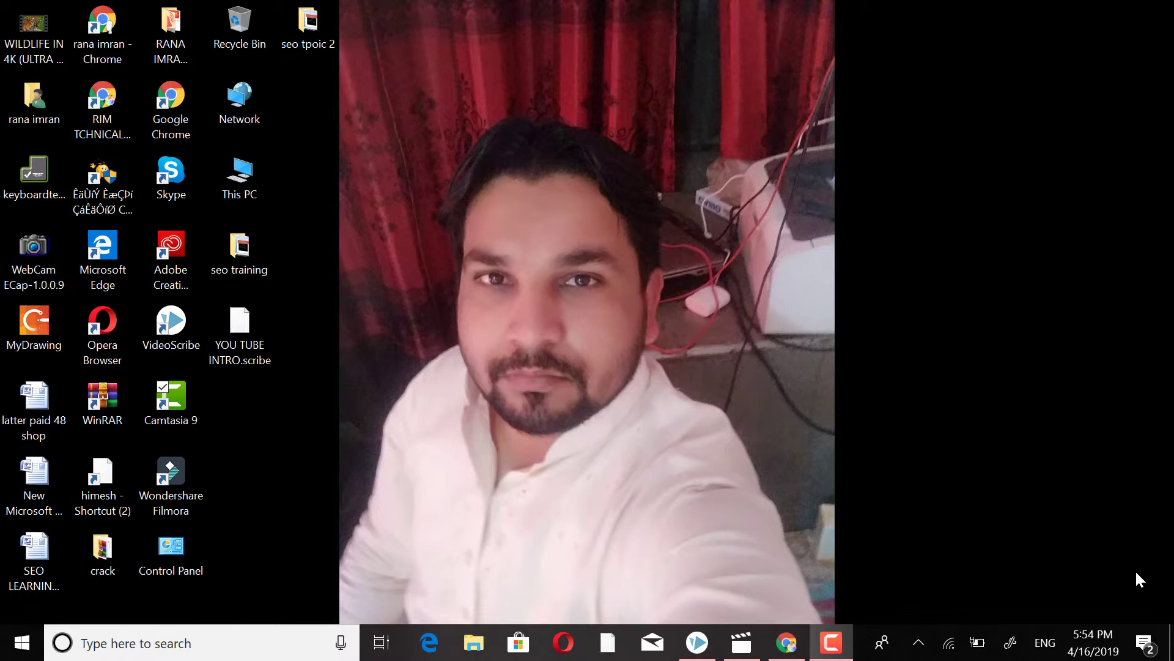
- Switch to VideoScribe and preview the existing YouTube subscribe scribe, leaving the program minimized at the end
left_click(696, 642)
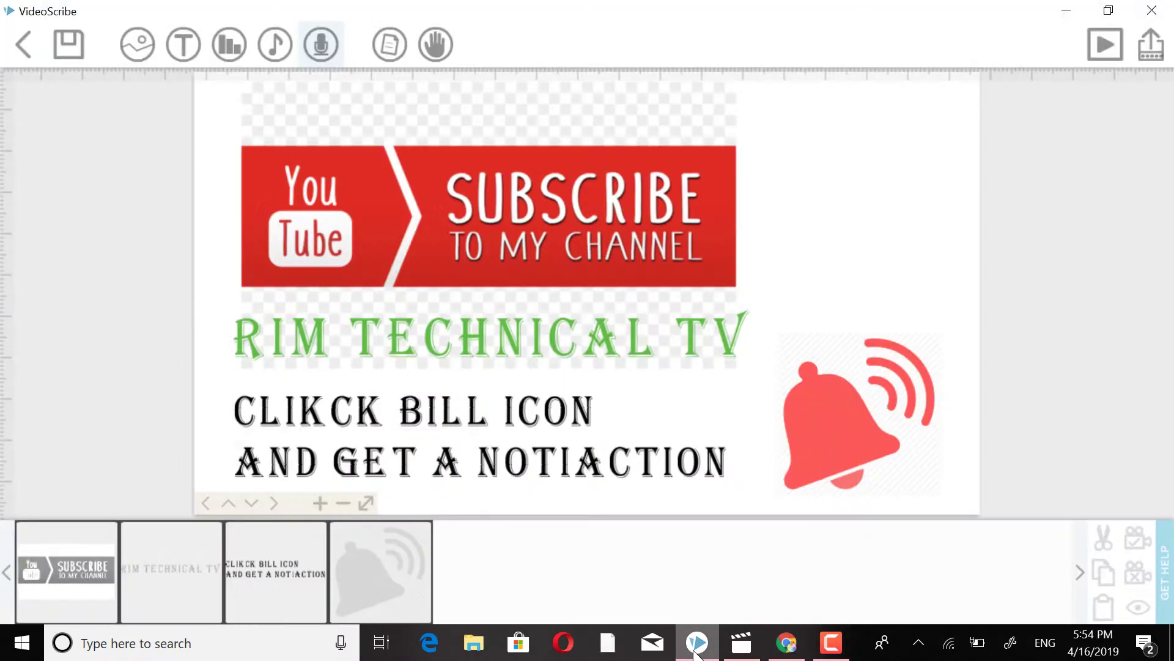
left_click(1105, 44)
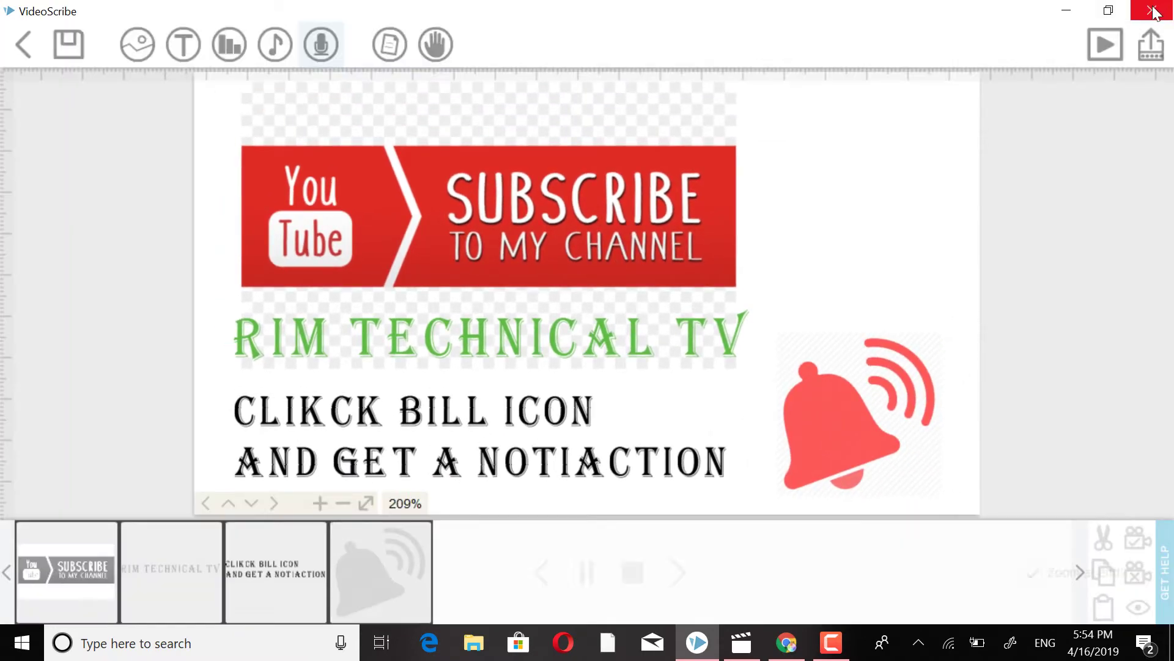
left_click(1065, 11)
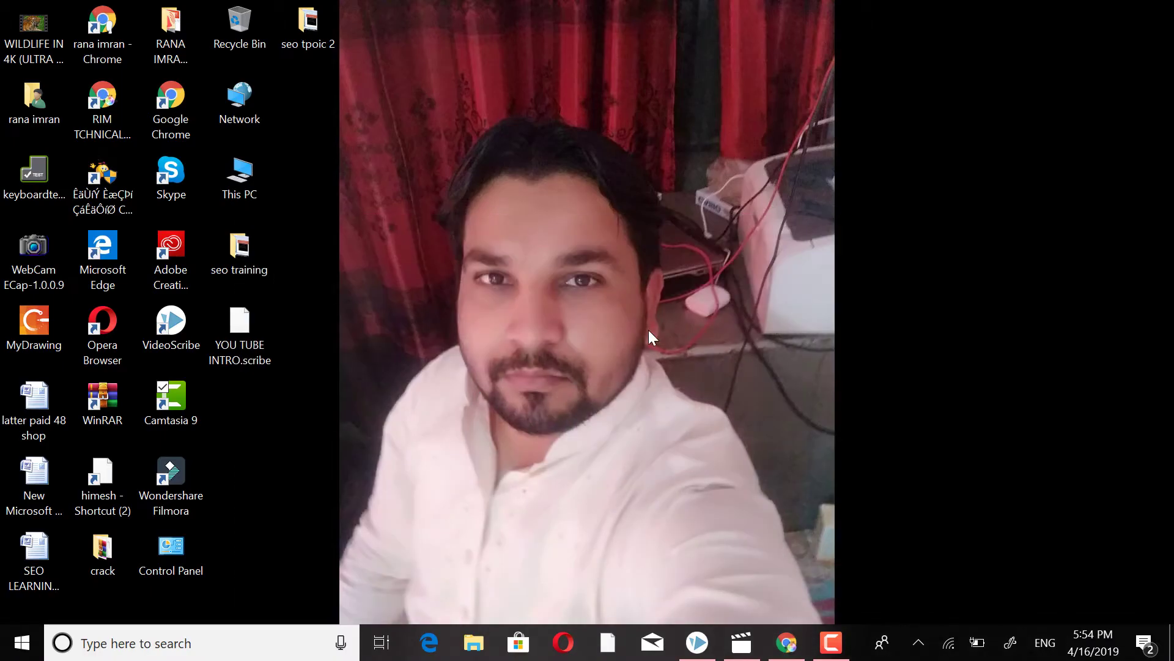
- Return to VideoScribe, leave the open subscribe scribe and create a new blank scribe
mouse_move(707, 653)
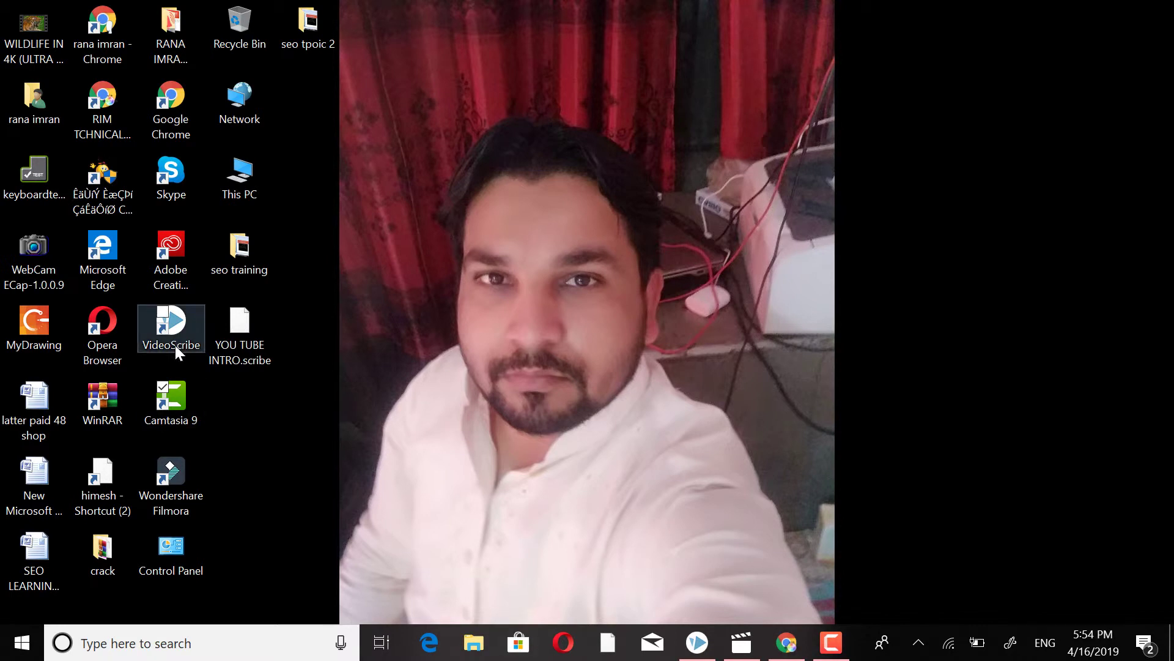
left_click(702, 649)
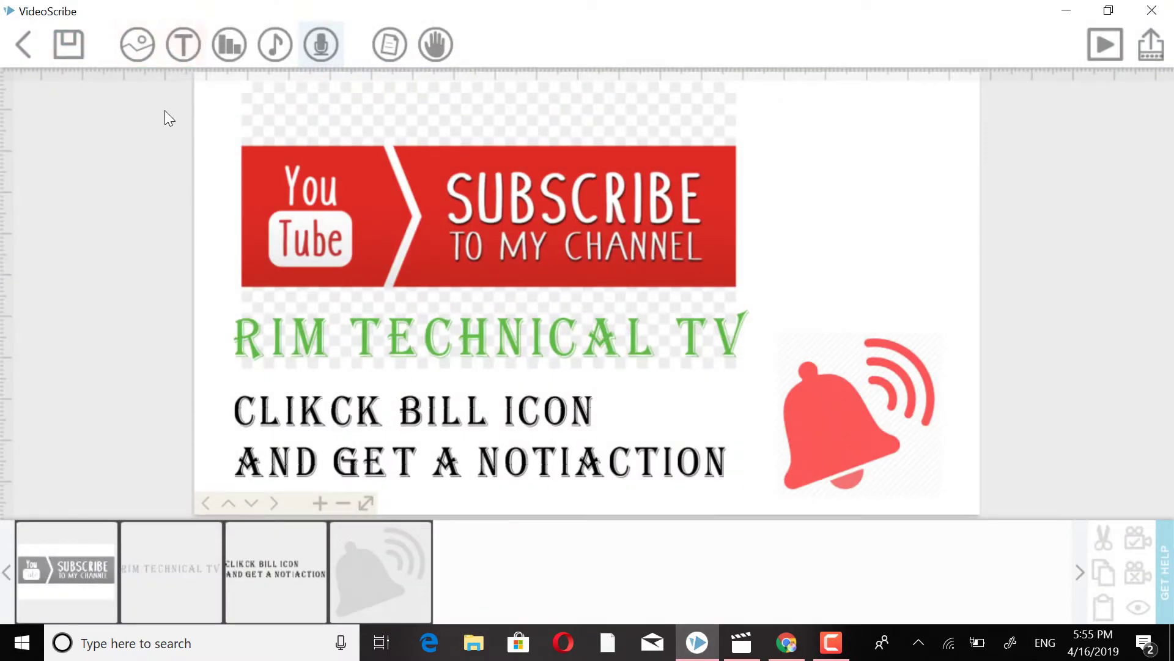
left_click(26, 45)
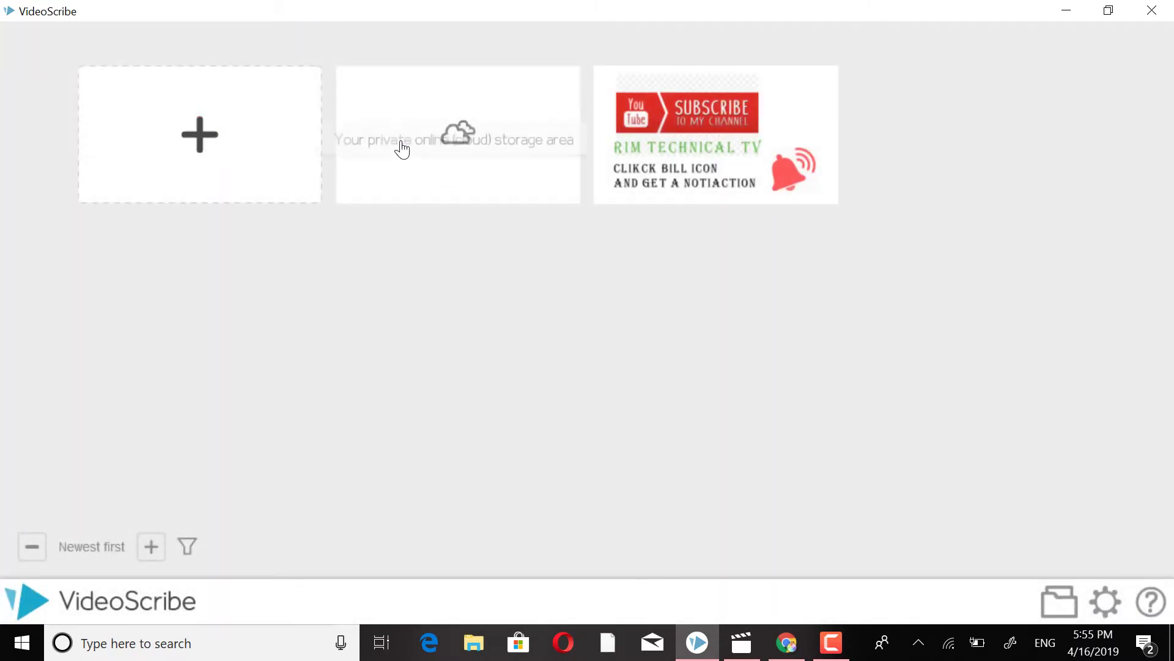
left_click(231, 137)
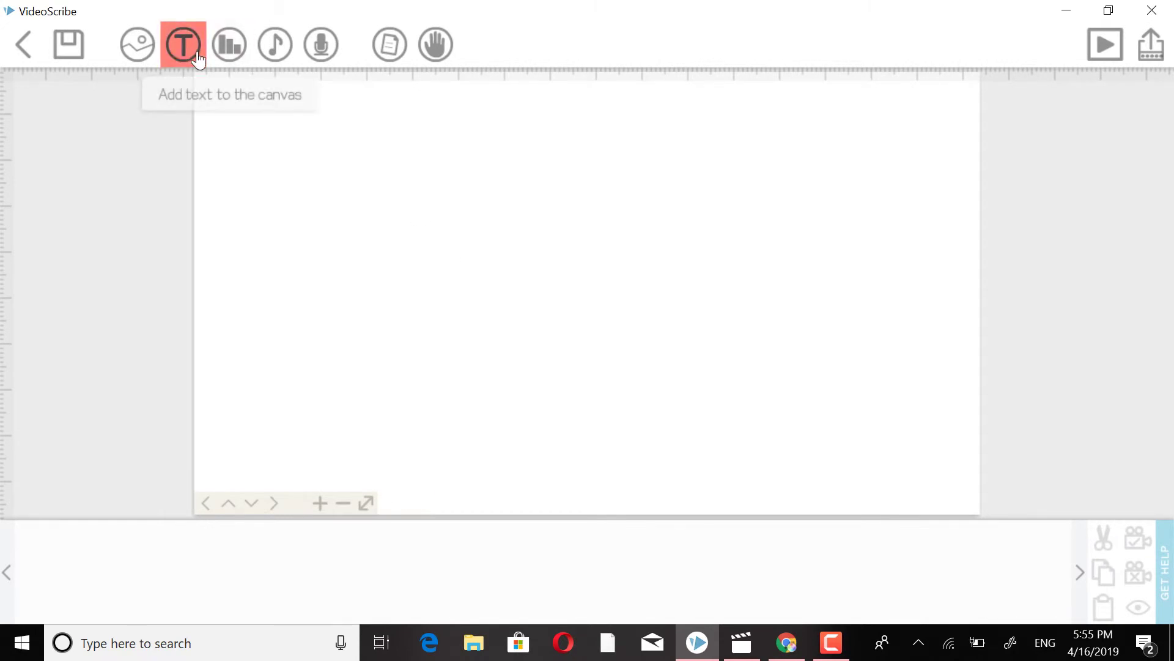
- Examine the base image library, looking through the Emoticon, Arrows, Money, People, Shapes, and Food and Drink categories
left_click(142, 46)
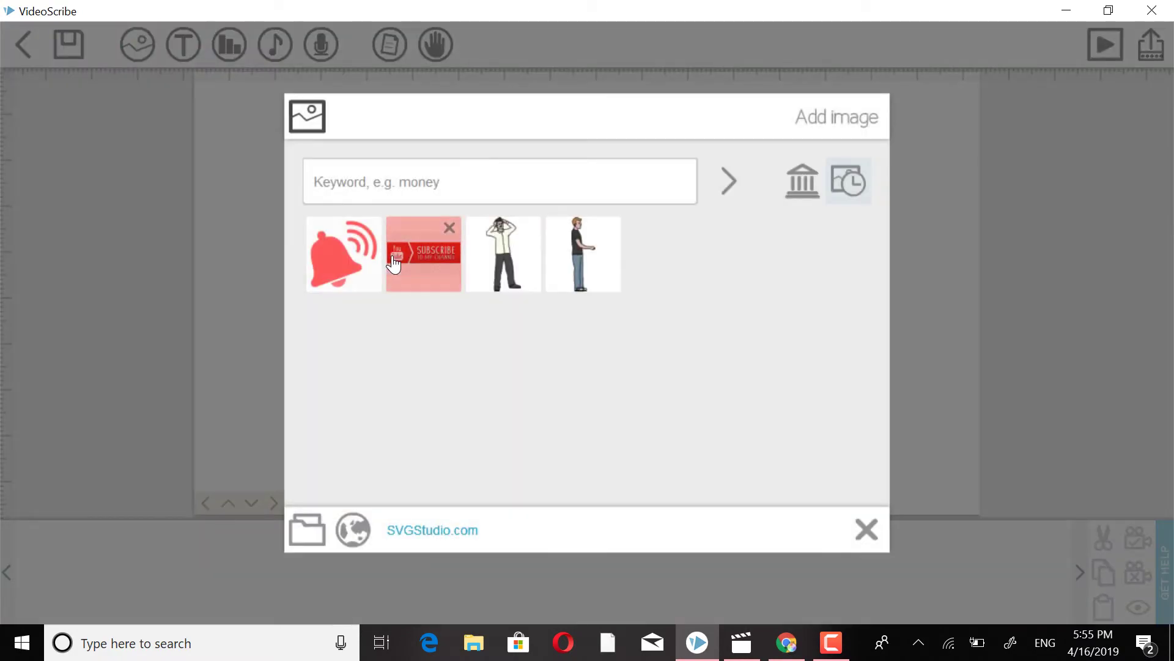
left_click(807, 191)
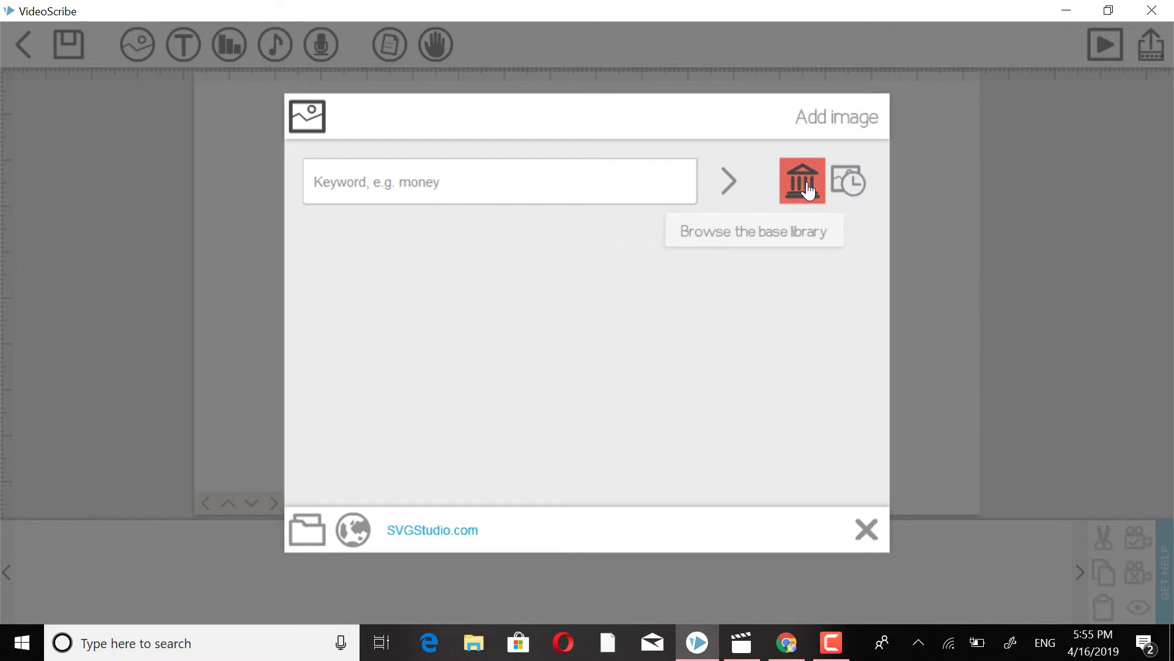
left_click(787, 218)
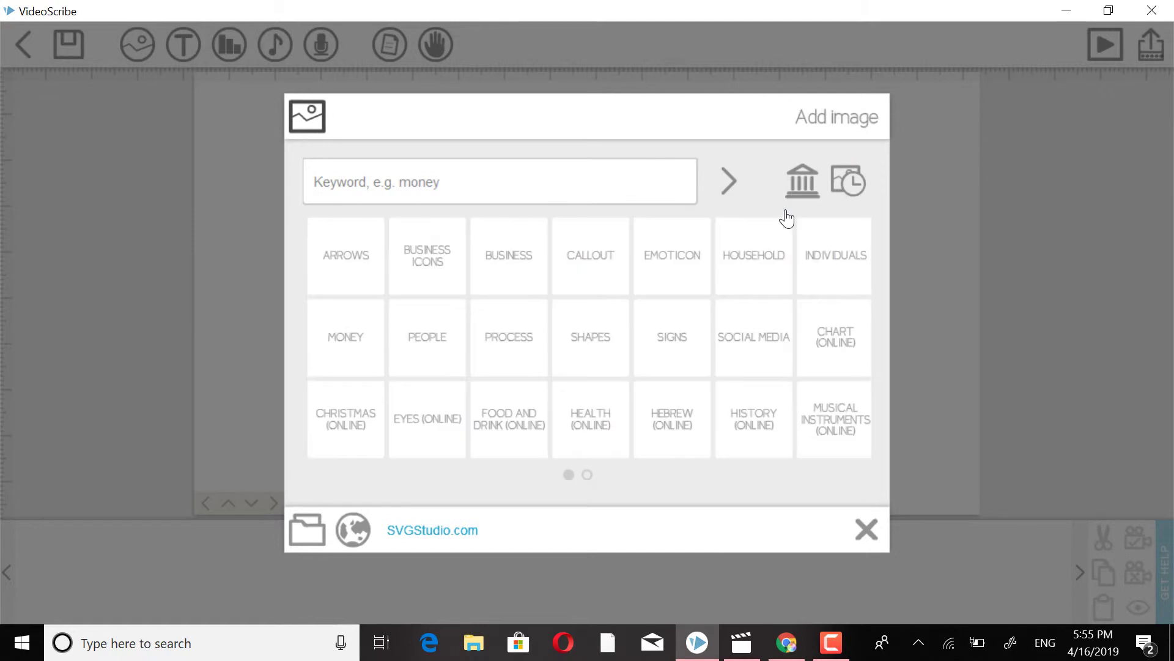
left_click(676, 256)
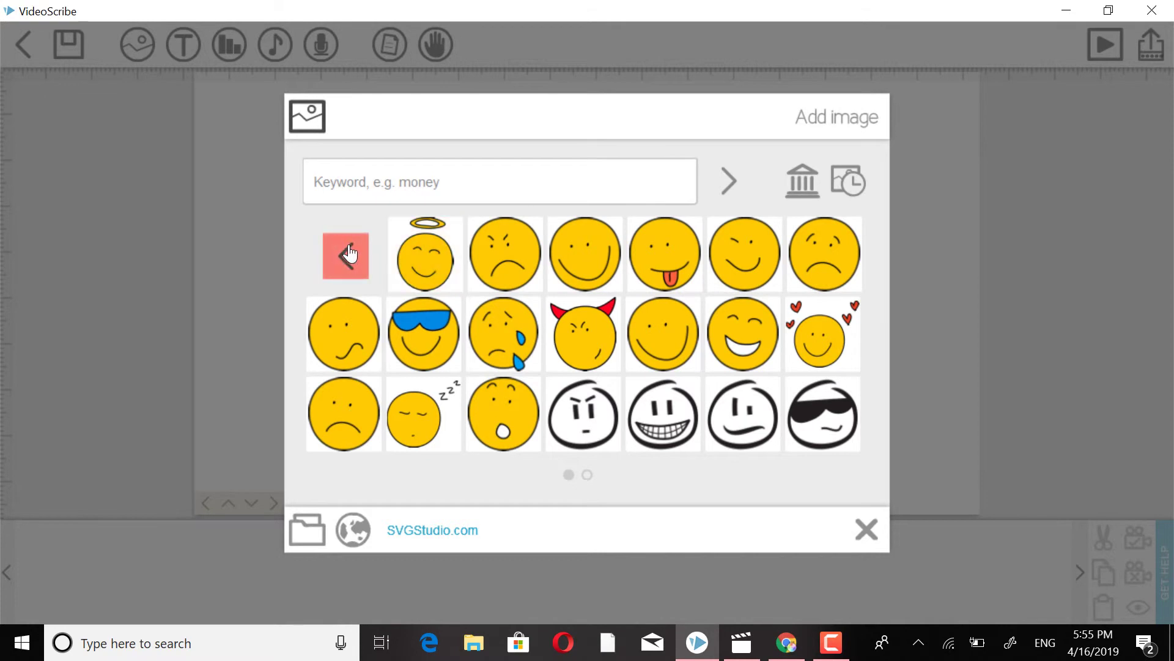
left_click(801, 181)
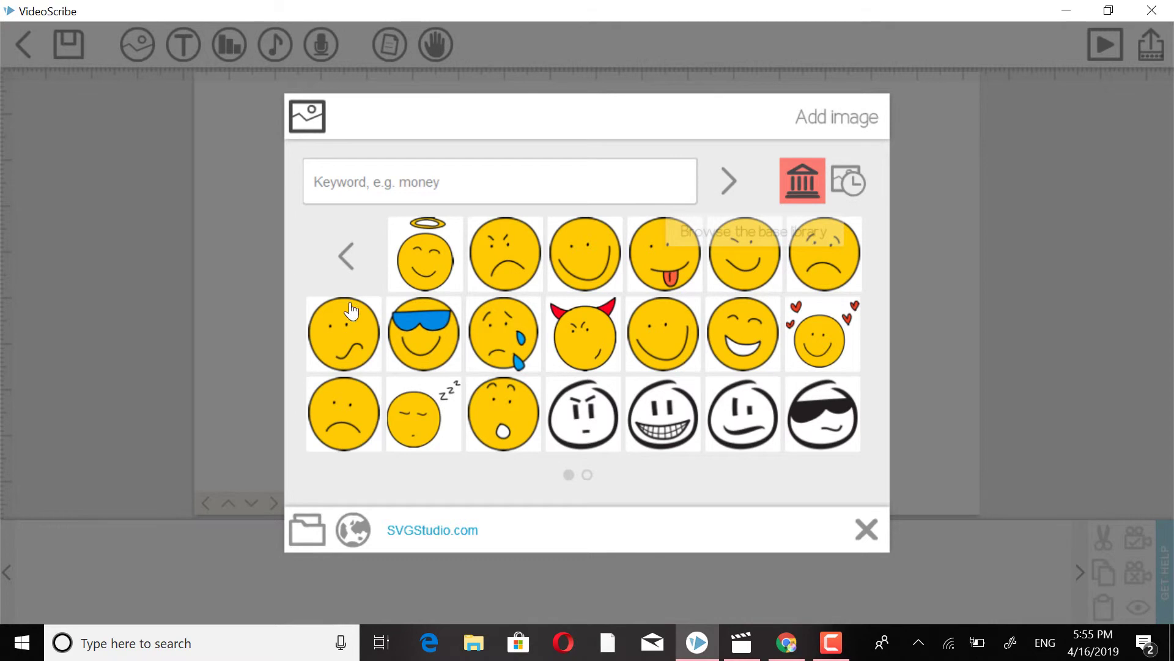
left_click(356, 265)
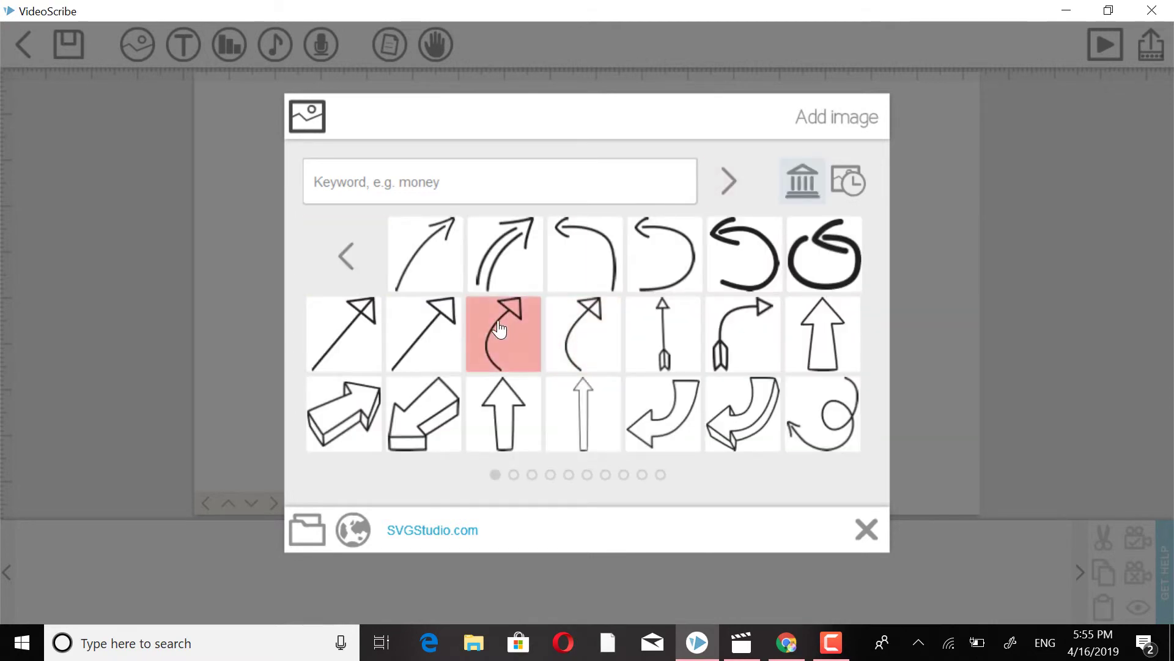
left_click(346, 256)
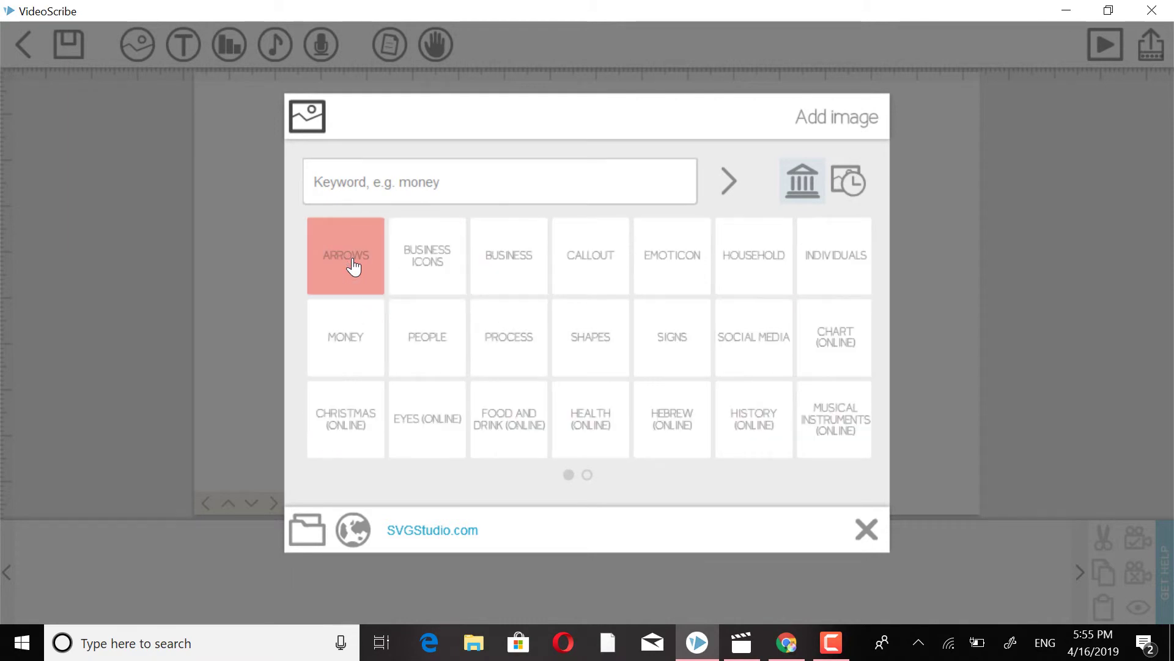
left_click(348, 337)
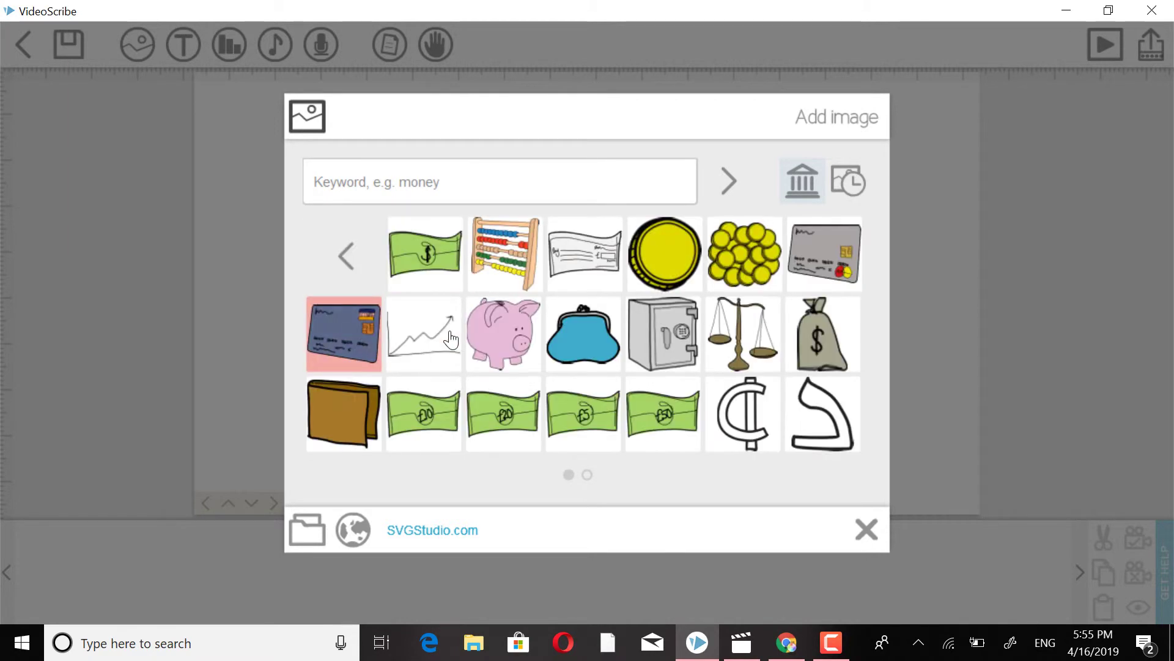
left_click(348, 256)
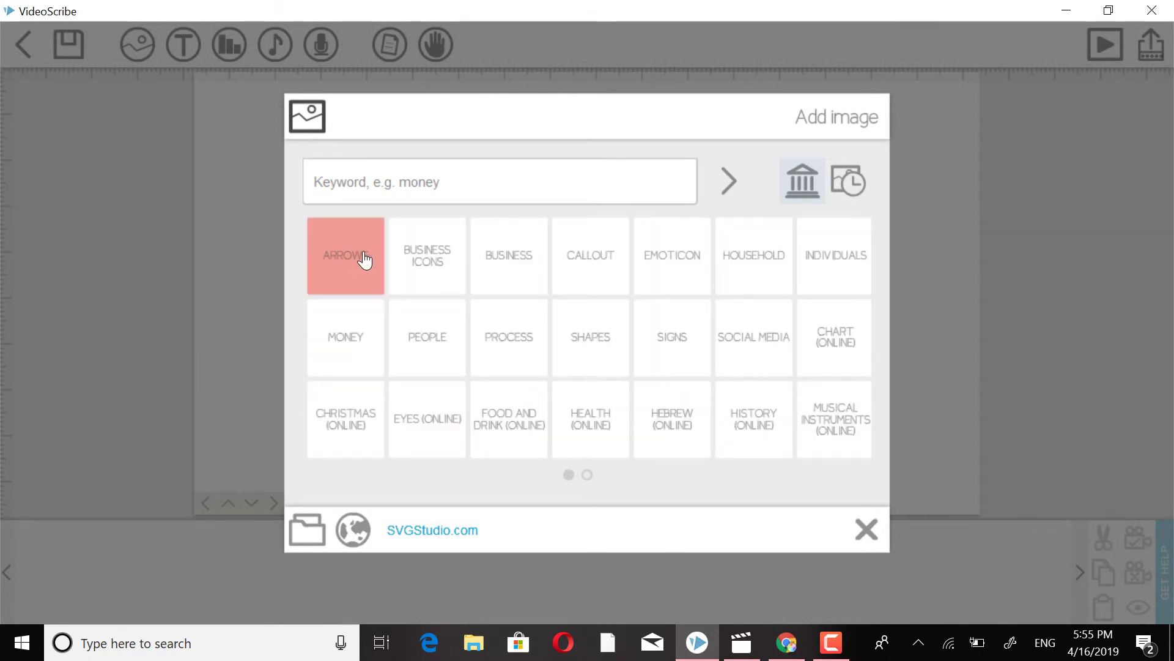
left_click(416, 369)
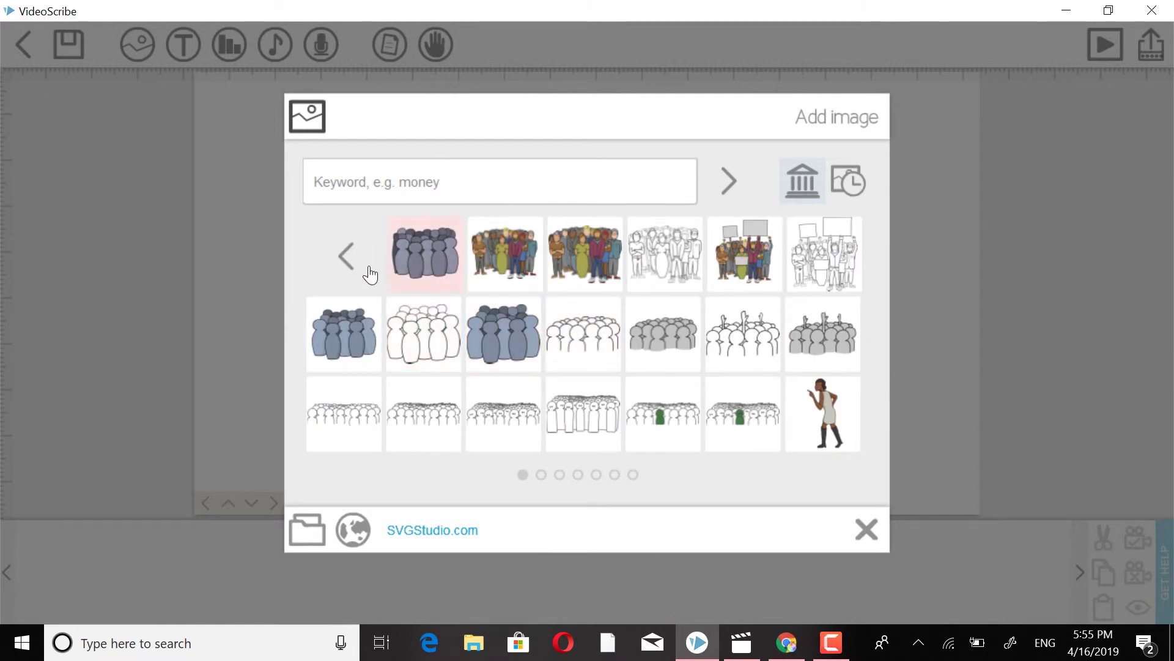
left_click(346, 257)
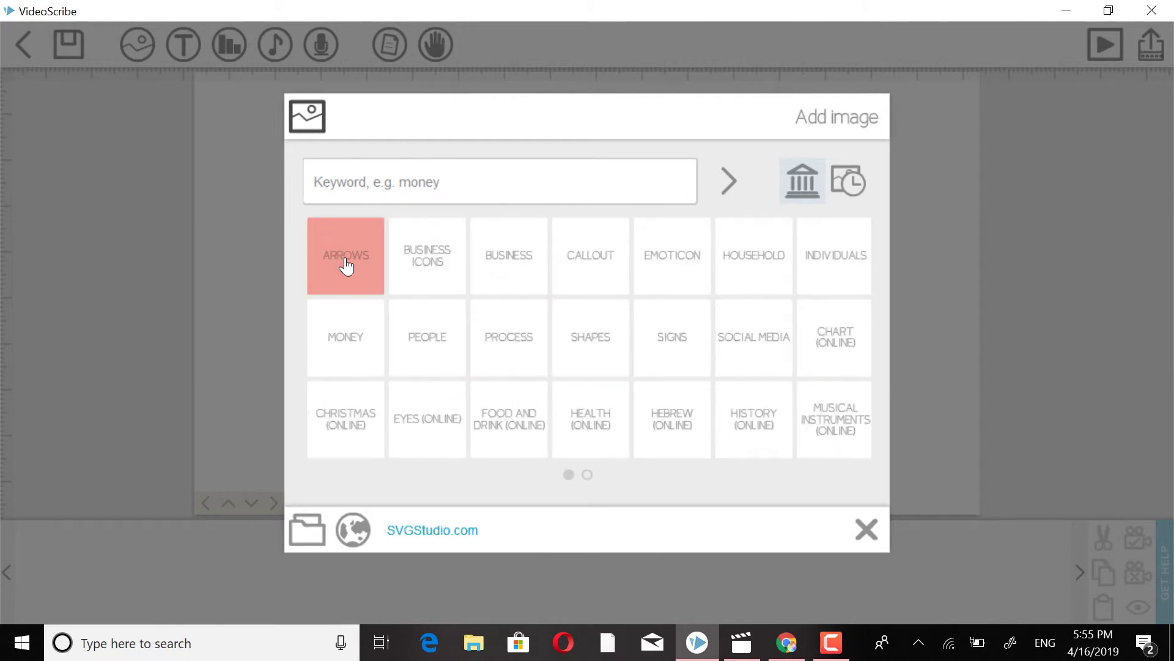
left_click(583, 338)
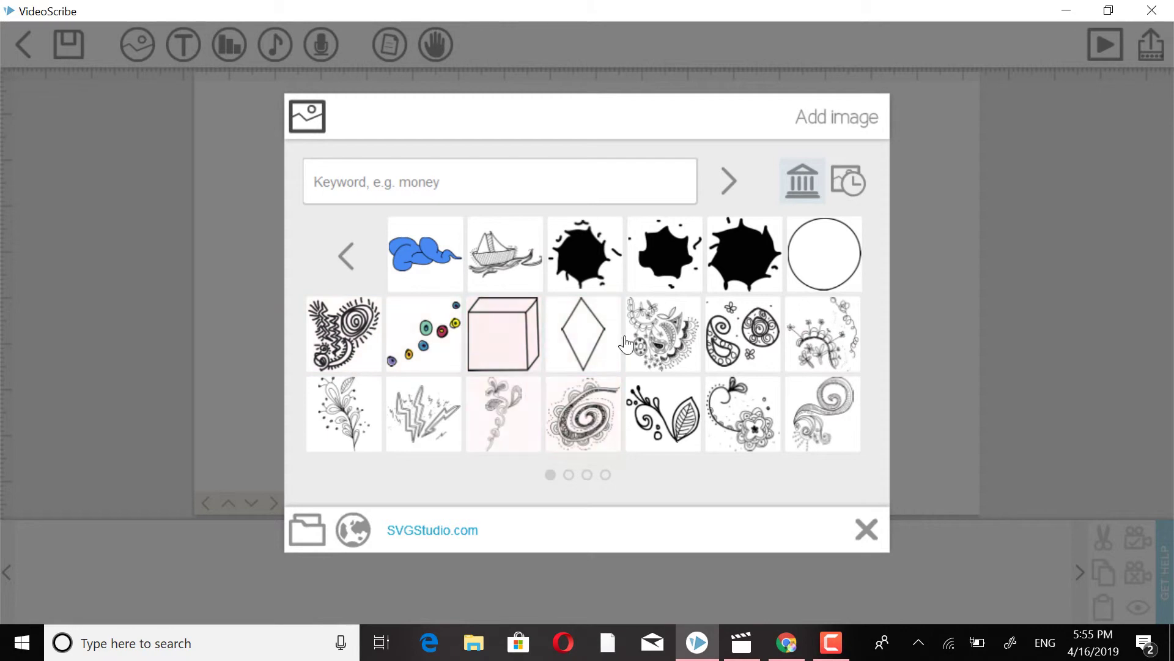
left_click(341, 258)
left_click(496, 416)
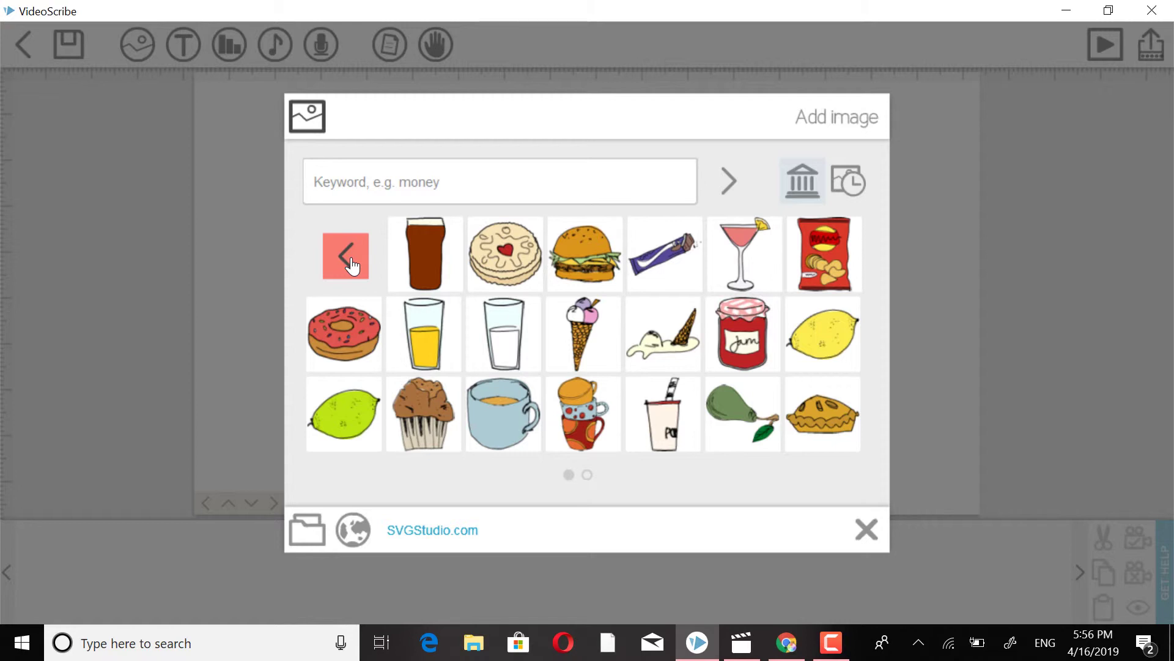
left_click(346, 256)
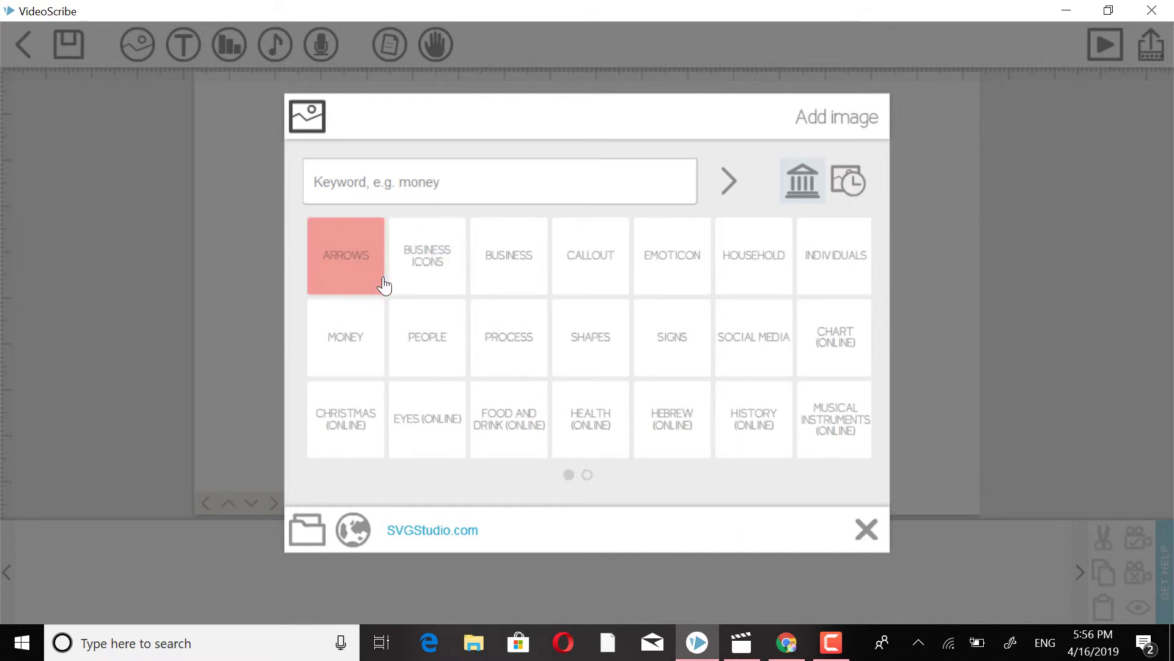
- Add the image of a man presenting at a whiteboard from the second page of the People category
left_click(428, 335)
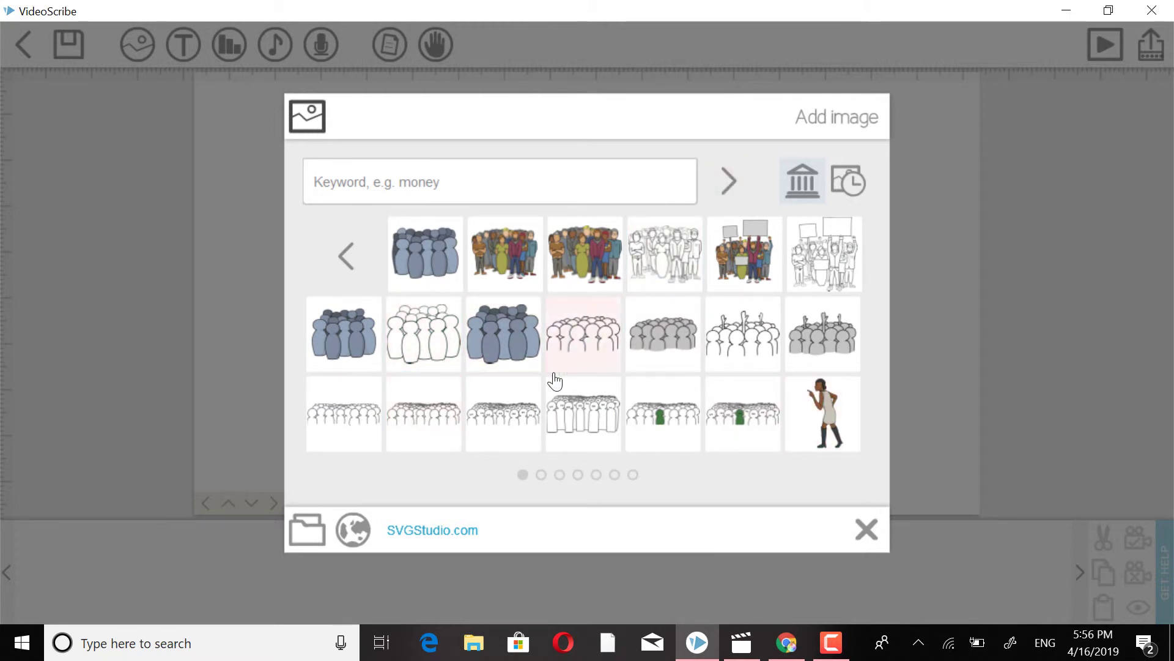
left_click(540, 476)
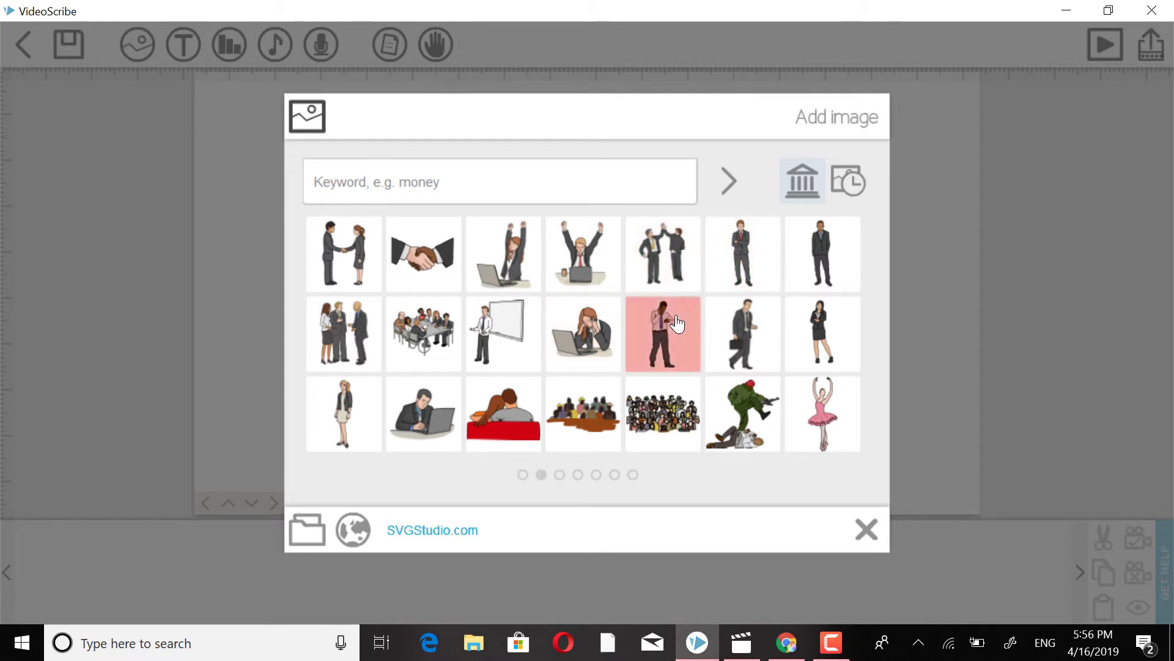
left_click(495, 337)
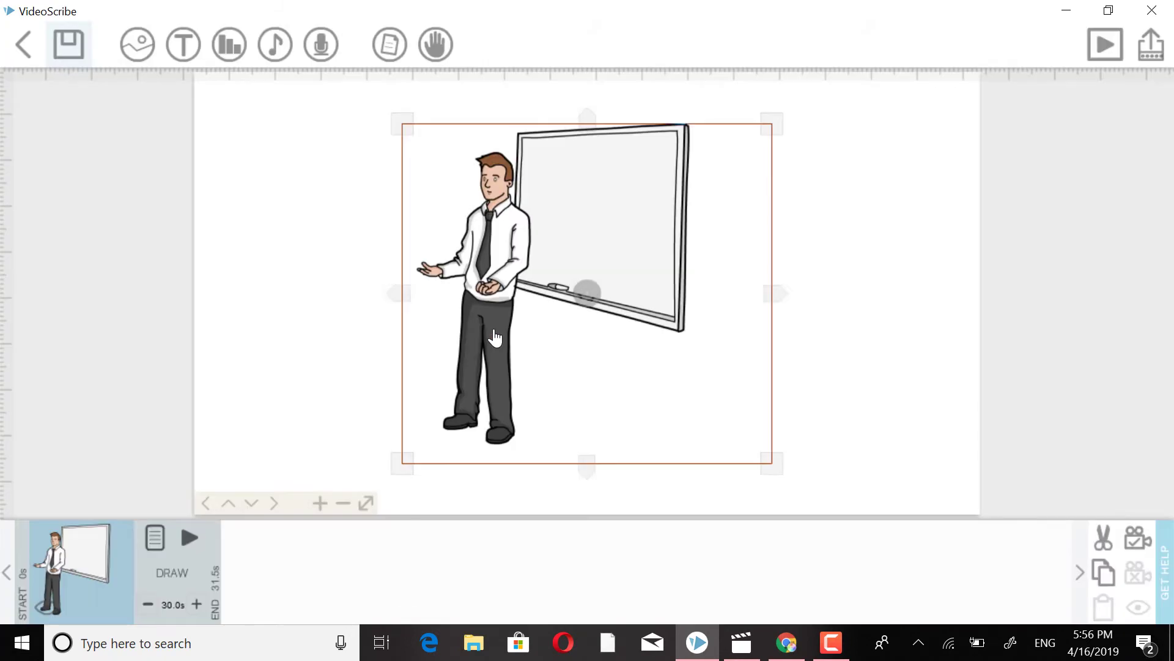
- Try shrinking and repositioning the whiteboard presenter image, and cut it from the canvas
left_click_drag(773, 465, 706, 396)
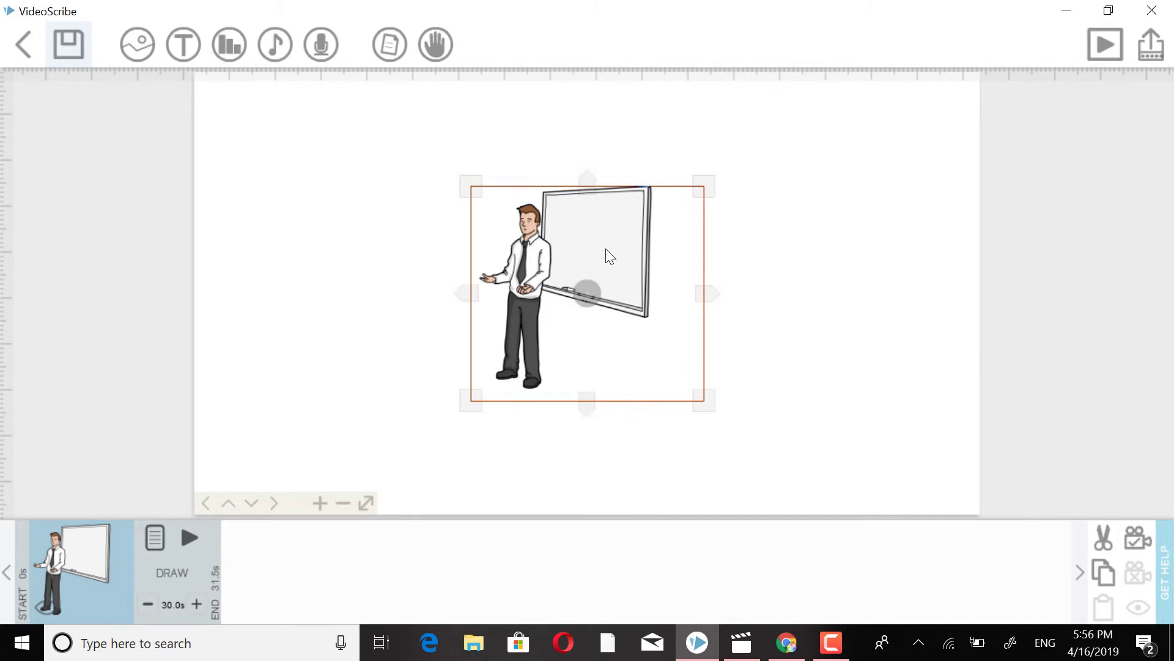
left_click_drag(606, 248, 553, 216)
right_click(605, 289)
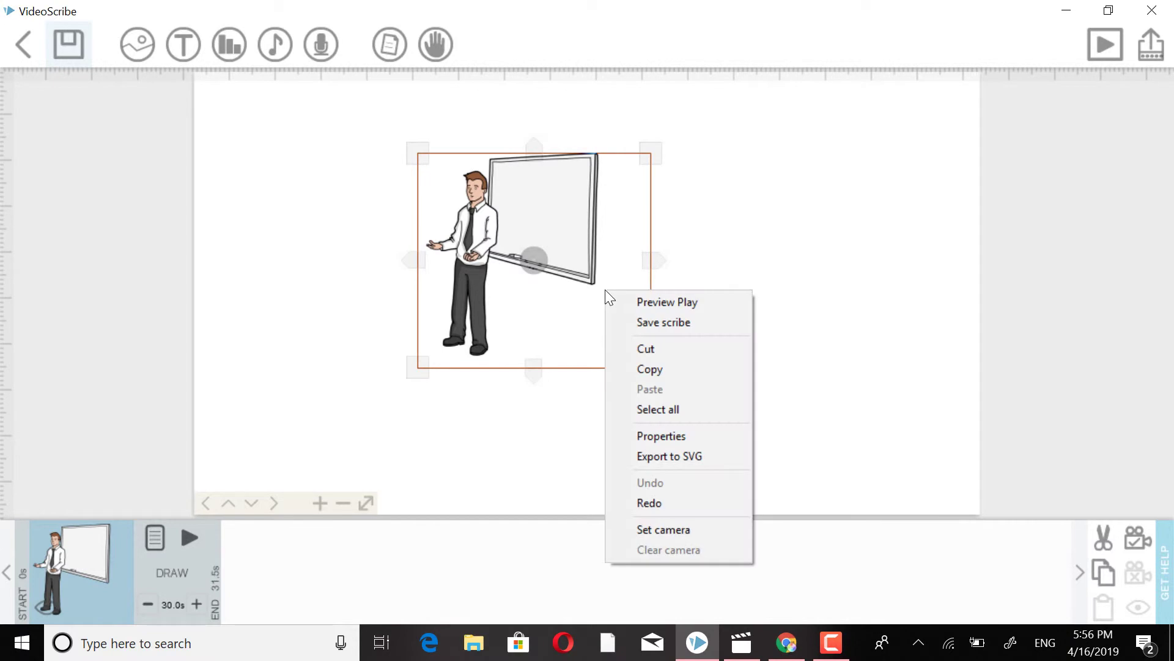
left_click(648, 348)
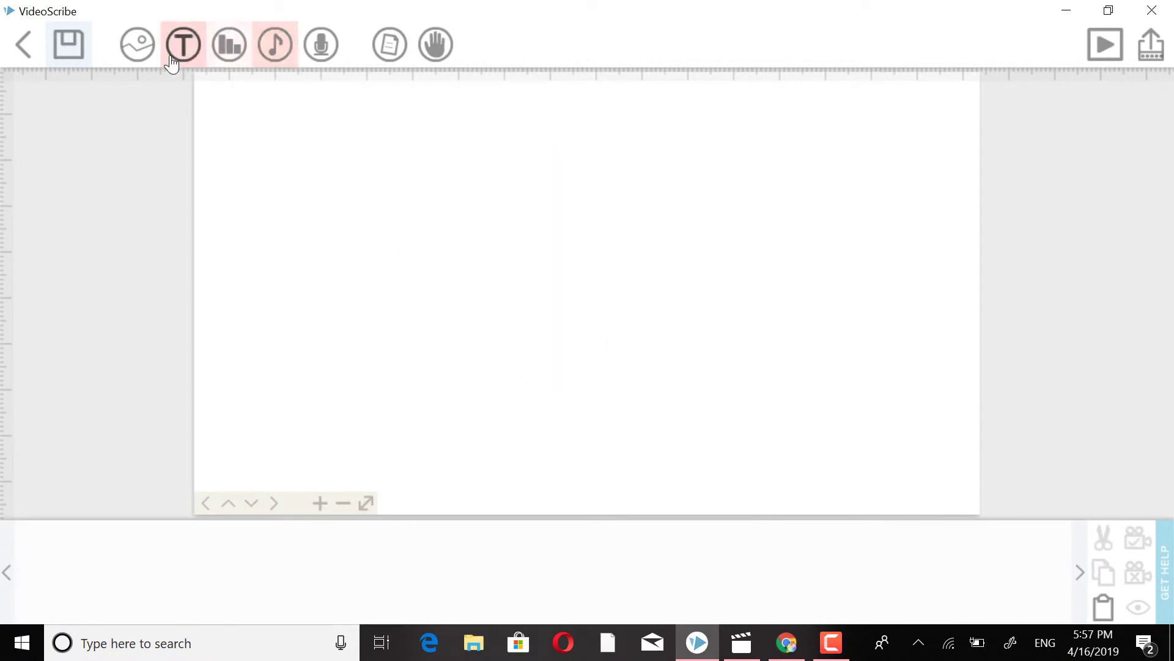
- Add the recently used image of the man holding his head and shrink it on the canvas
left_click(138, 45)
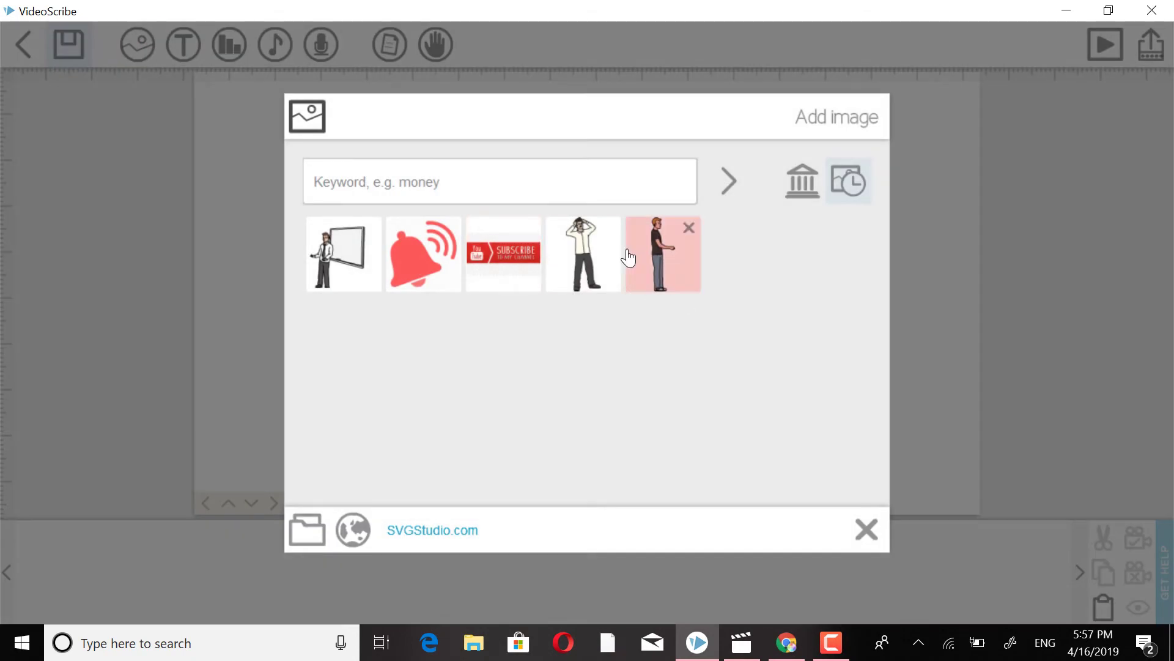
left_click(601, 251)
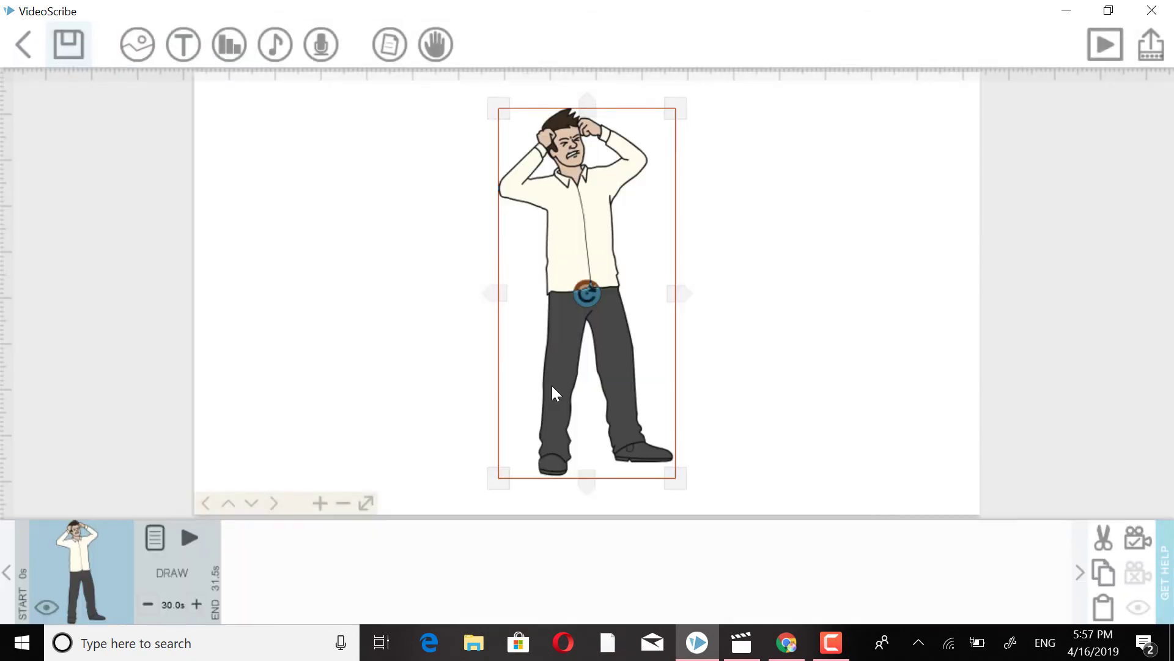
left_click_drag(677, 479, 643, 391)
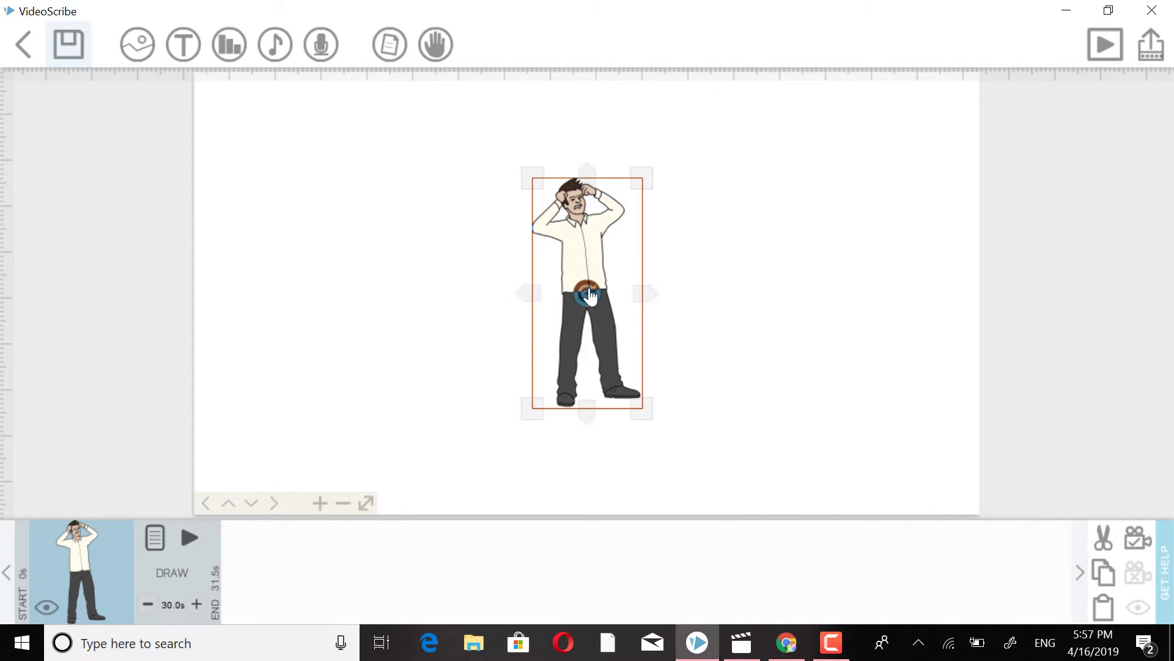
- Try a slight rotation of the man image and place it upright in the canvas's upper-left corner
left_click_drag(589, 298, 669, 304)
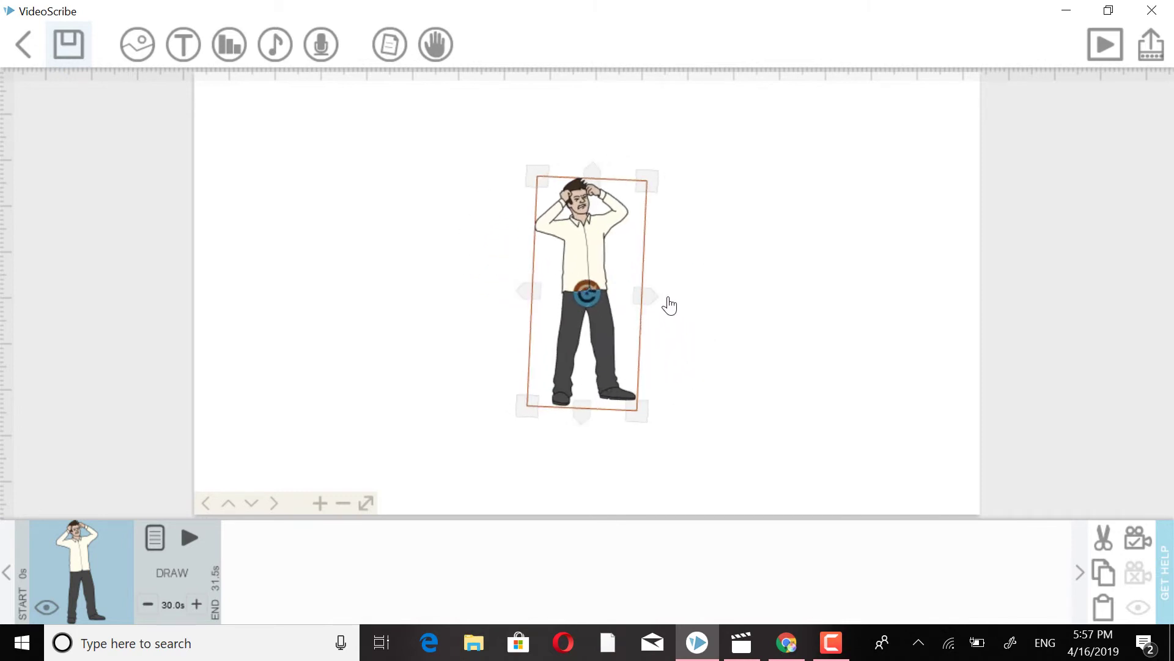
left_click_drag(592, 262, 284, 212)
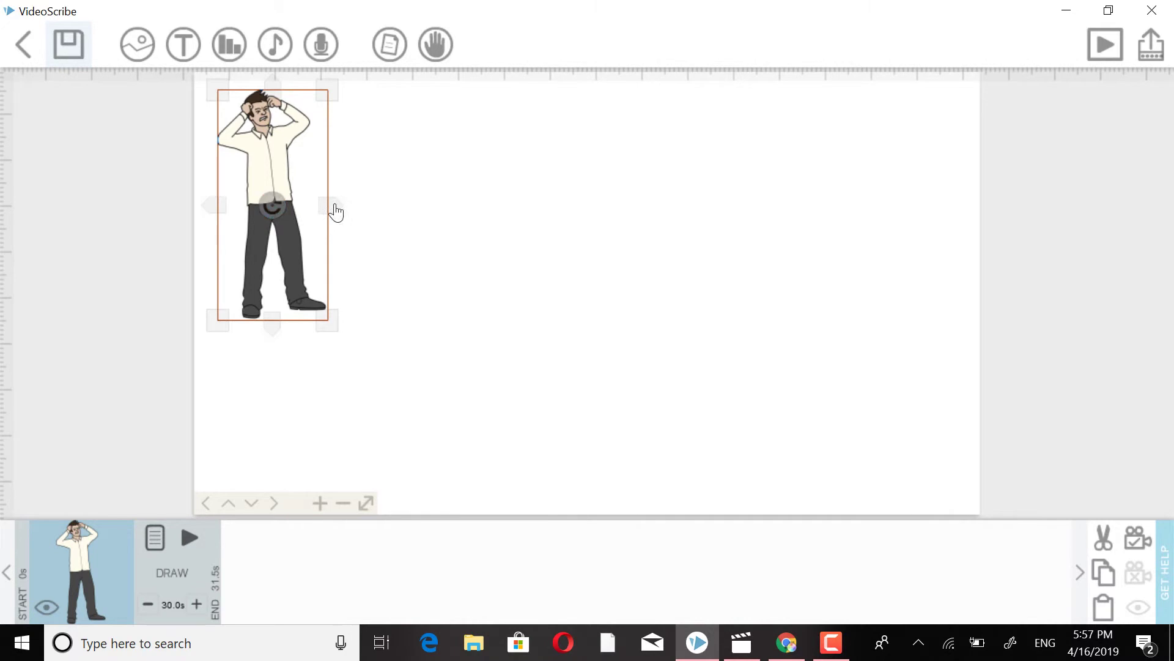
left_click(386, 263)
- Set the man image's draw time to 1.5 s in the timeline
left_click(91, 586)
left_click(147, 605)
left_click(148, 605)
left_click(148, 605)
left_click(197, 604)
left_click(196, 604)
left_click(196, 605)
left_click(196, 605)
left_click(197, 605)
left_click(196, 605)
left_click(149, 605)
left_click(152, 606)
left_click(149, 605)
left_click(149, 605)
left_click(149, 605)
left_click(149, 605)
- Set the man image's brush option to Brush in its image properties
left_click(154, 537)
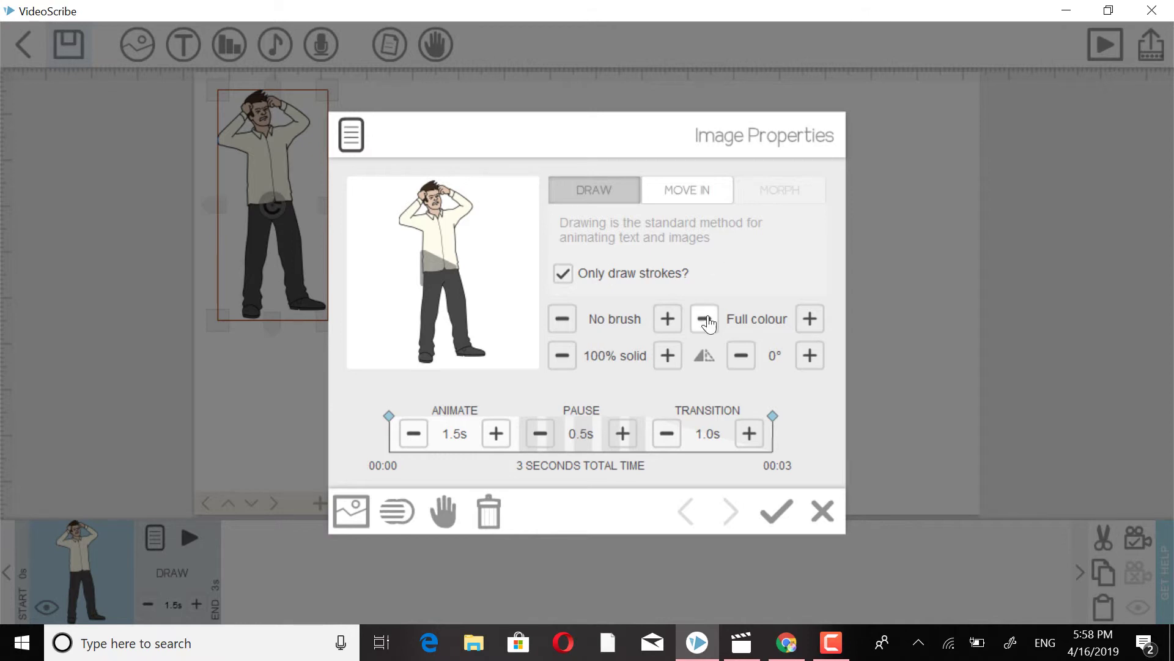
left_click(676, 328)
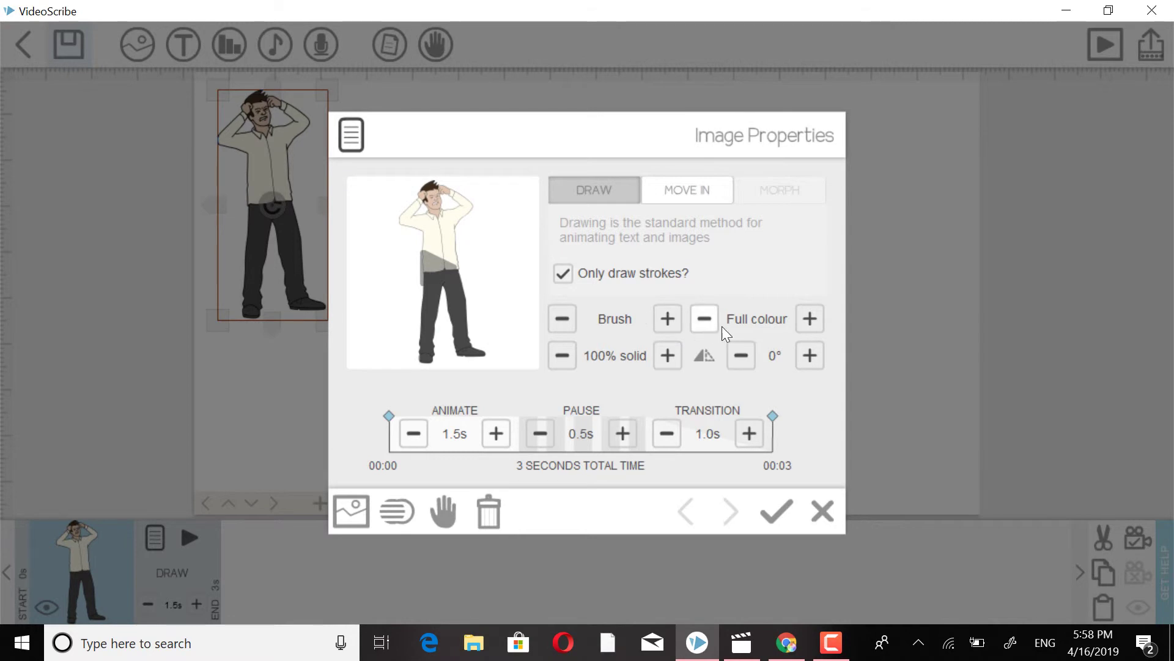
- Try the outline, greyscale and silhouette colour styles on the man image, and restore full colour
left_click(811, 320)
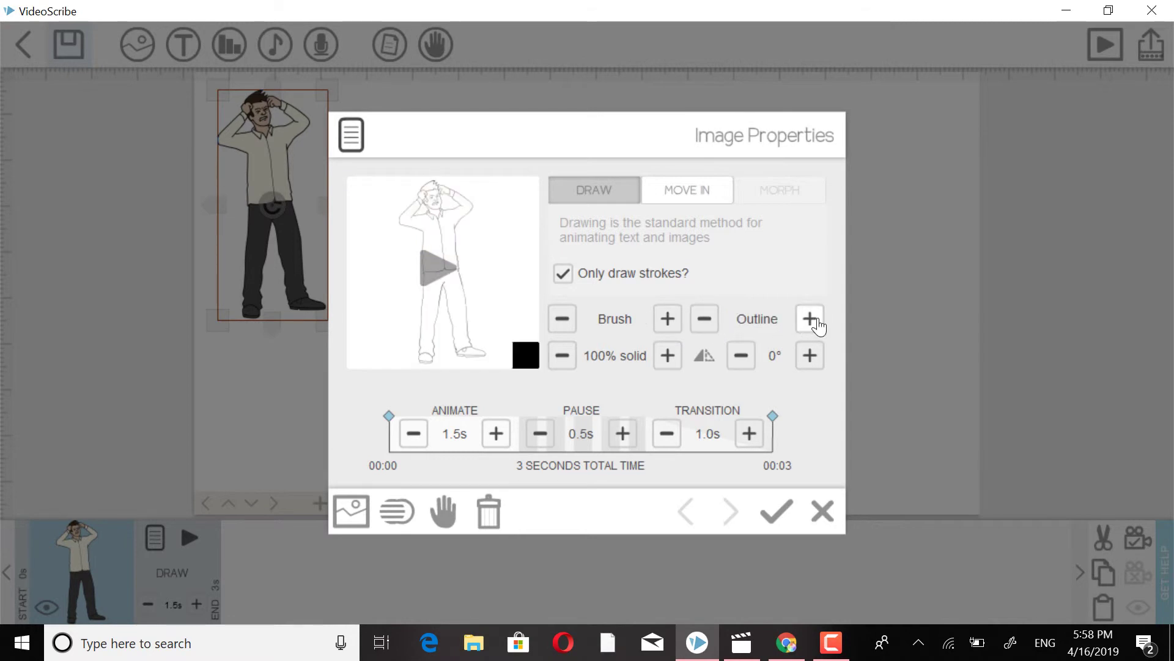
left_click(810, 318)
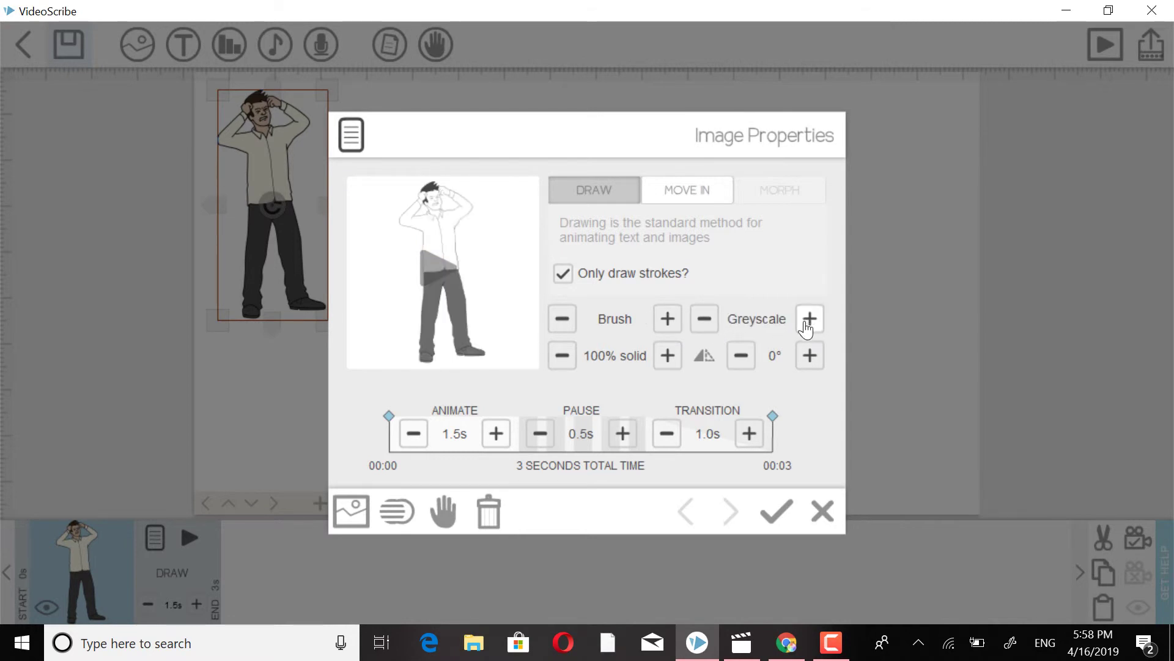
left_click(810, 318)
left_click(810, 320)
left_click(812, 325)
left_click(811, 324)
left_click(811, 326)
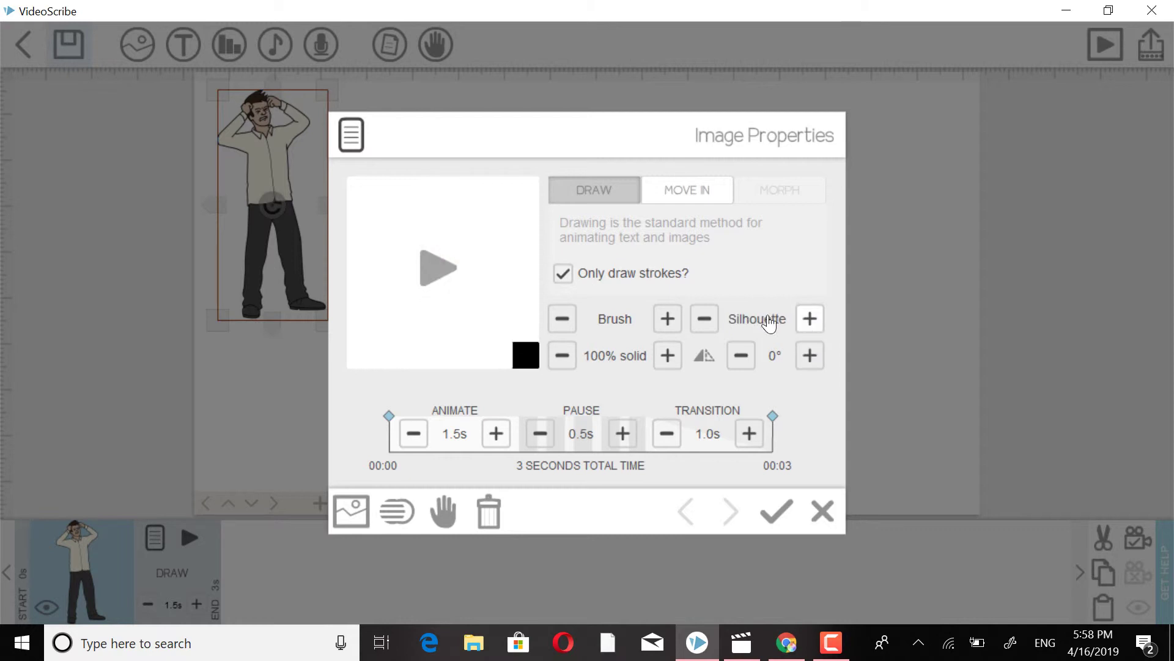
left_click(703, 319)
left_click(704, 319)
left_click(703, 319)
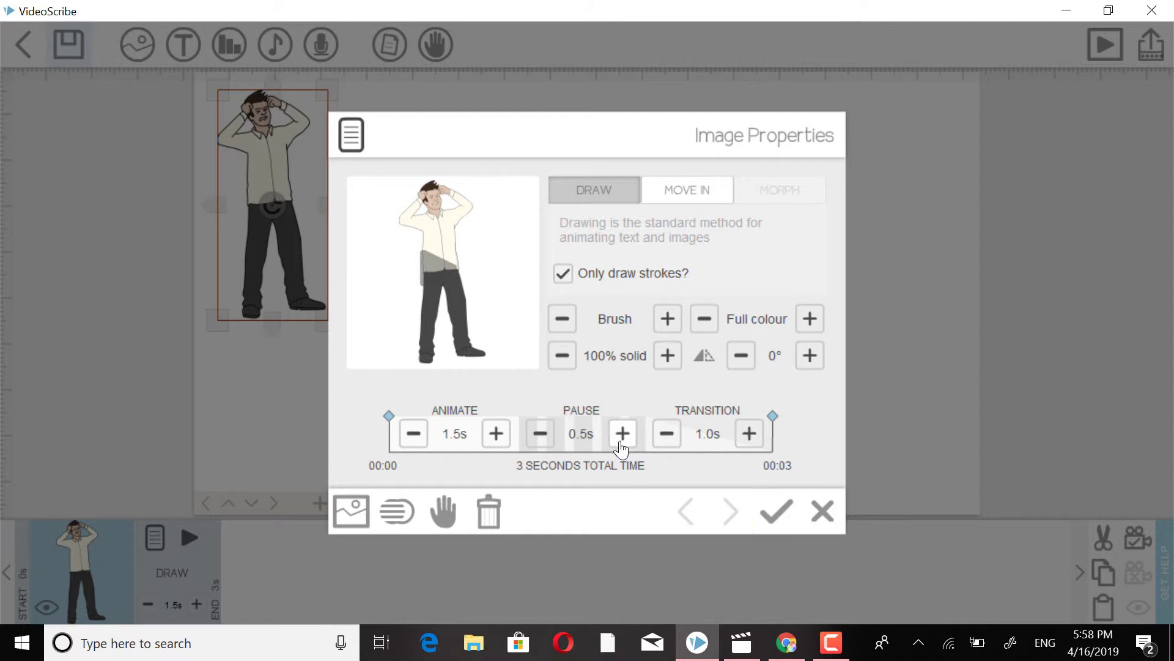
- Set the man image's pause to 0.0 s and apply the blue crayon from the pens category as its drawing hand
left_click(540, 433)
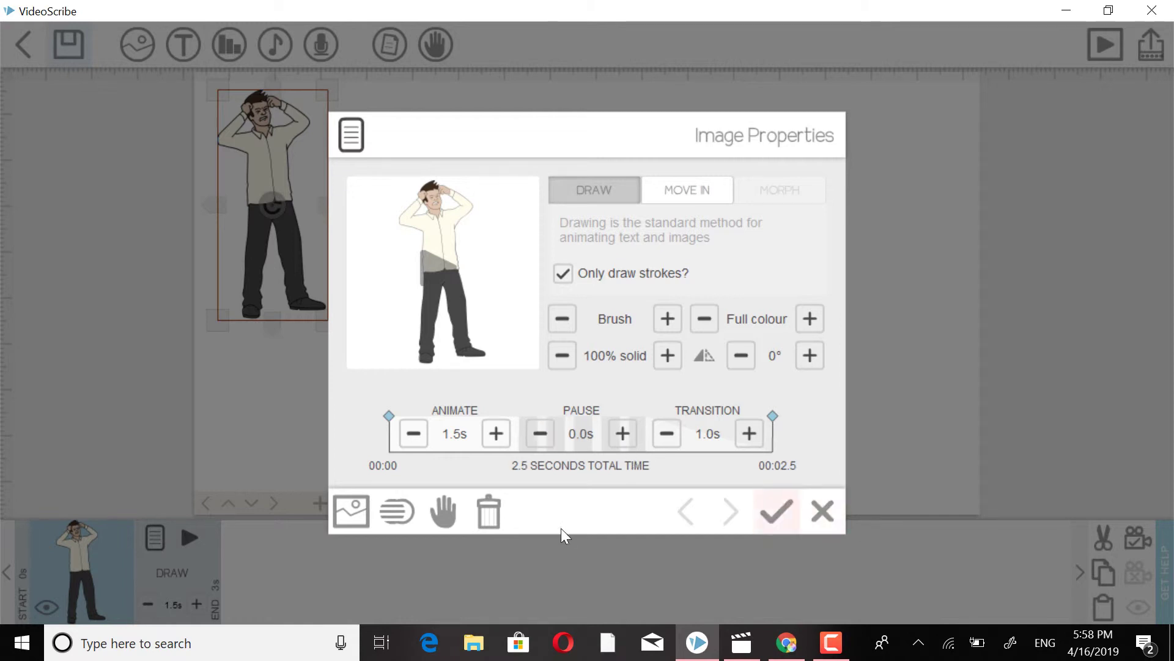
left_click(443, 511)
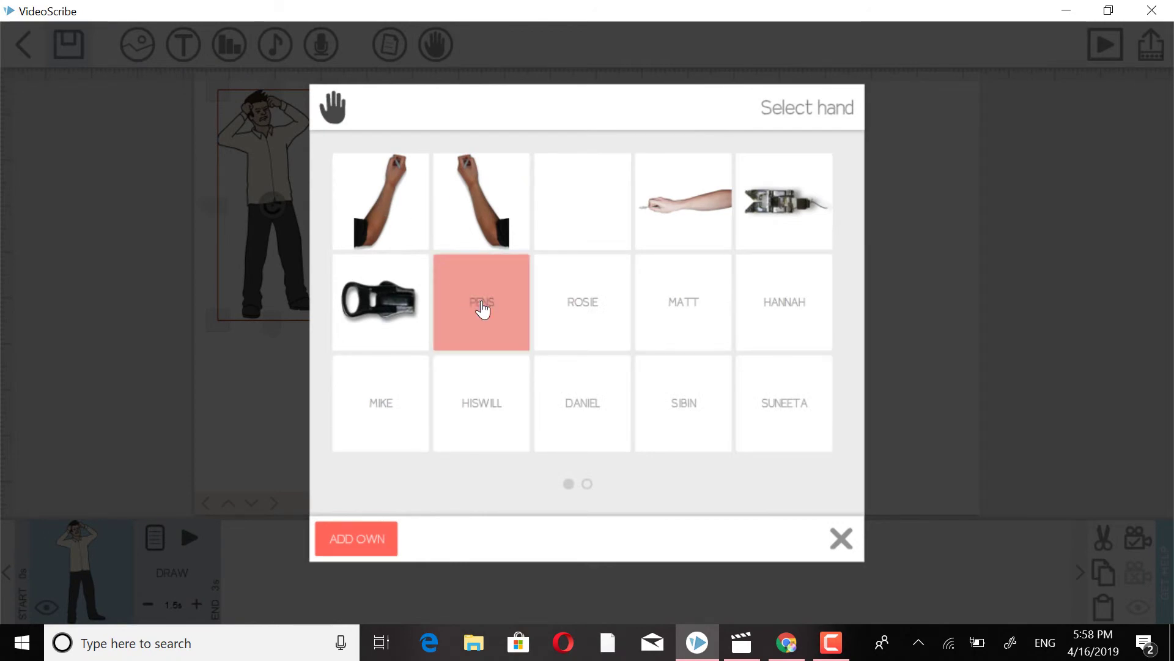
left_click(482, 306)
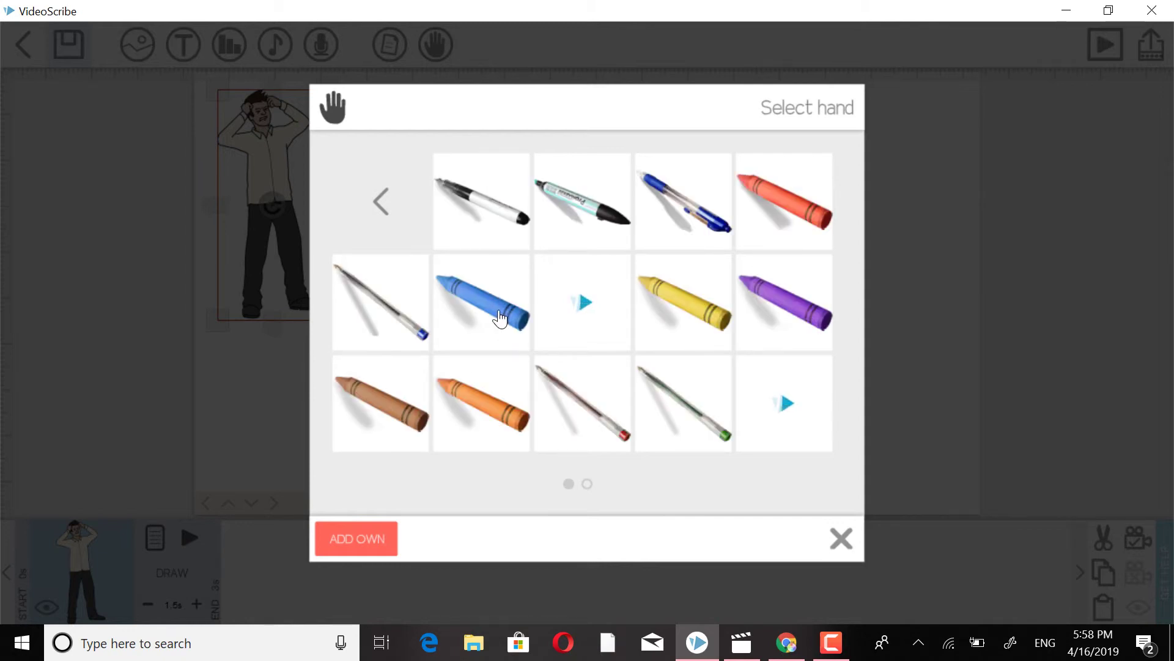
left_click(519, 340)
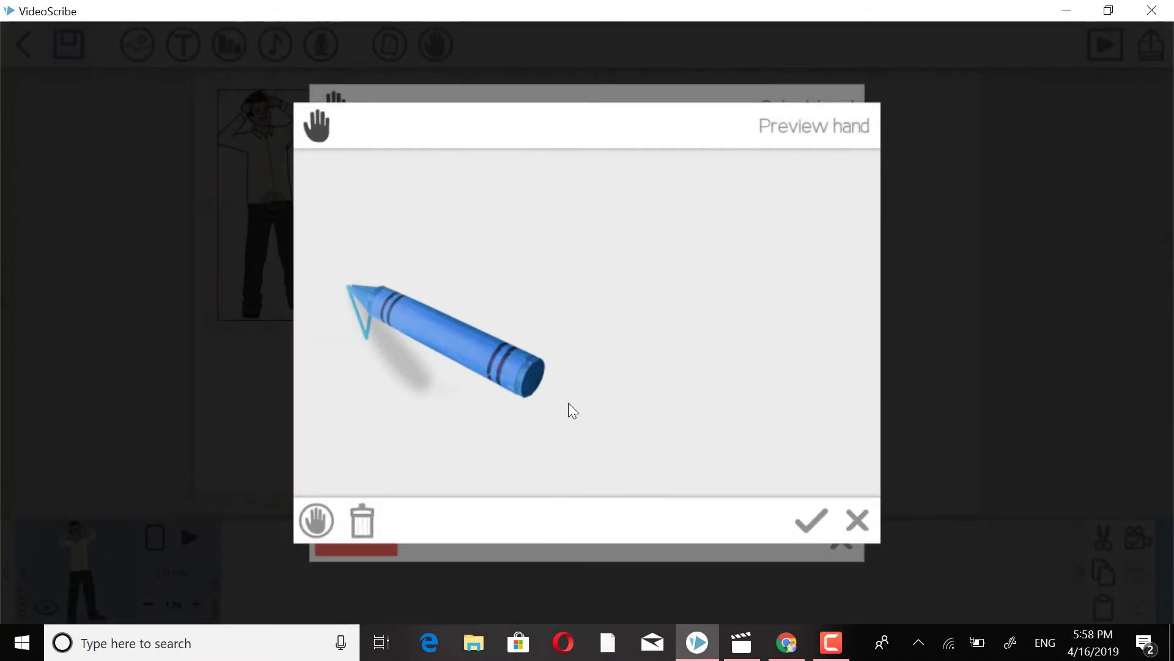
left_click(817, 531)
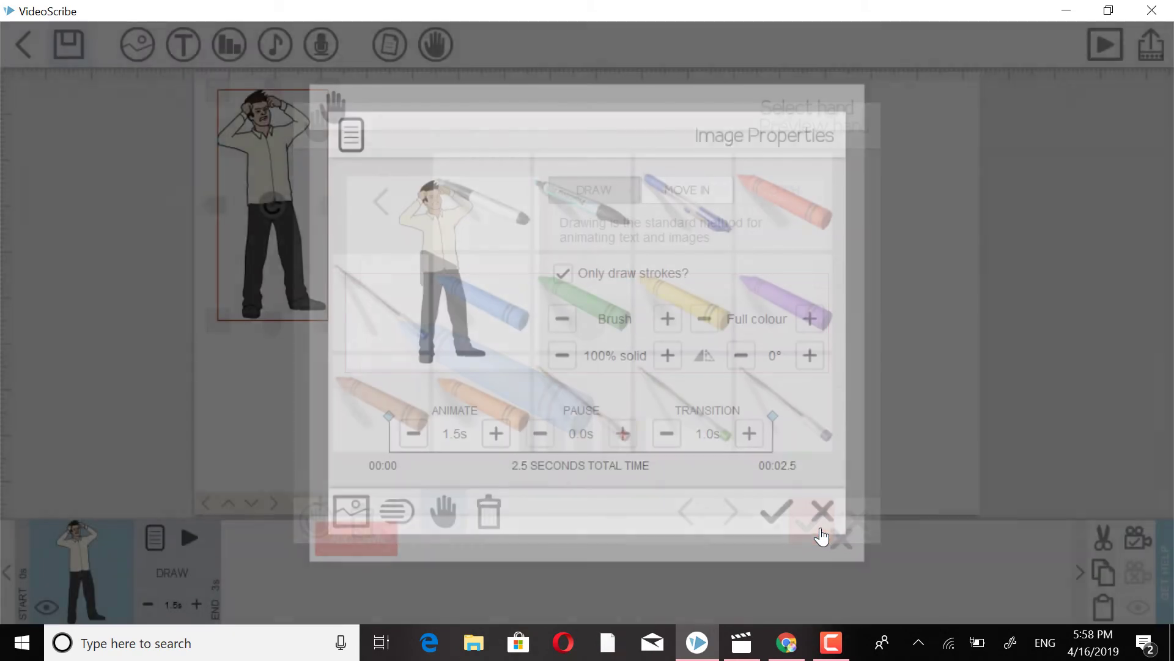
left_click(778, 517)
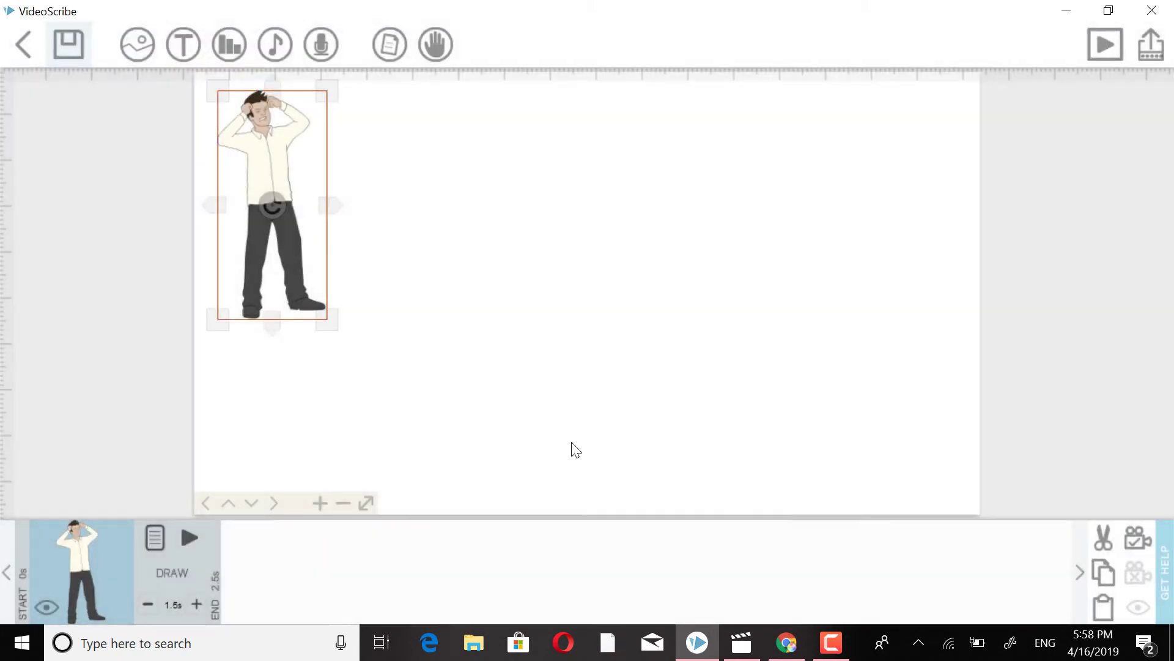
- Preview the man image's animation, then shrink the image and move it into the canvas's upper-left corner
left_click(190, 540)
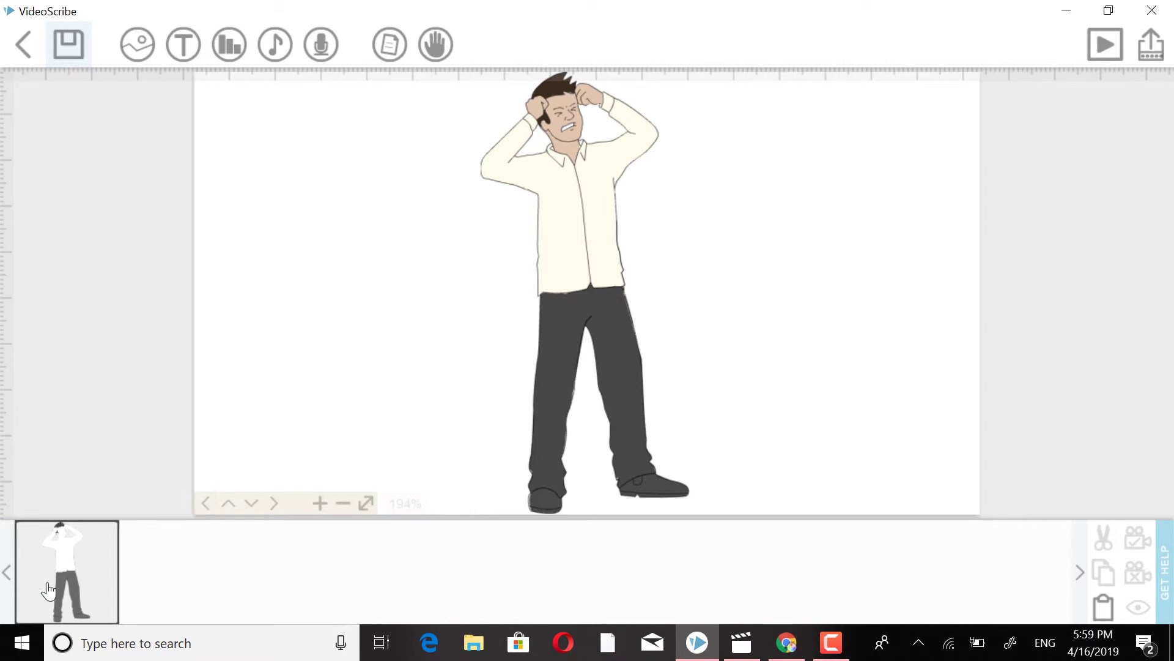
left_click(92, 596)
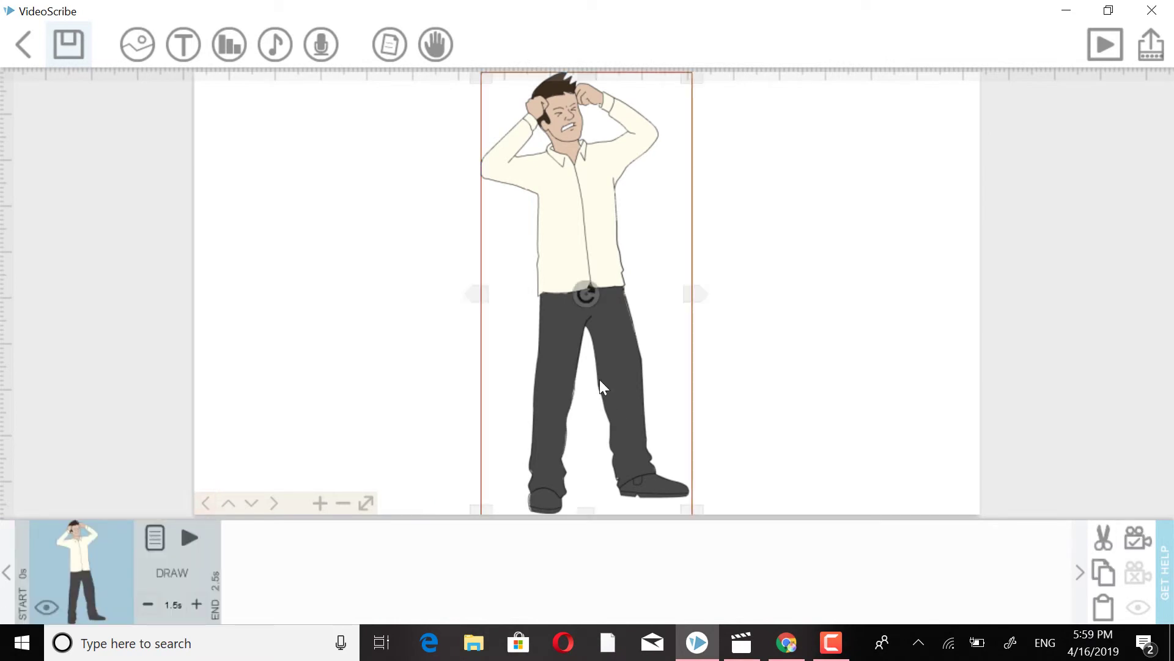
left_click_drag(699, 513, 656, 439)
left_click_drag(595, 275, 277, 199)
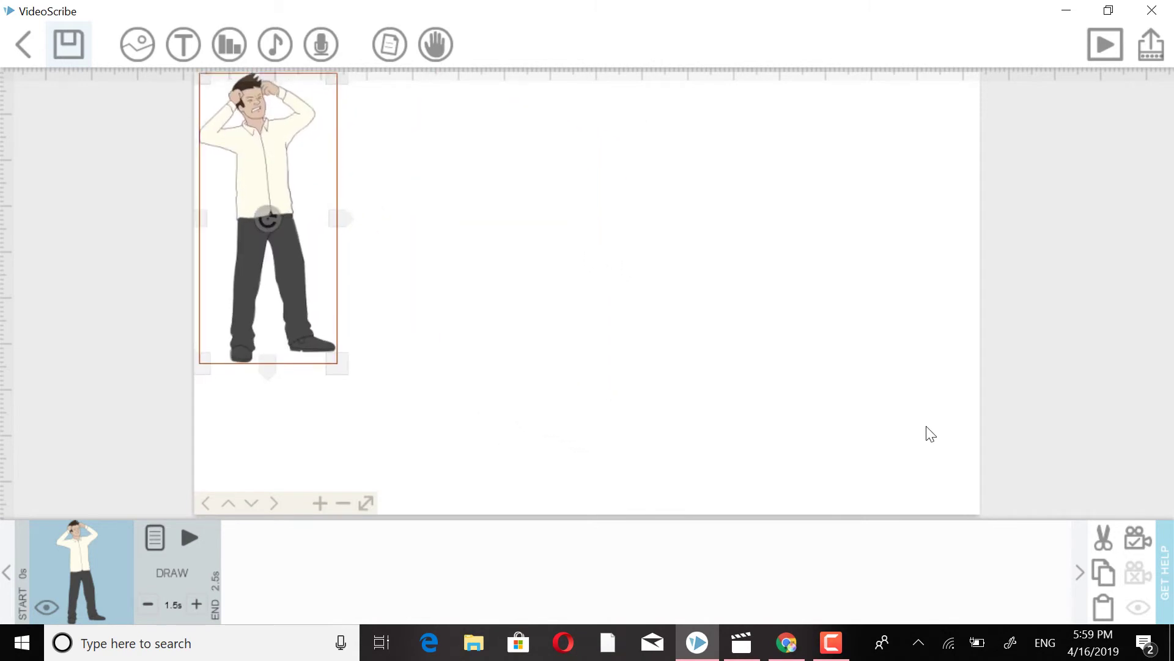
- Lock the camera to the current canvas scale and position for the man image, and preview its animation
left_click(1136, 550)
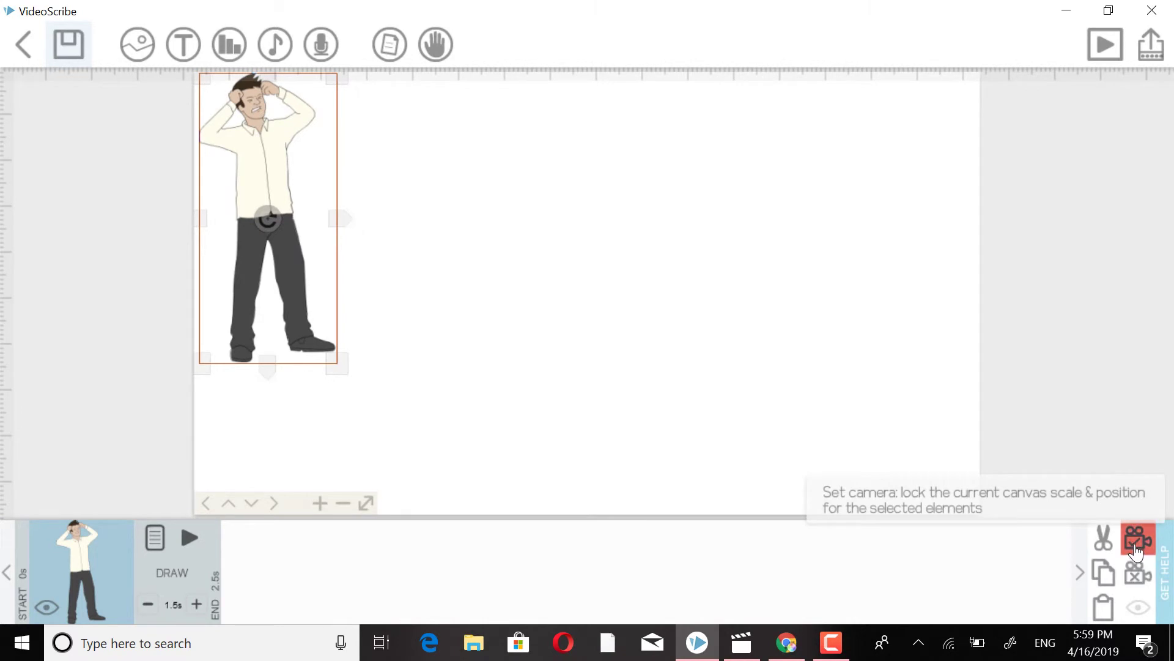
left_click(190, 538)
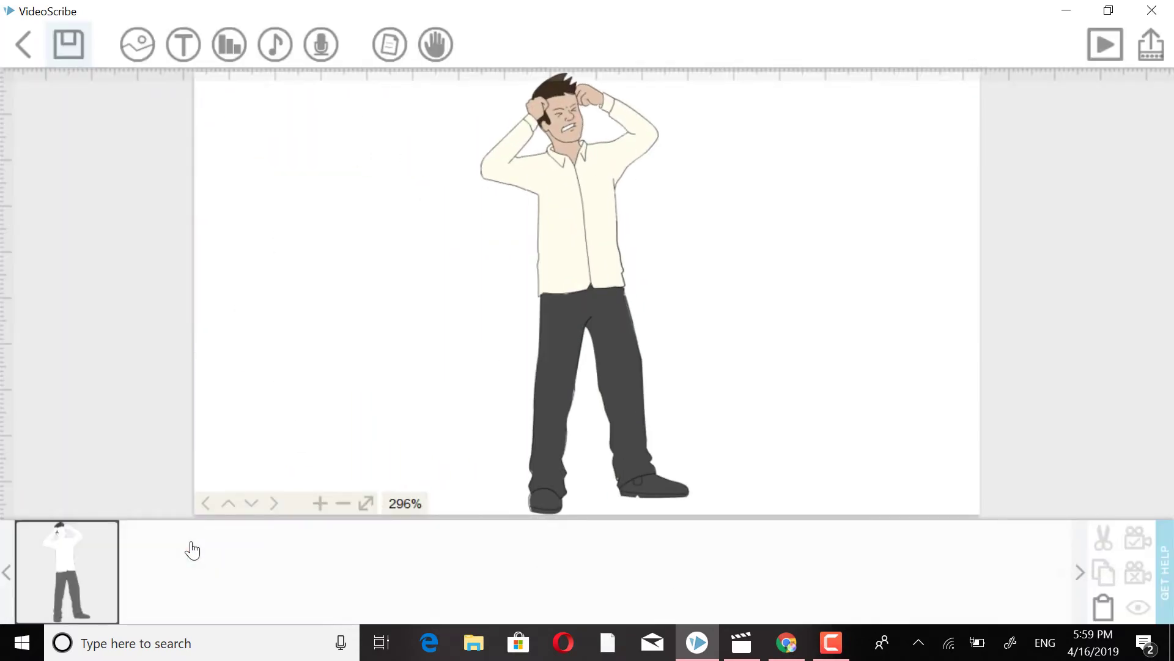
left_click(98, 566)
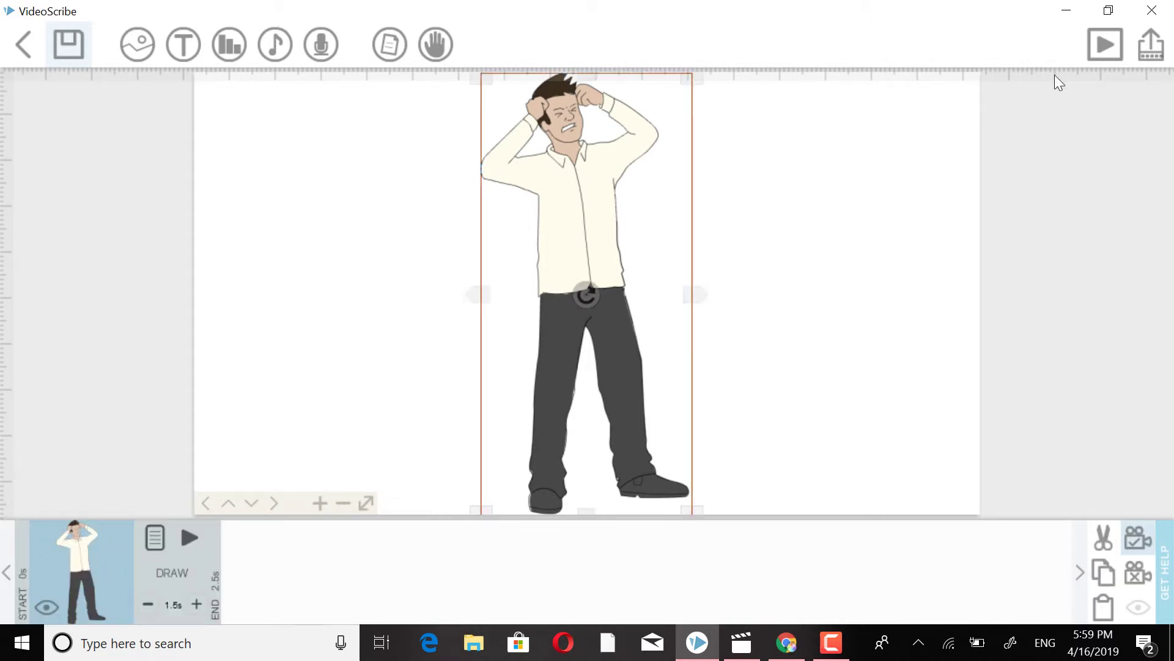
- Play the scribe preview, toggle its zoom-at-end option, and replay the man image's animation
left_click(190, 538)
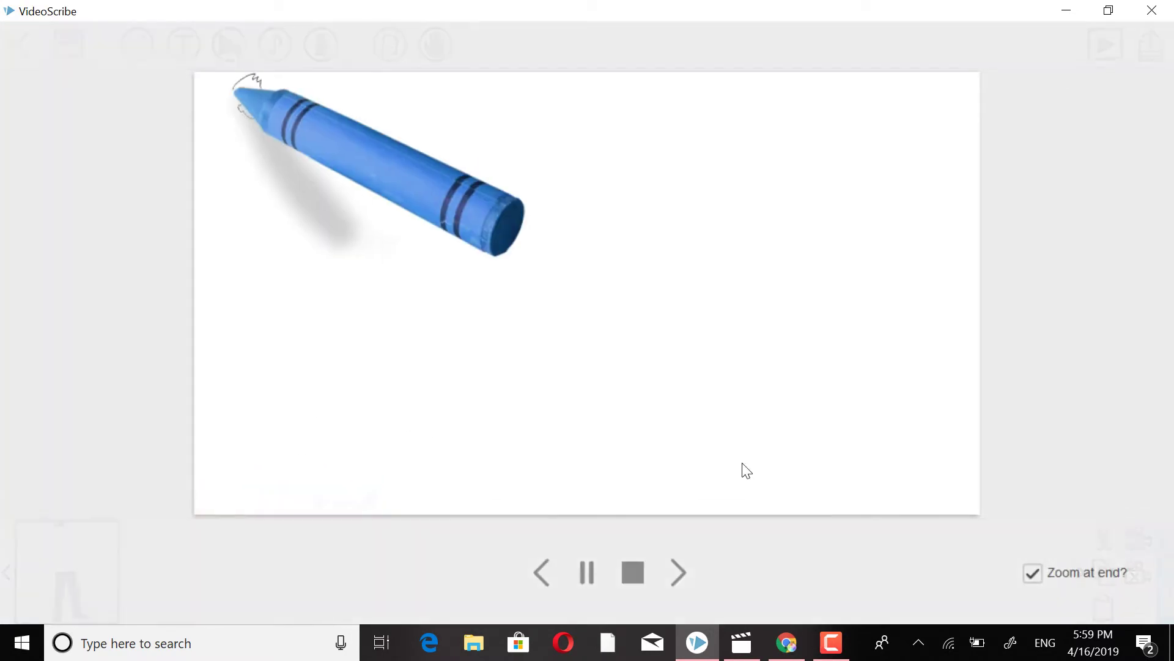
left_click(1033, 575)
left_click(1034, 575)
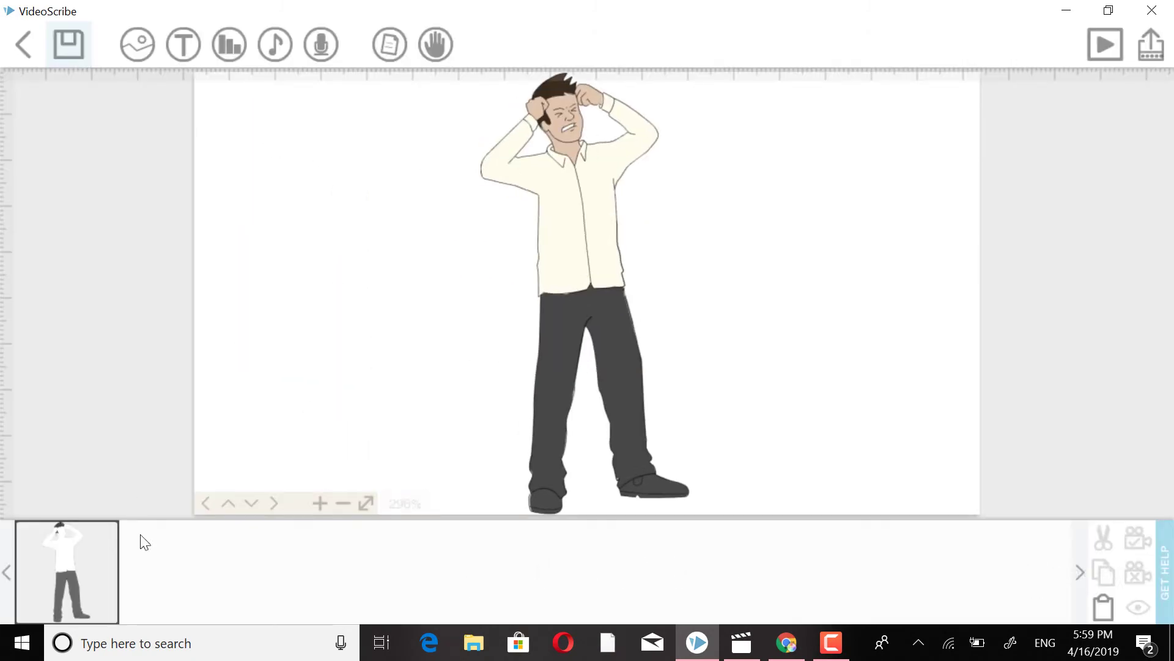
left_click(34, 586)
left_click(191, 539)
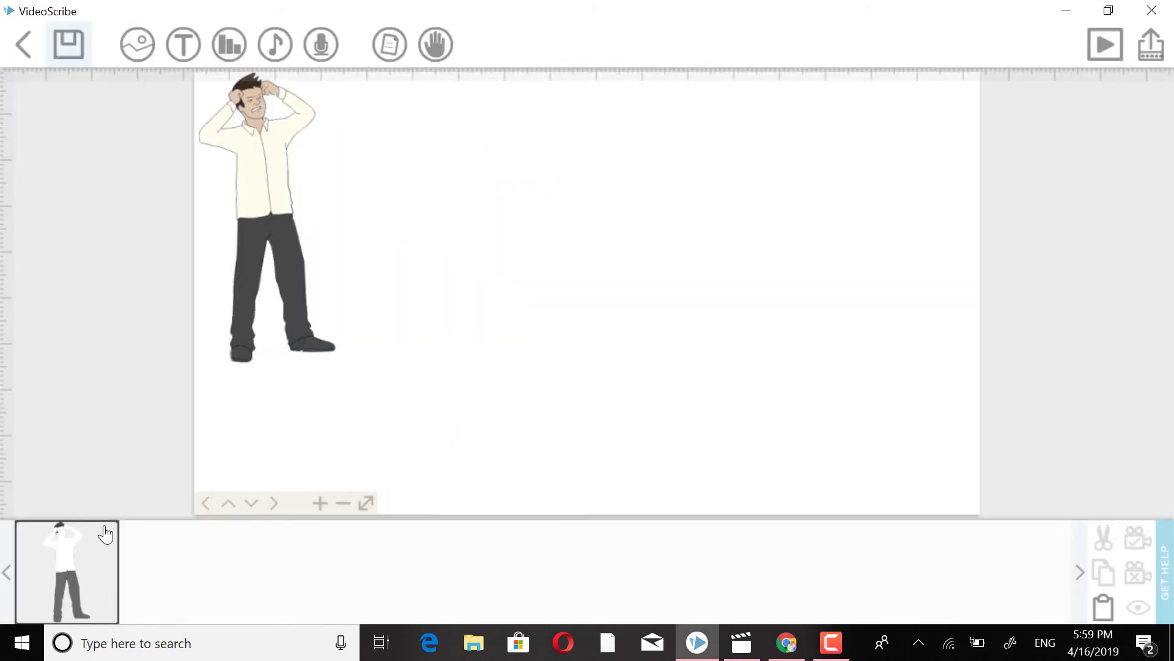
- Add the image of the pointing woman from the People category of the image library
left_click(193, 58)
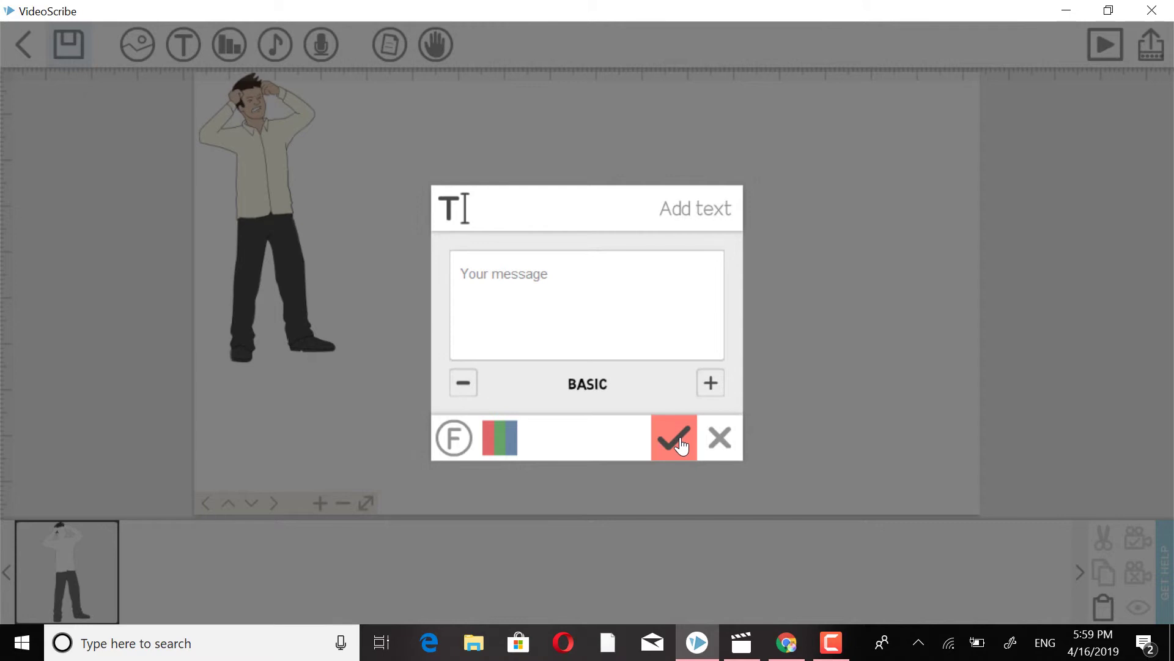
left_click(714, 437)
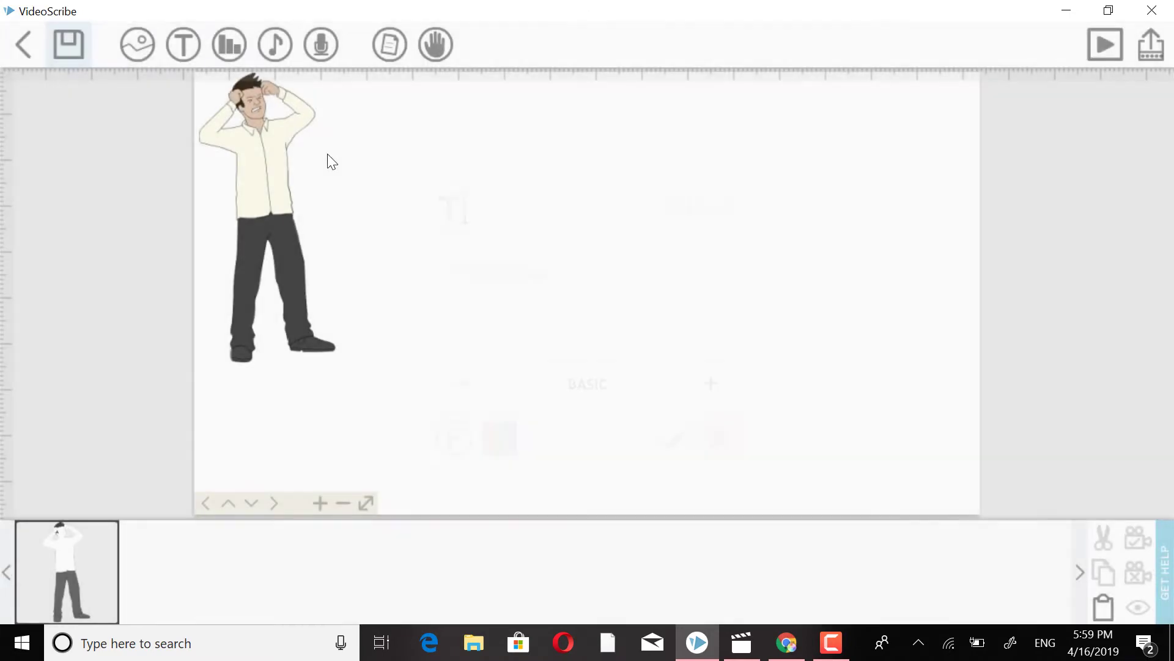
left_click(145, 30)
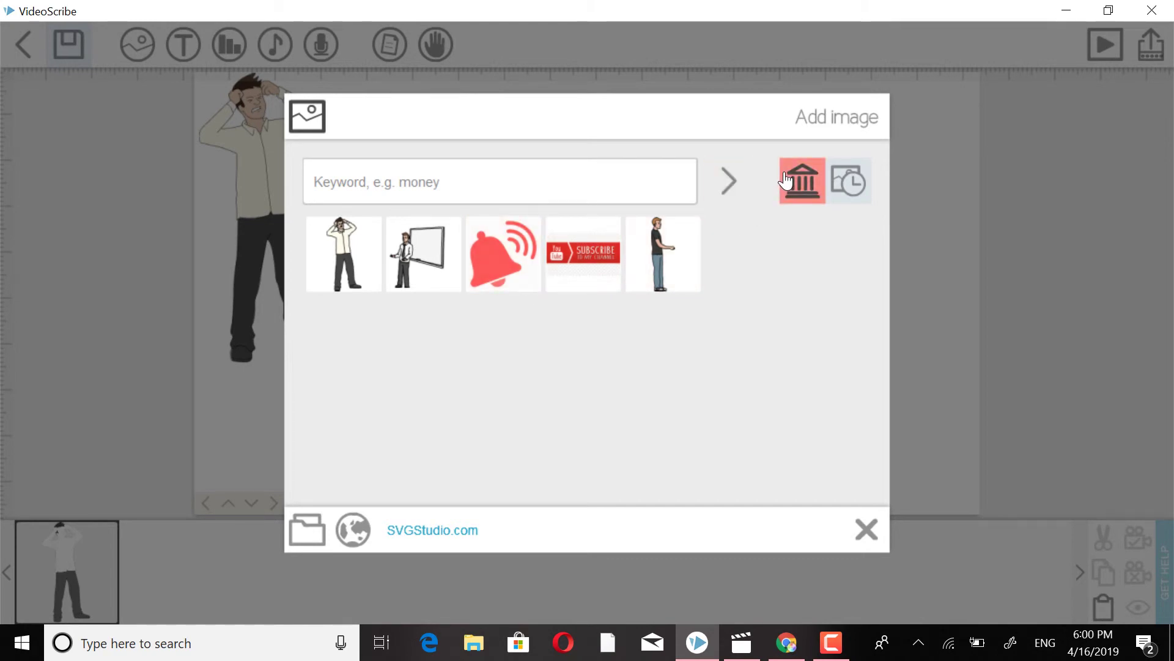
left_click(801, 193)
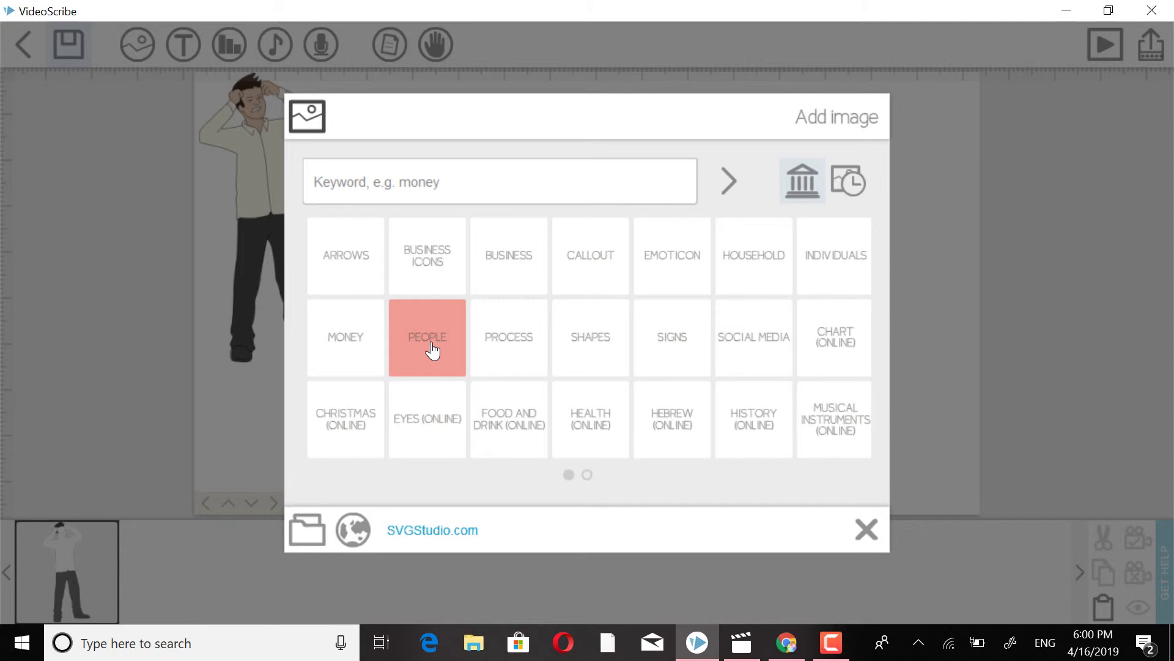
left_click(433, 349)
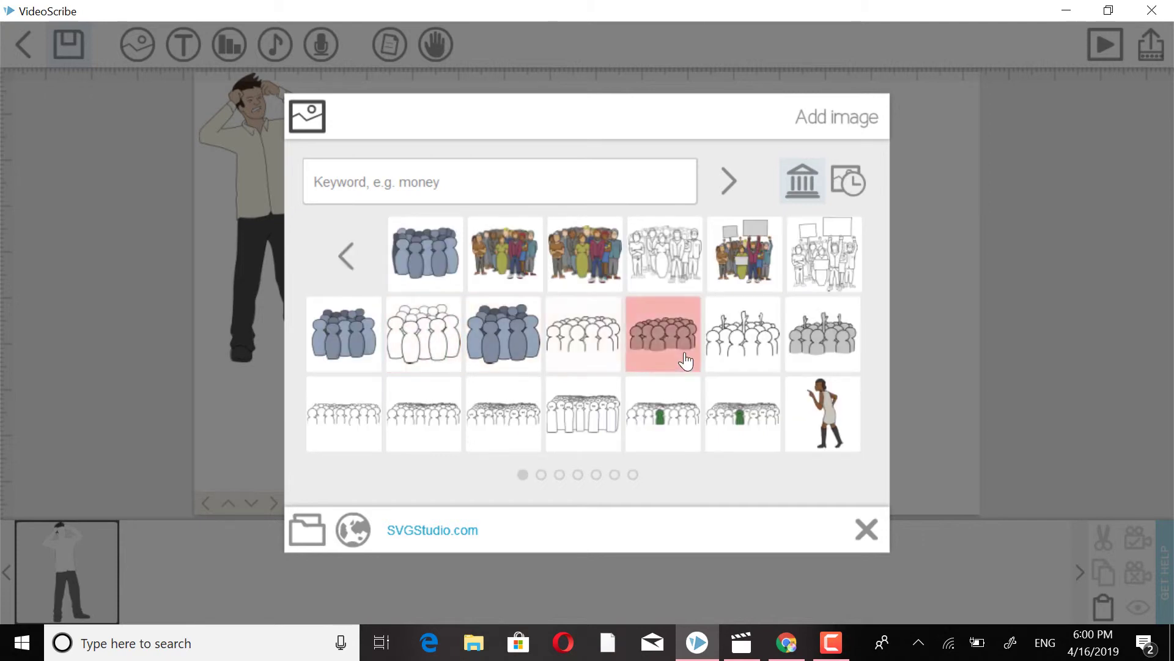
left_click(838, 432)
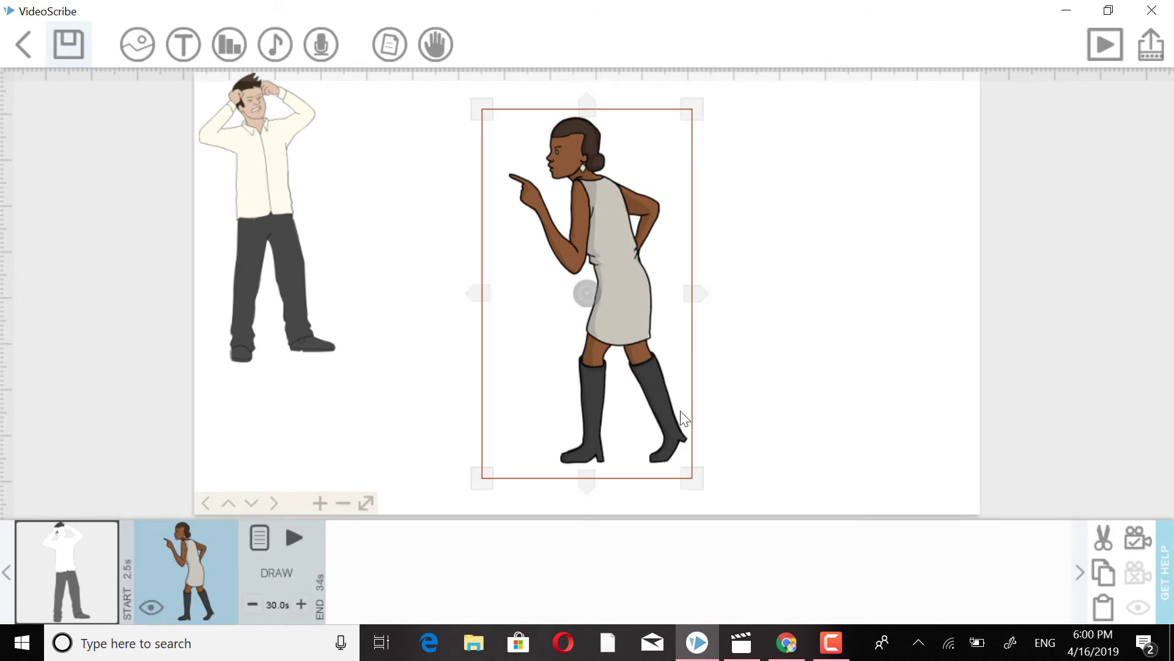
- Shrink the pointing woman image and move it higher on the canvas, to the man's right
mouse_move(692, 477)
left_mouse_down()
mouse_move(677, 451)
mouse_move(679, 460)
left_mouse_up()
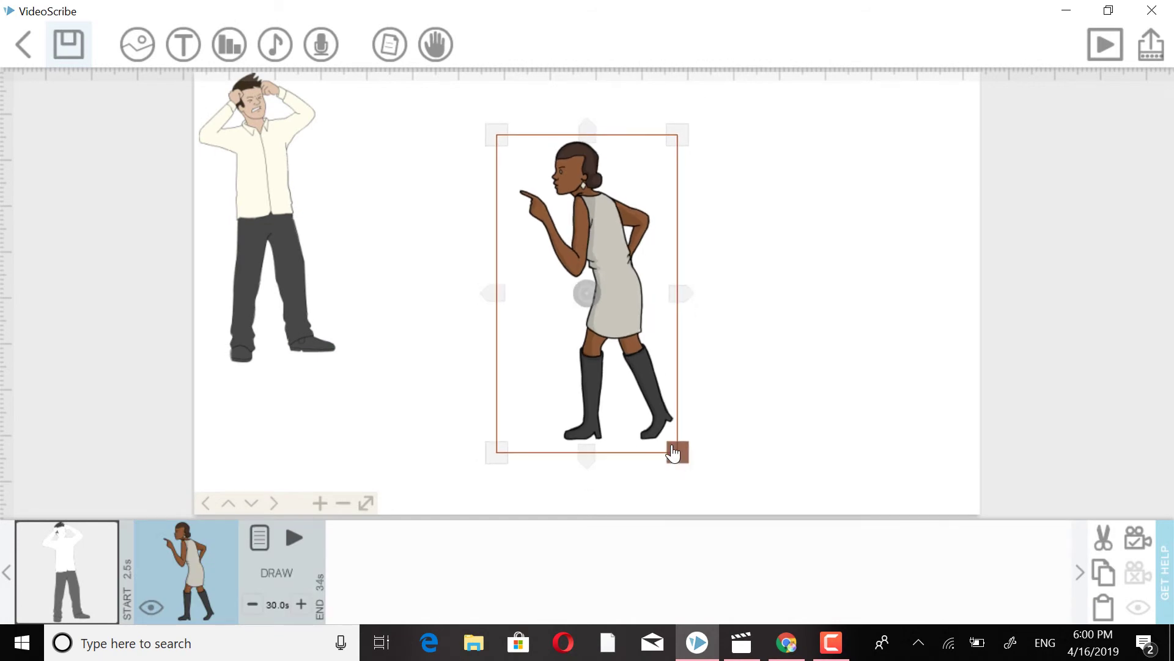
left_click_drag(625, 230, 642, 184)
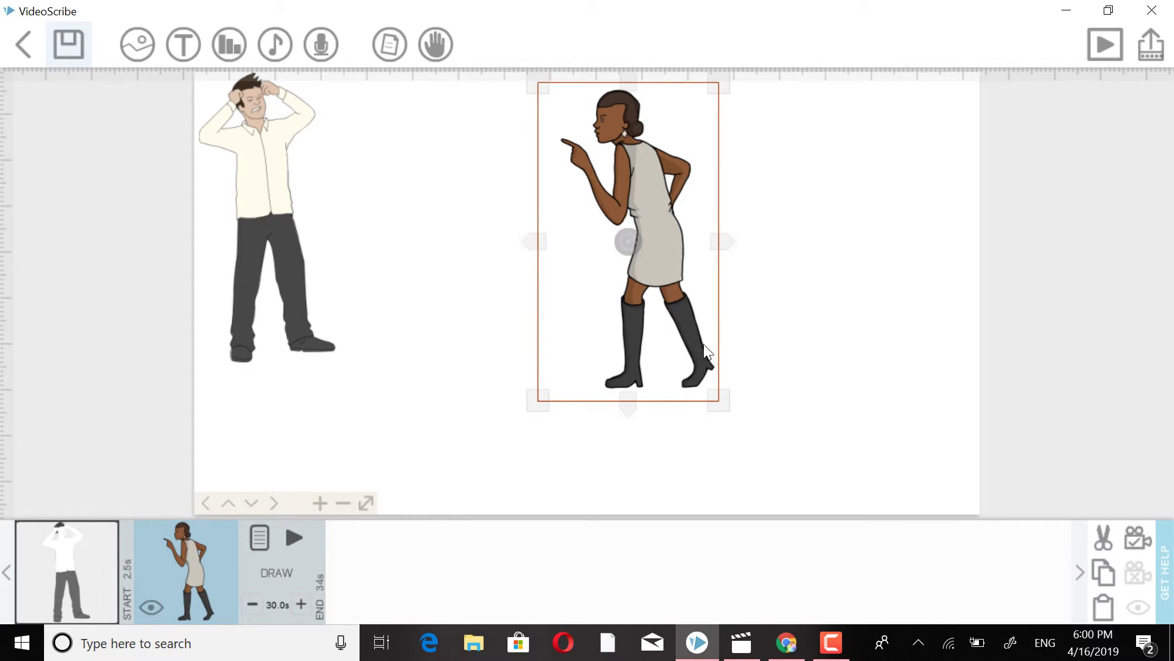
mouse_move(715, 398)
left_mouse_down()
mouse_move(722, 406)
mouse_move(706, 389)
left_mouse_up()
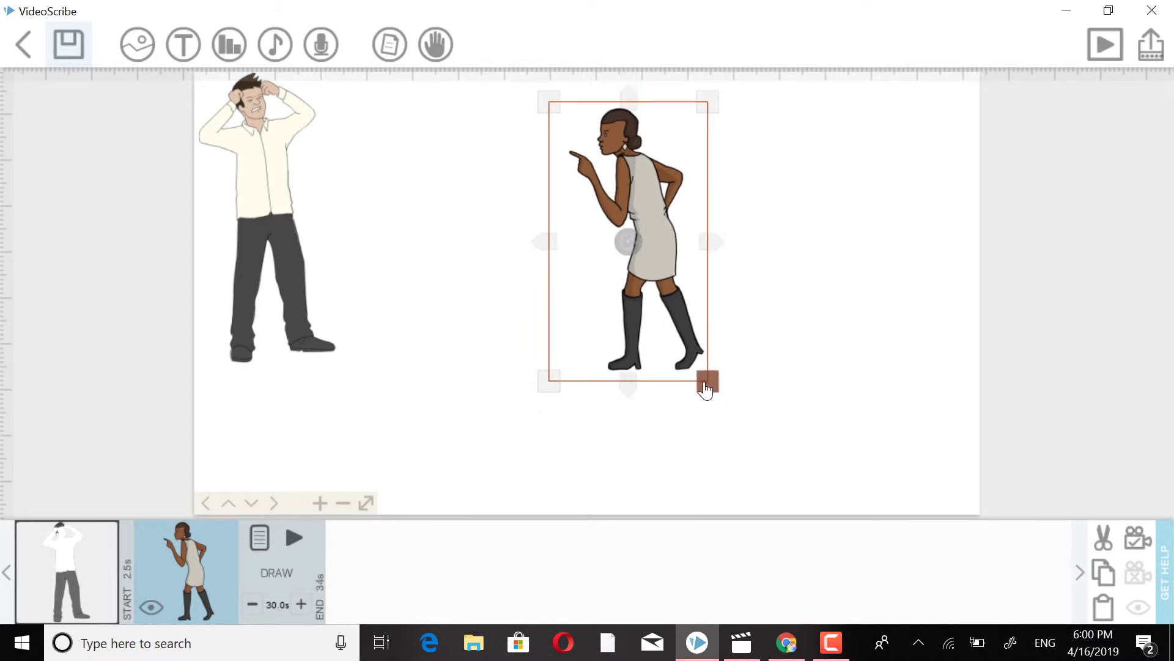
- Try rotating the woman image nearly upside down, and turn it back upright
left_click_drag(619, 241, 508, 186)
left_click(508, 186)
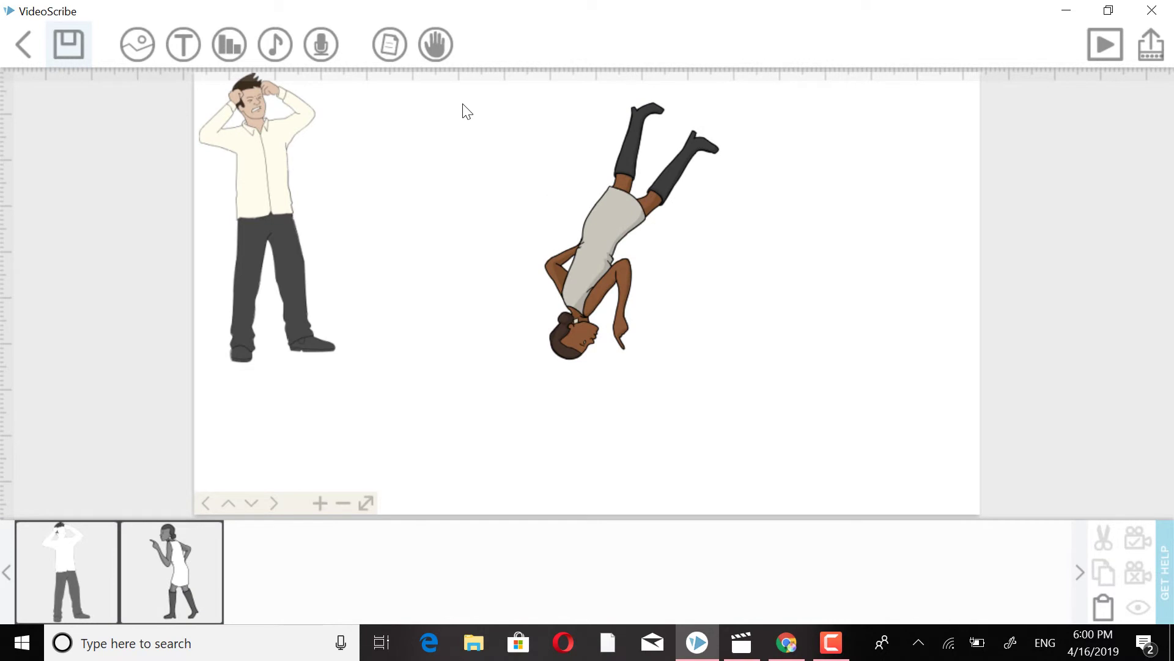
left_click(615, 304)
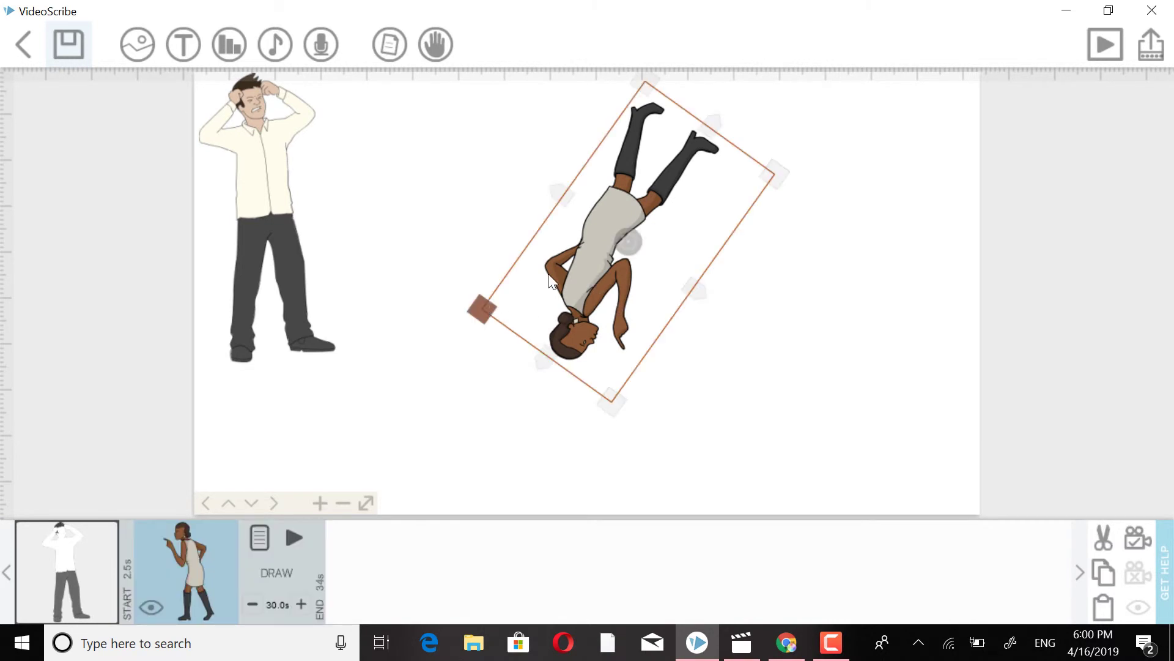
double_click(635, 240)
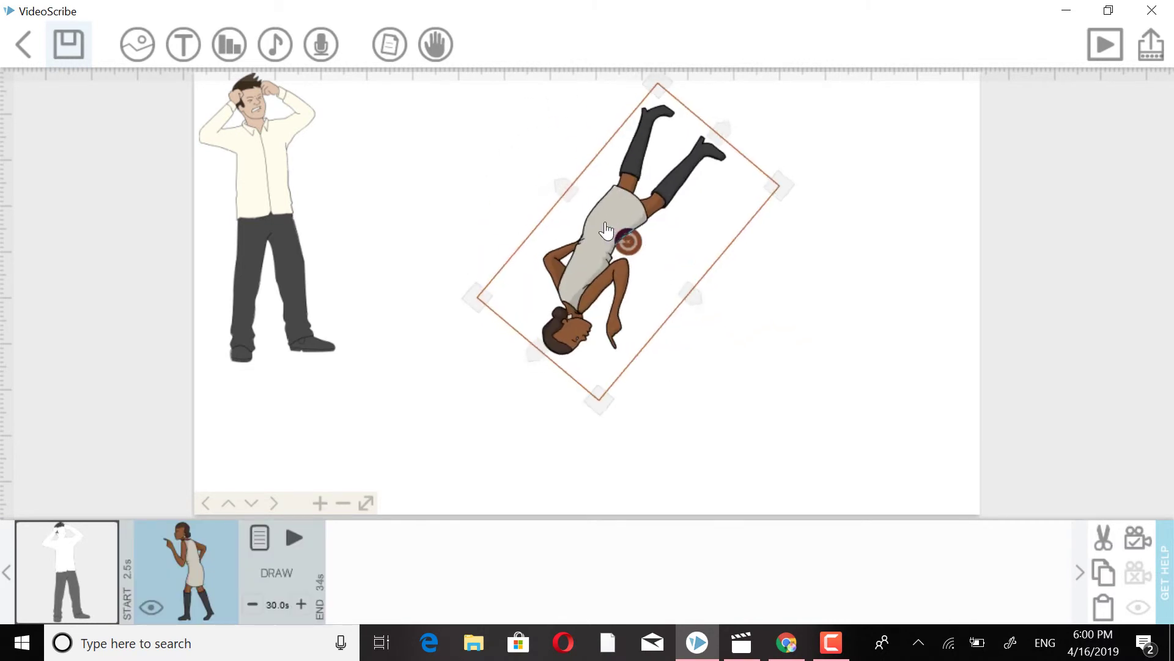
left_click_drag(640, 247, 642, 250)
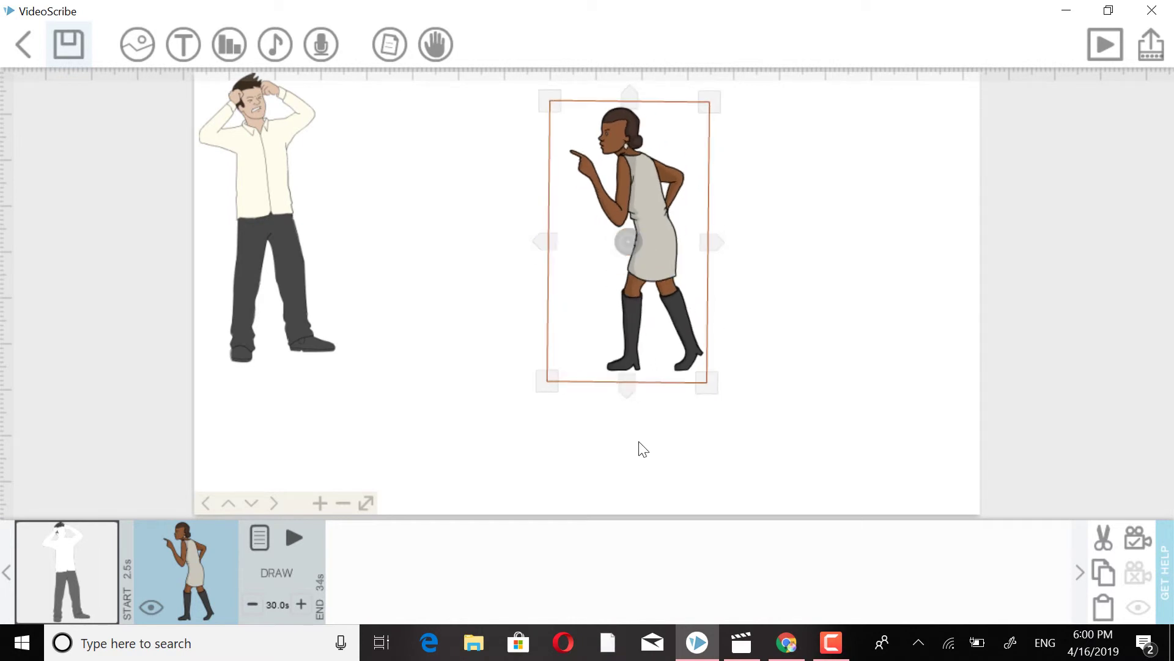
- Nudge the woman image horizontally closer to the man image
key("Left")
key("Left")
key("Left")
key("Left")
key("Left")
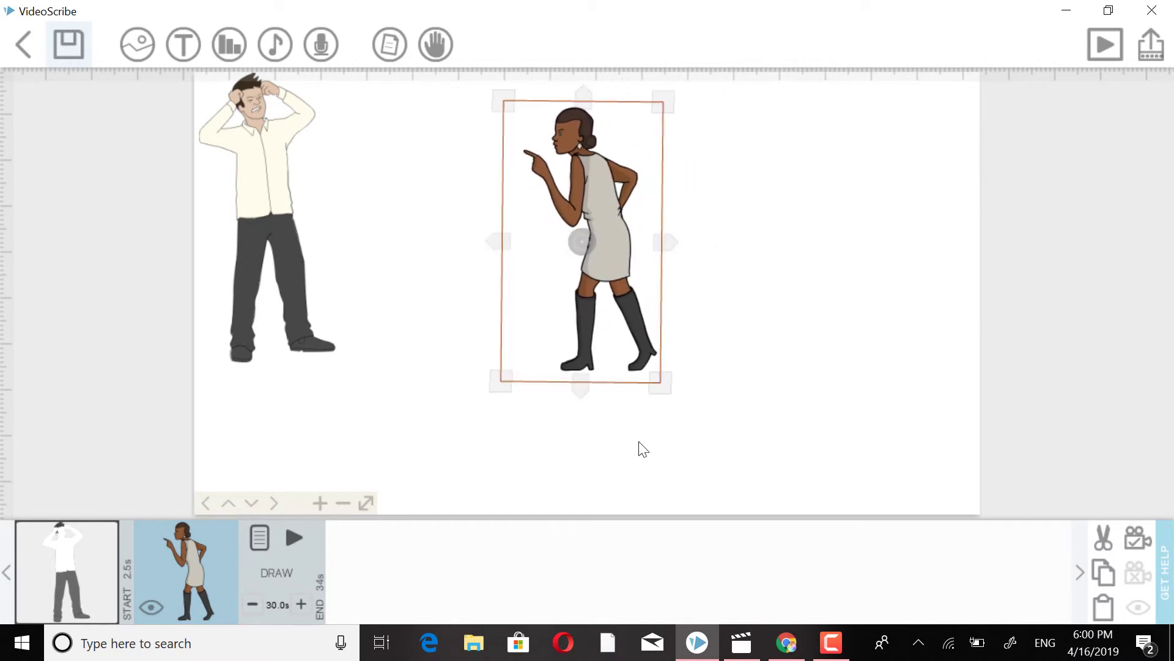
- Nudge the pointing woman image slightly upward and set its camera position to the current view
key("Up")
key("Up")
key("Up")
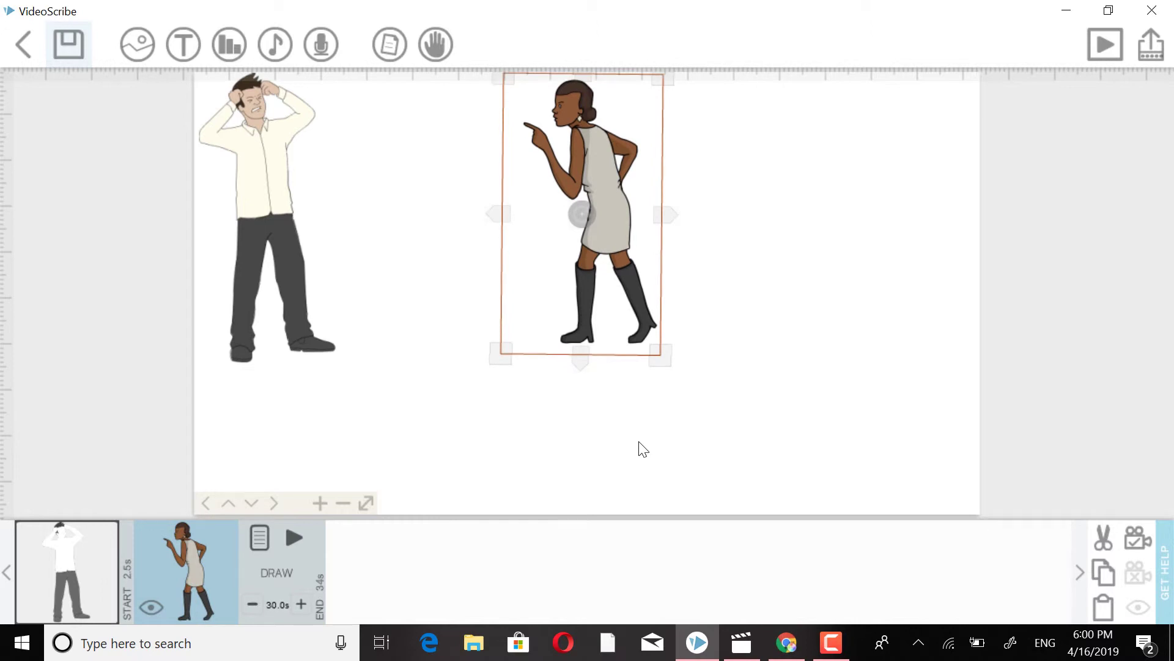
key("Down")
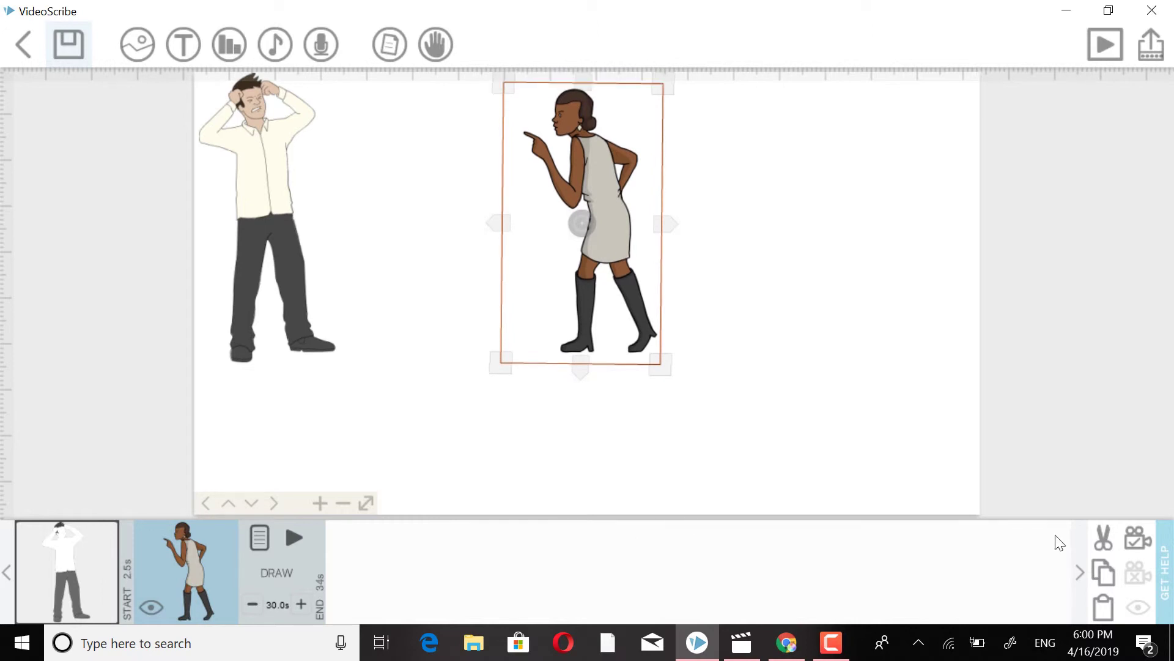
left_click(1138, 538)
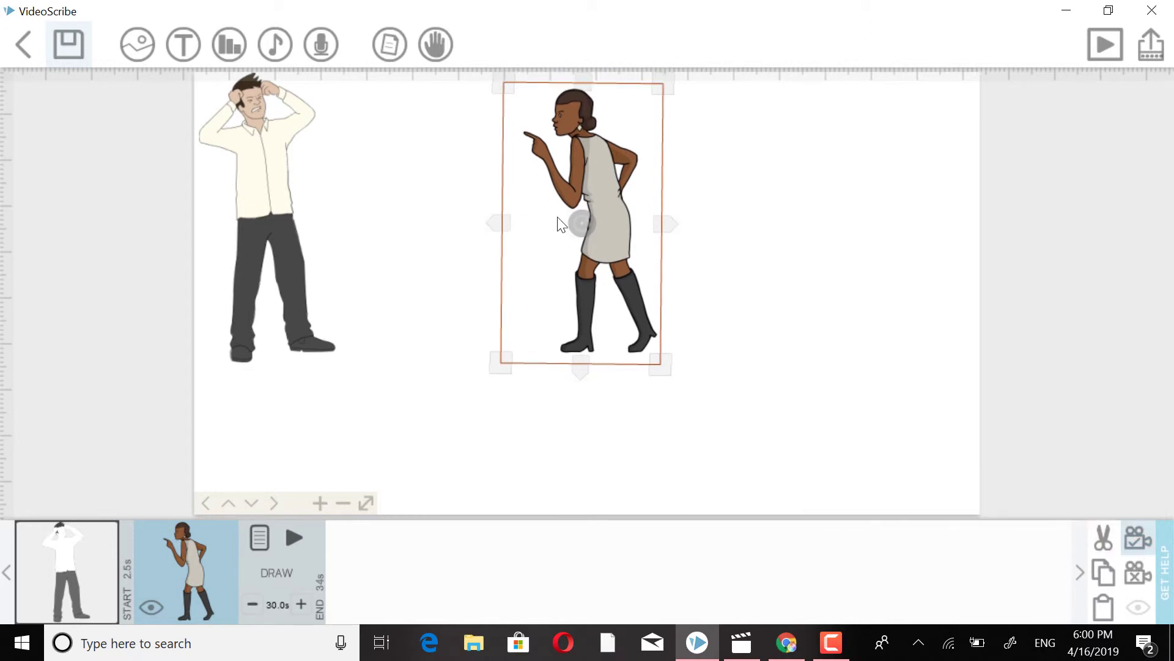
left_click(460, 221)
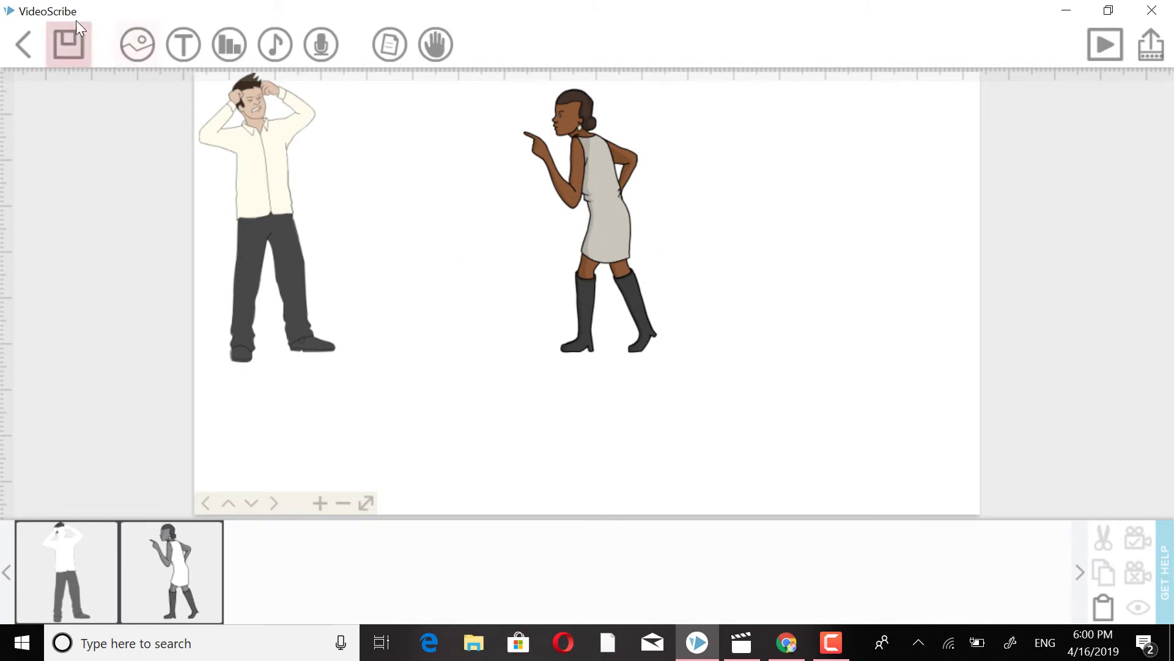
- Search the image library for "speek"
left_click(139, 52)
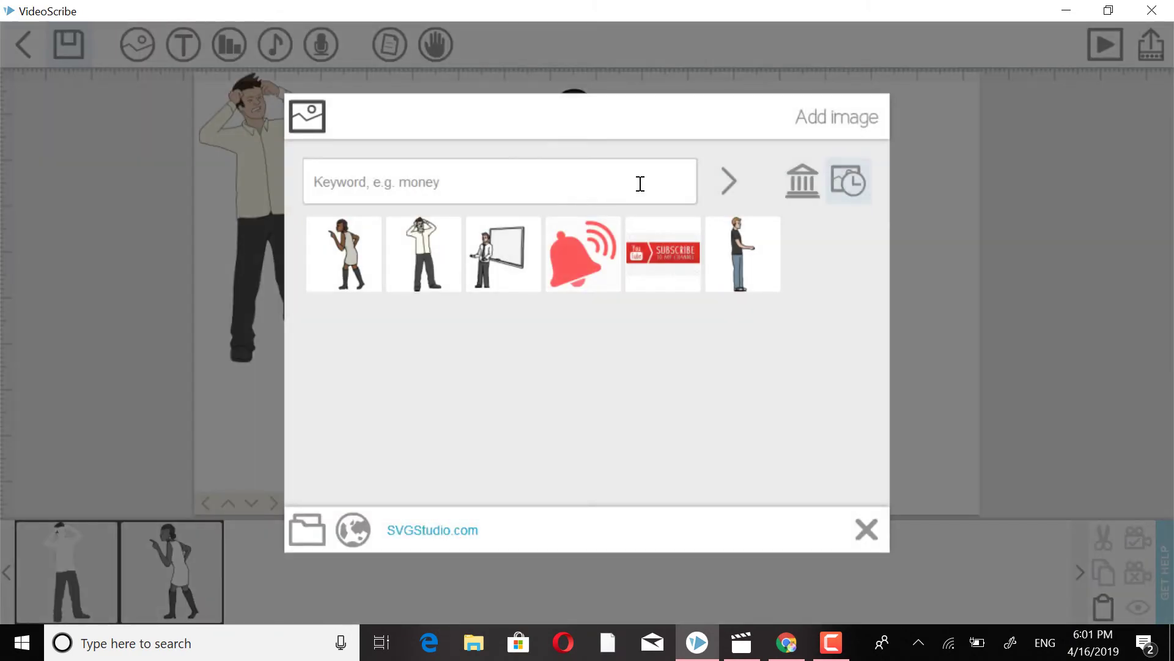
left_click(806, 200)
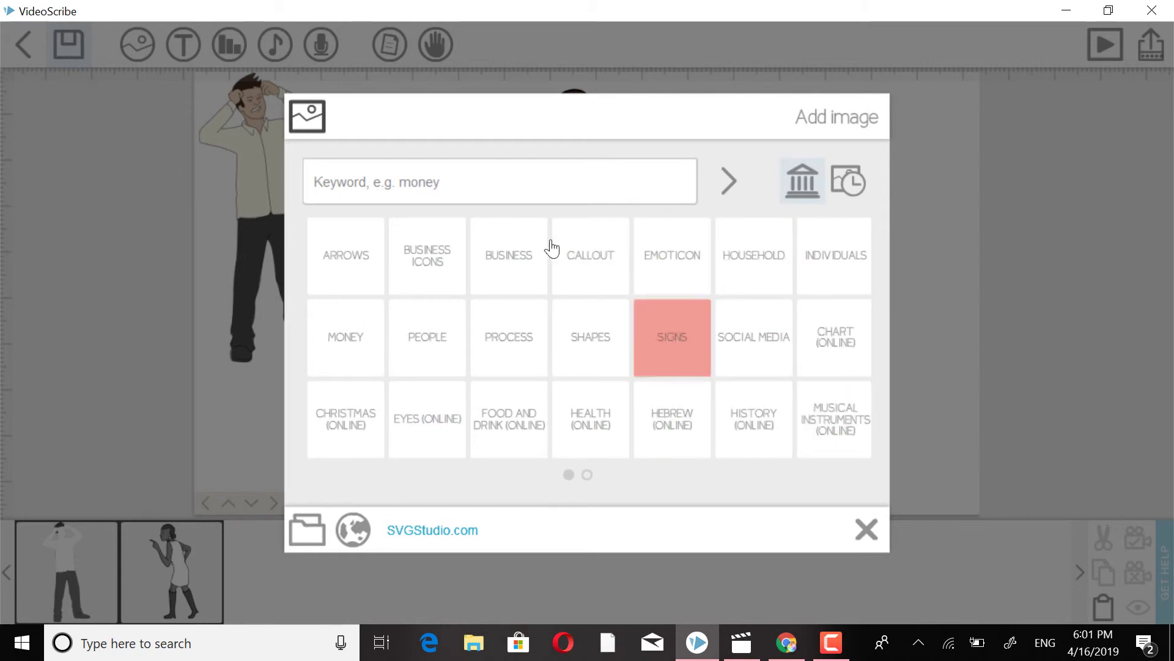
left_click(493, 175)
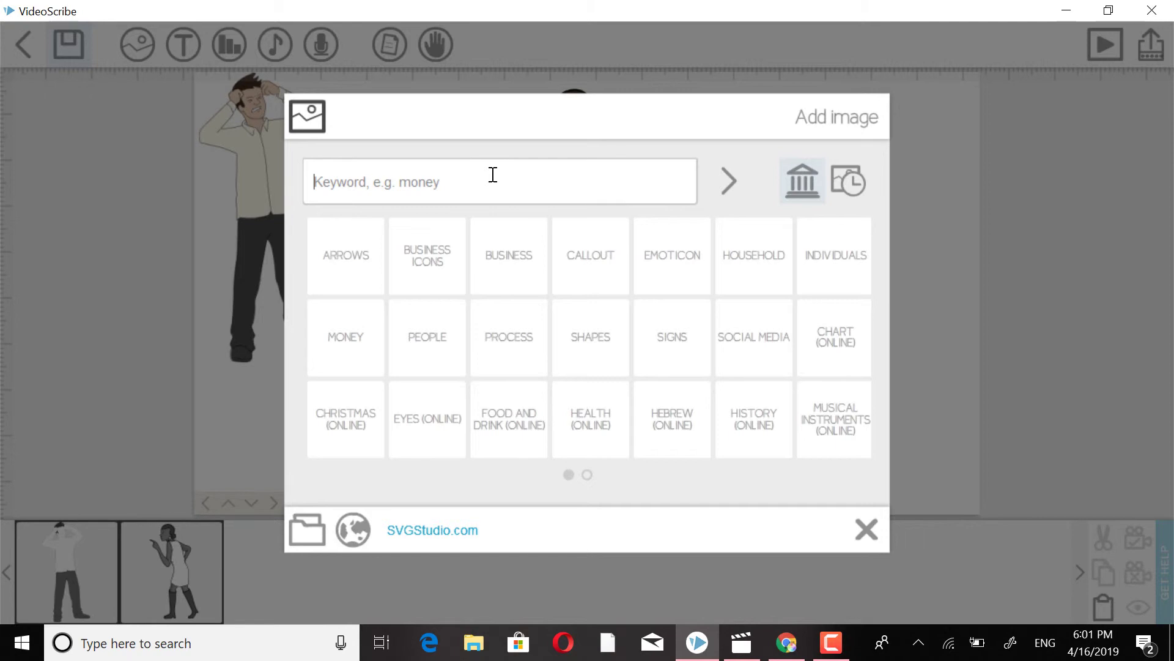
type("speek")
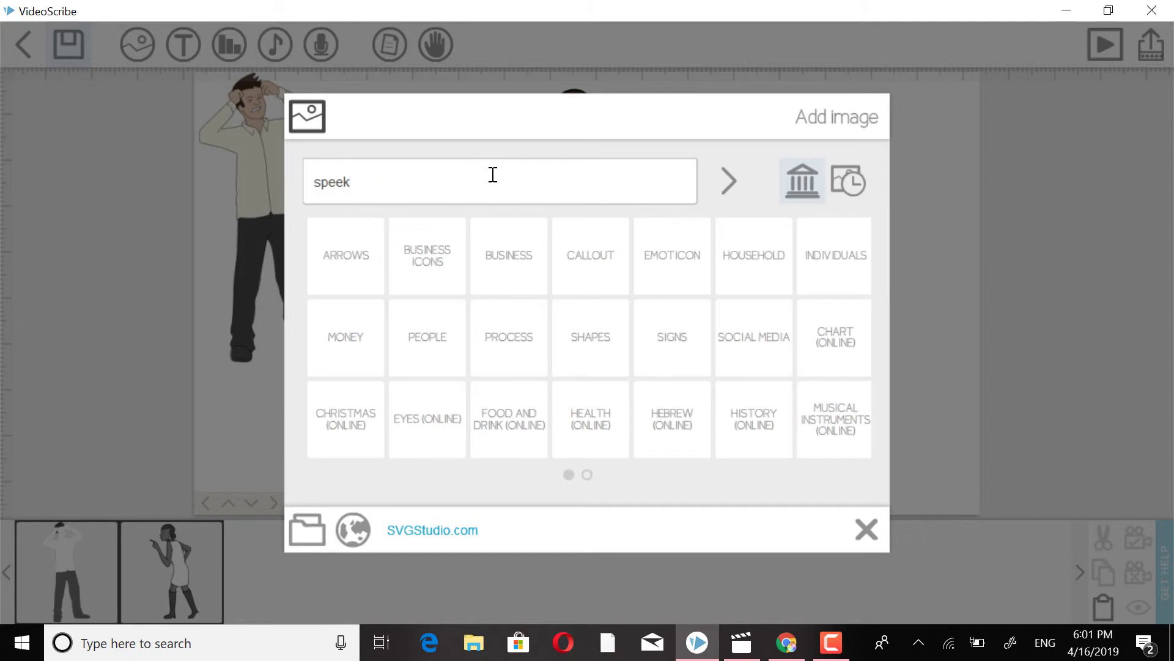
left_click(737, 191)
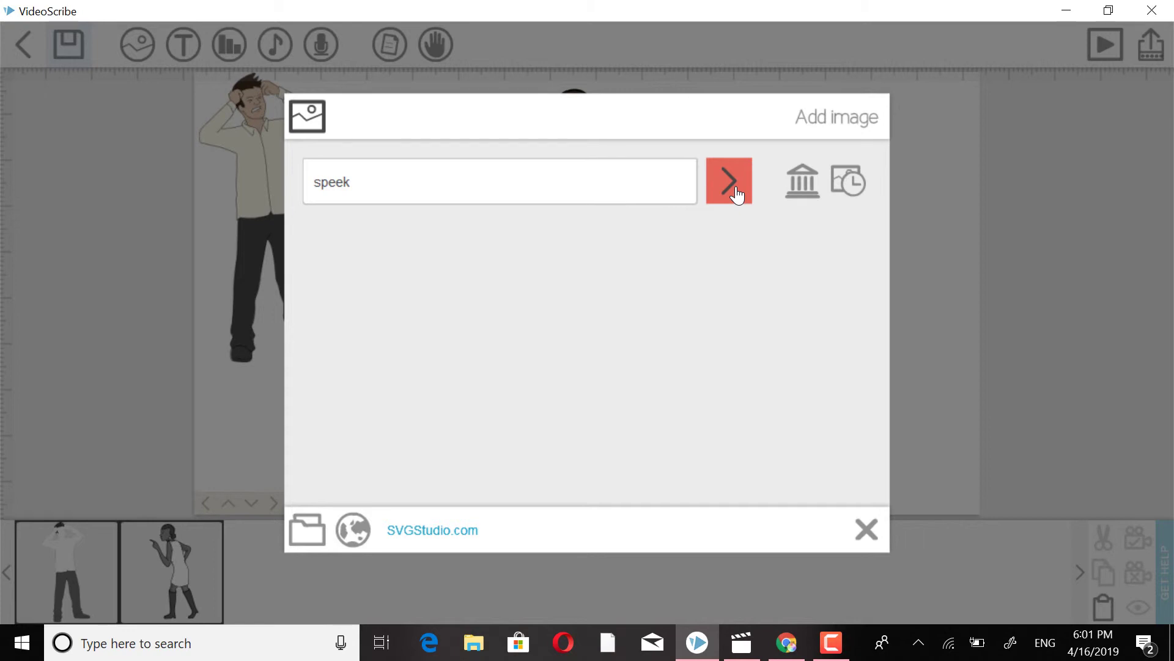
- Add the image of scattered coloured circles from the Shapes category of the base library
left_click(804, 194)
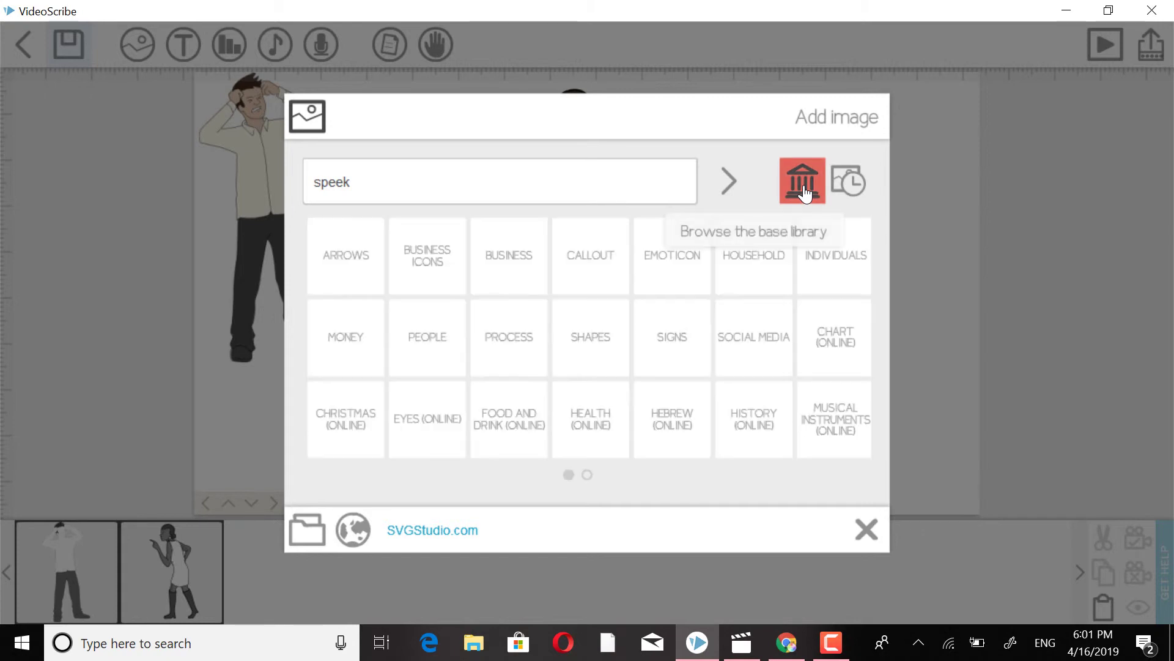
left_click(604, 343)
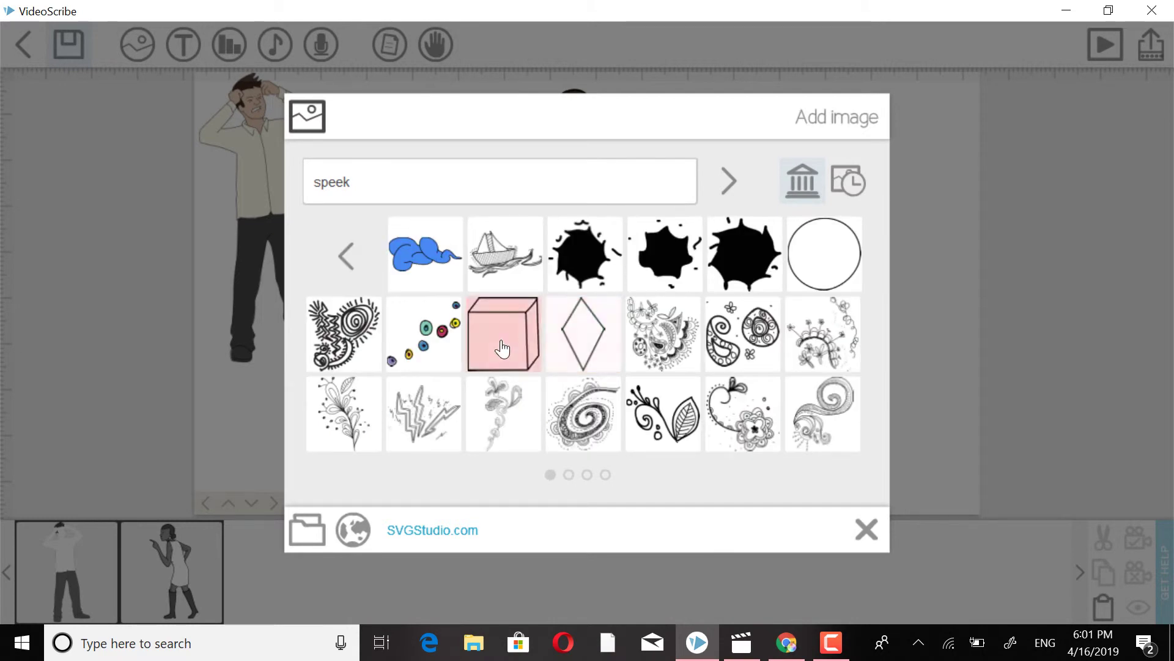
left_click(399, 354)
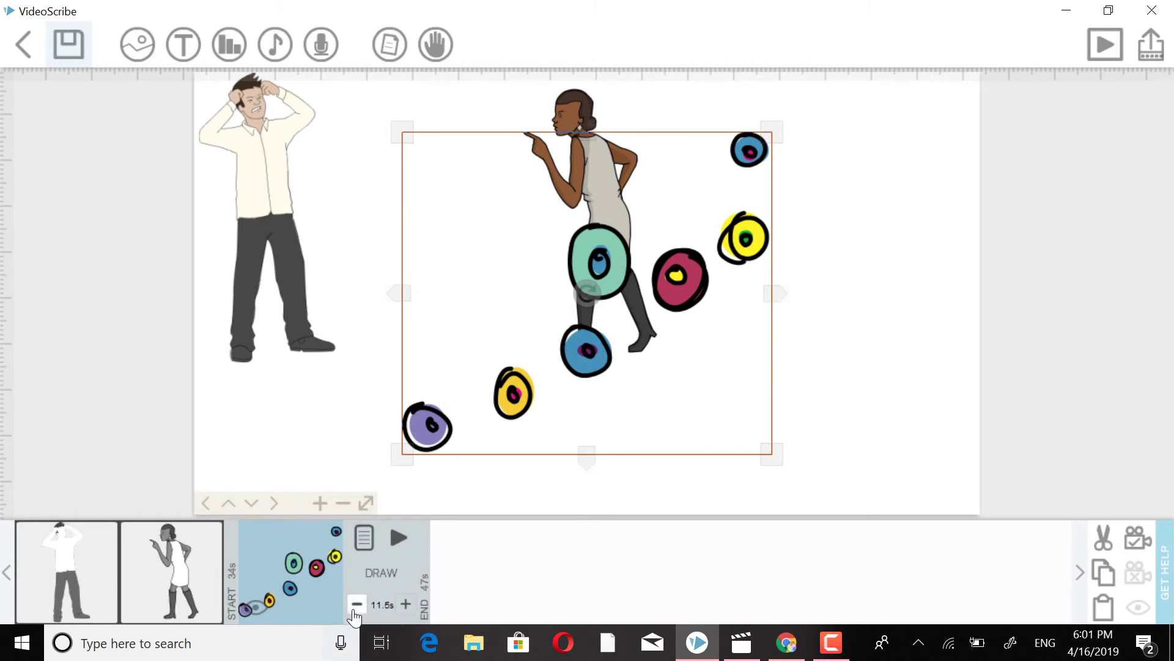
- Cut the coloured circles image from the canvas
right_click(278, 582)
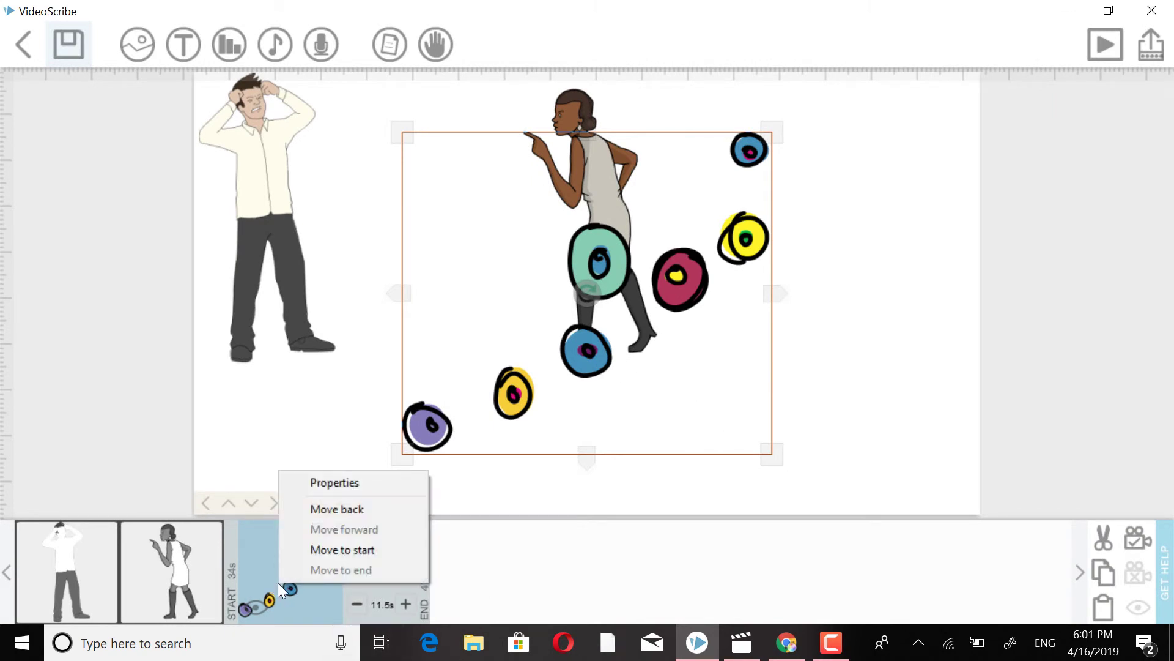
left_click(765, 349)
right_click(765, 348)
left_click(801, 398)
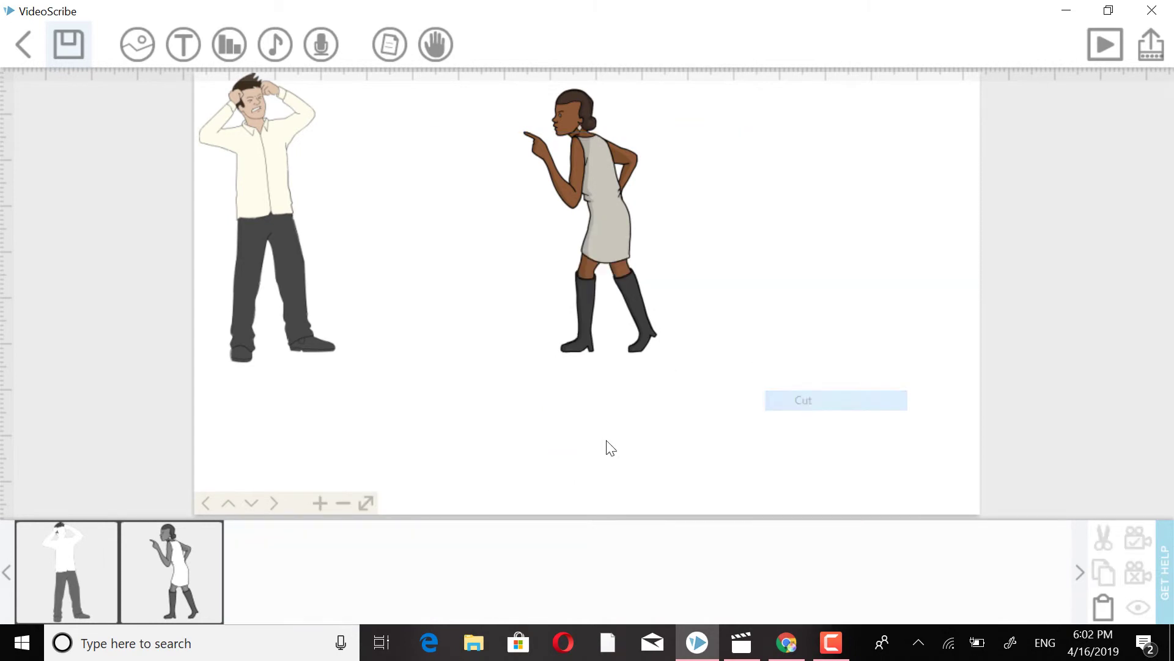
- Search the image library for "sound" and look through all the result pages
left_click(137, 44)
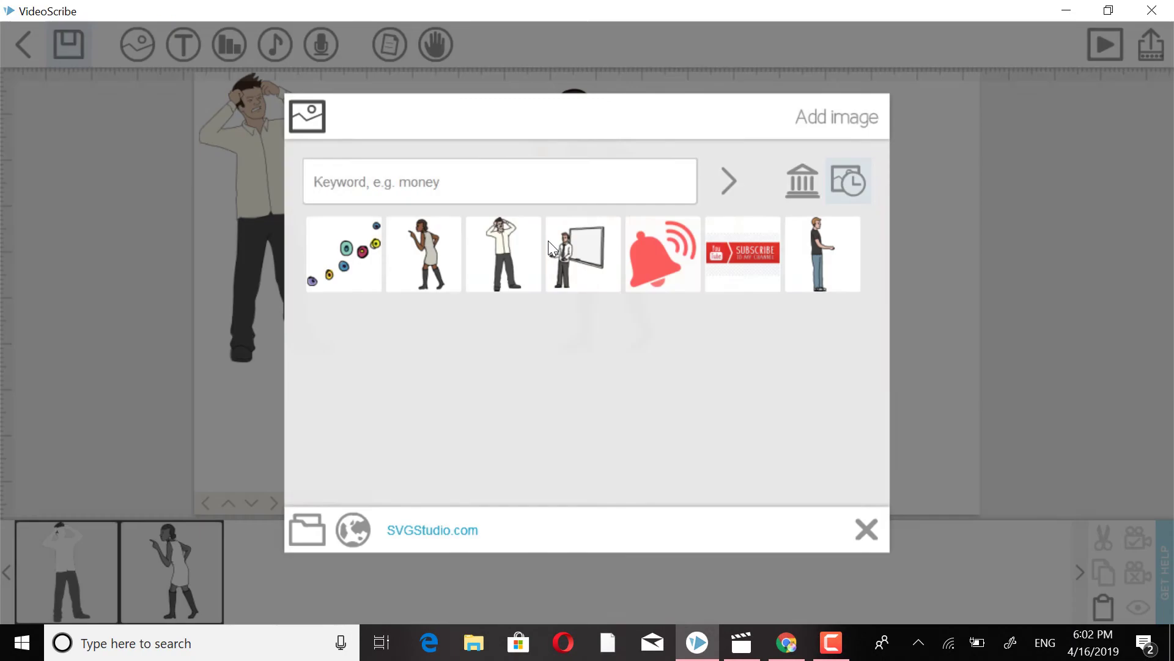
left_click(800, 202)
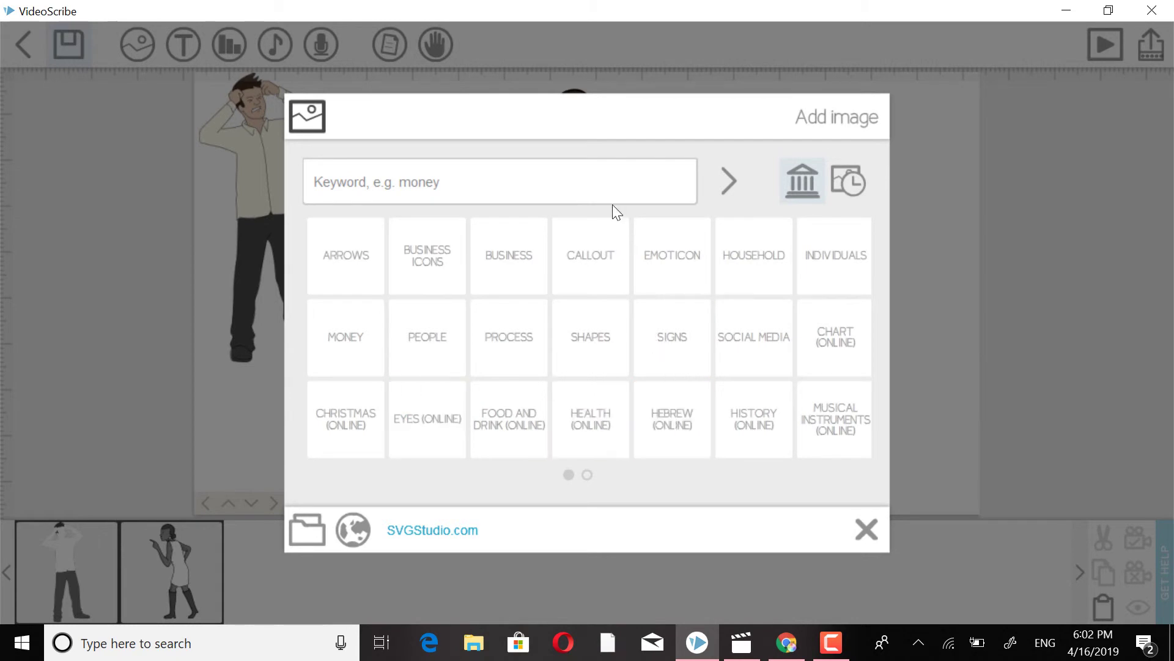
type("sound")
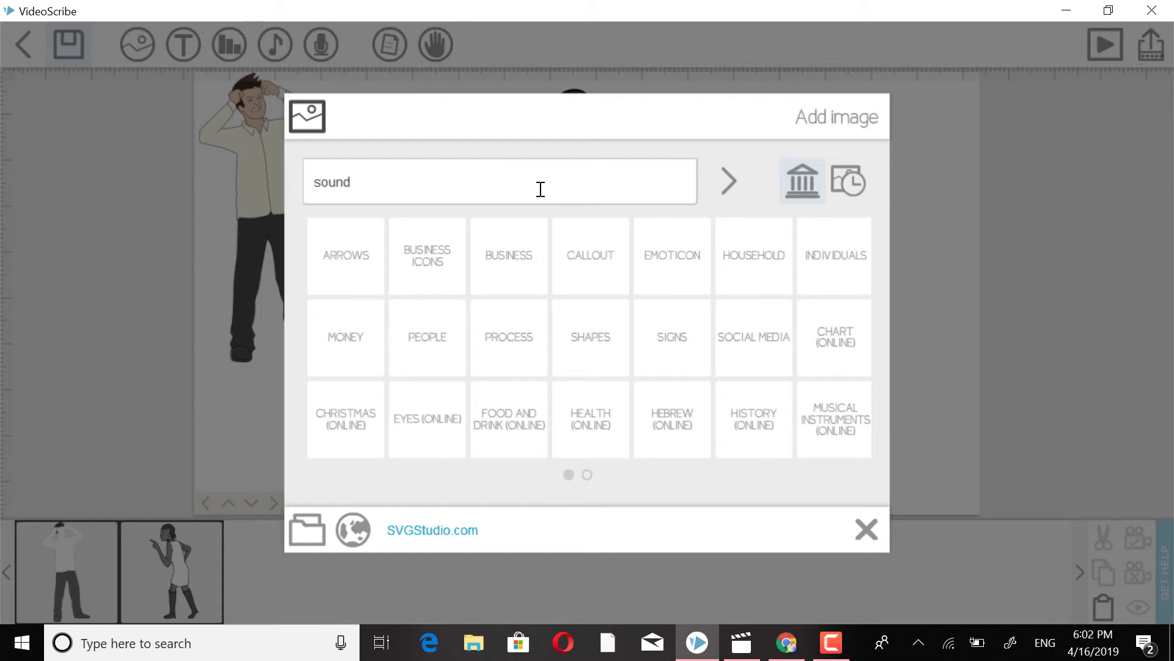
key("Return")
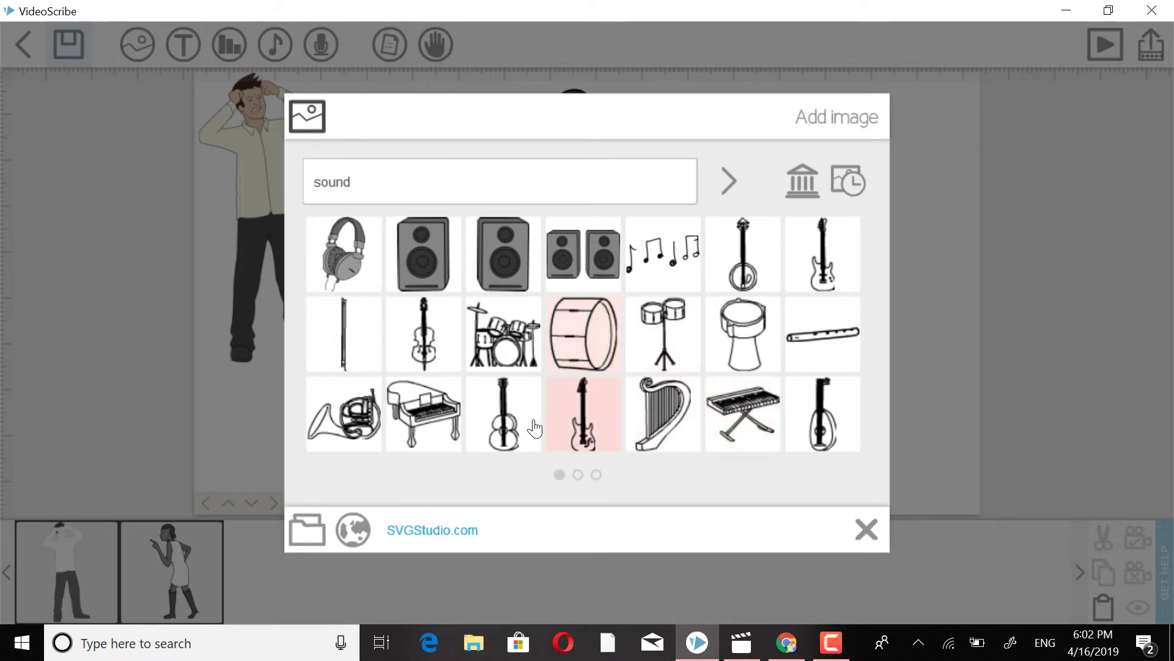
left_click(580, 475)
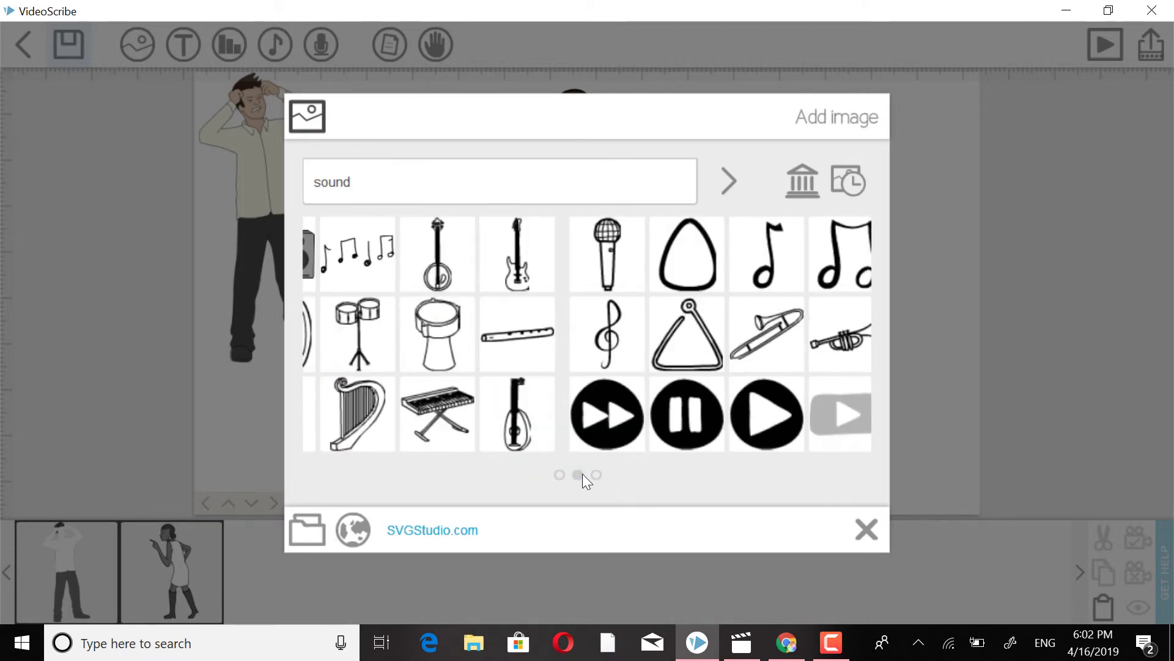
left_click(597, 475)
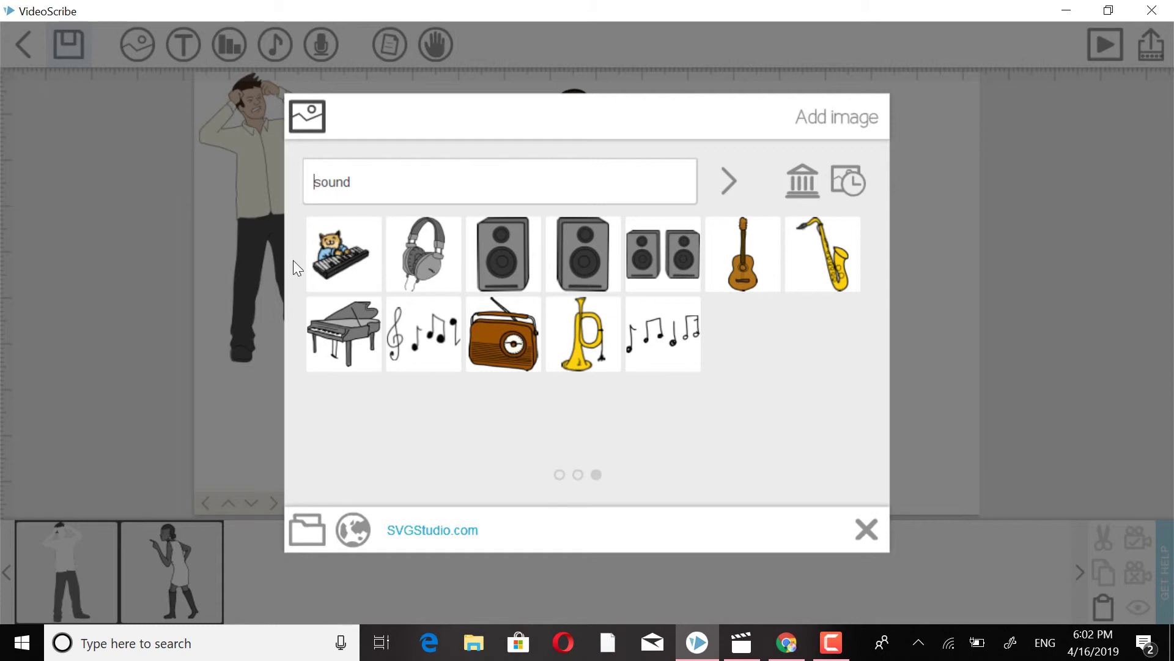
- Search for "people sound", and check the Social Media category of the base library for a suitable image
type("people")
key("Return")
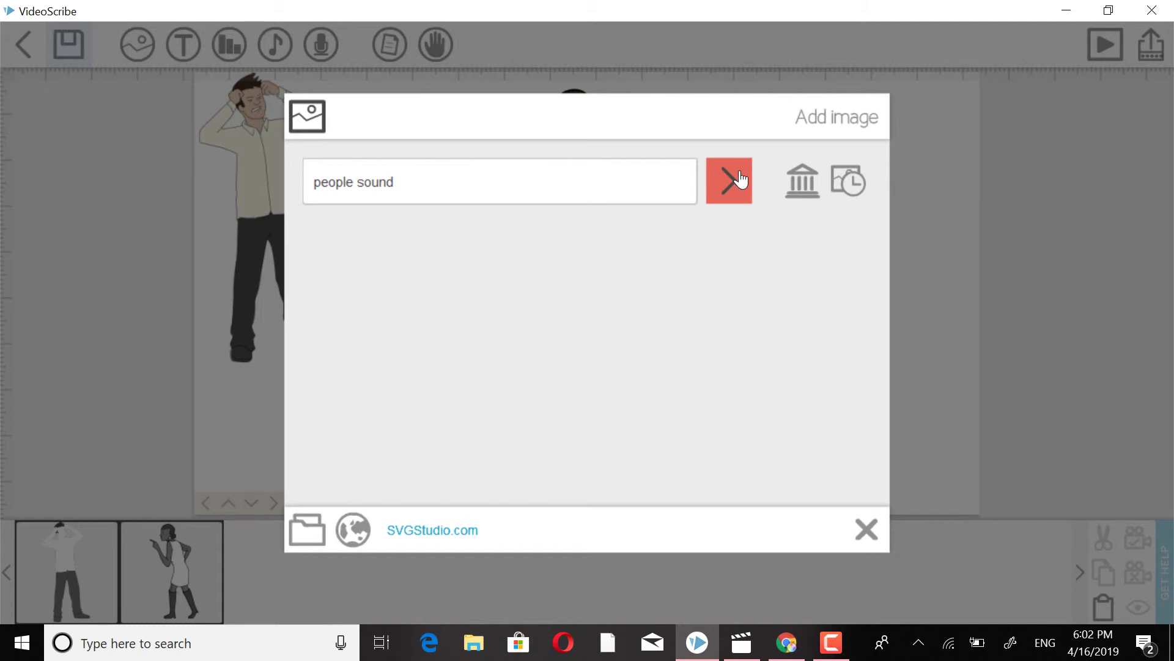
left_click(811, 190)
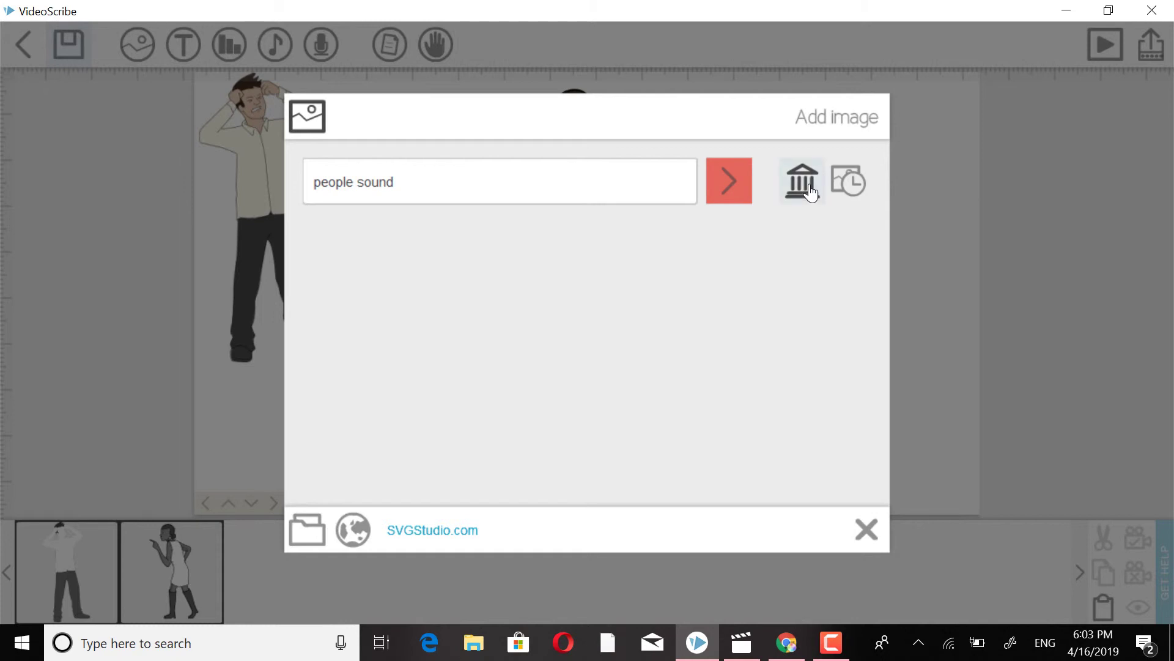
left_click(811, 190)
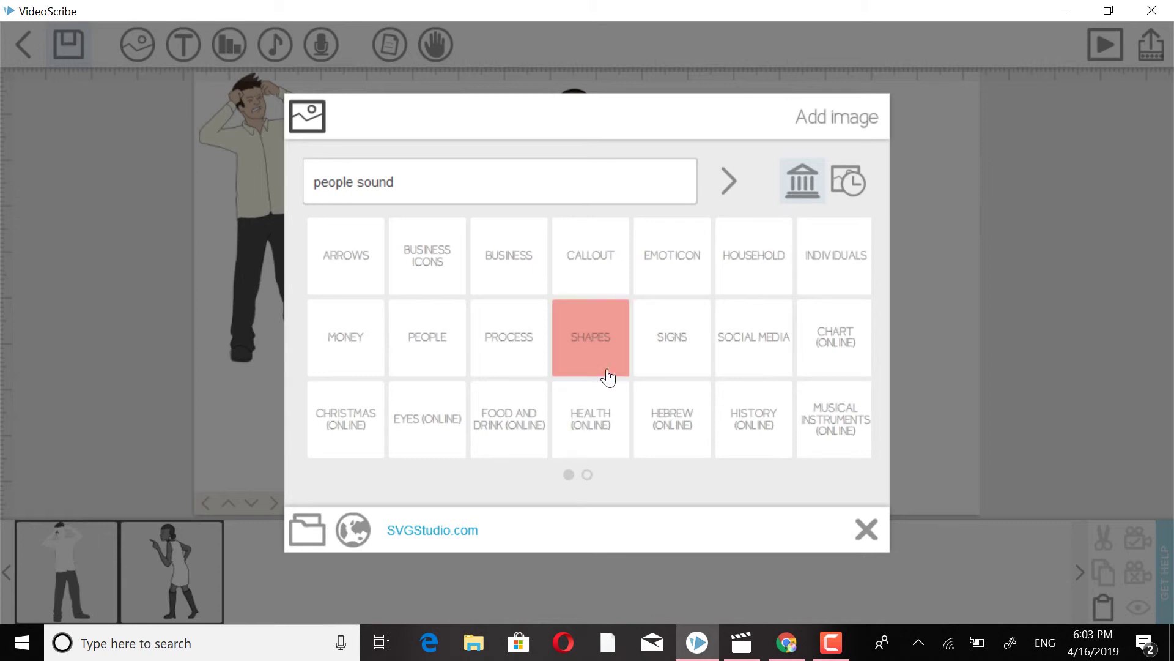
left_click(740, 359)
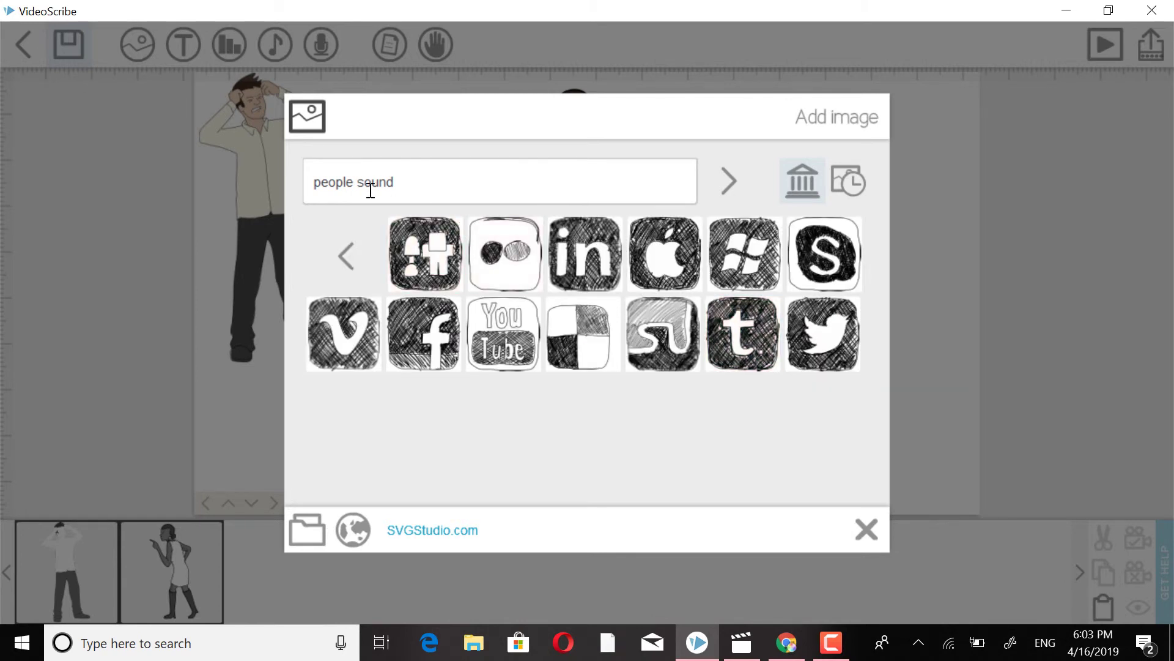
left_click(346, 256)
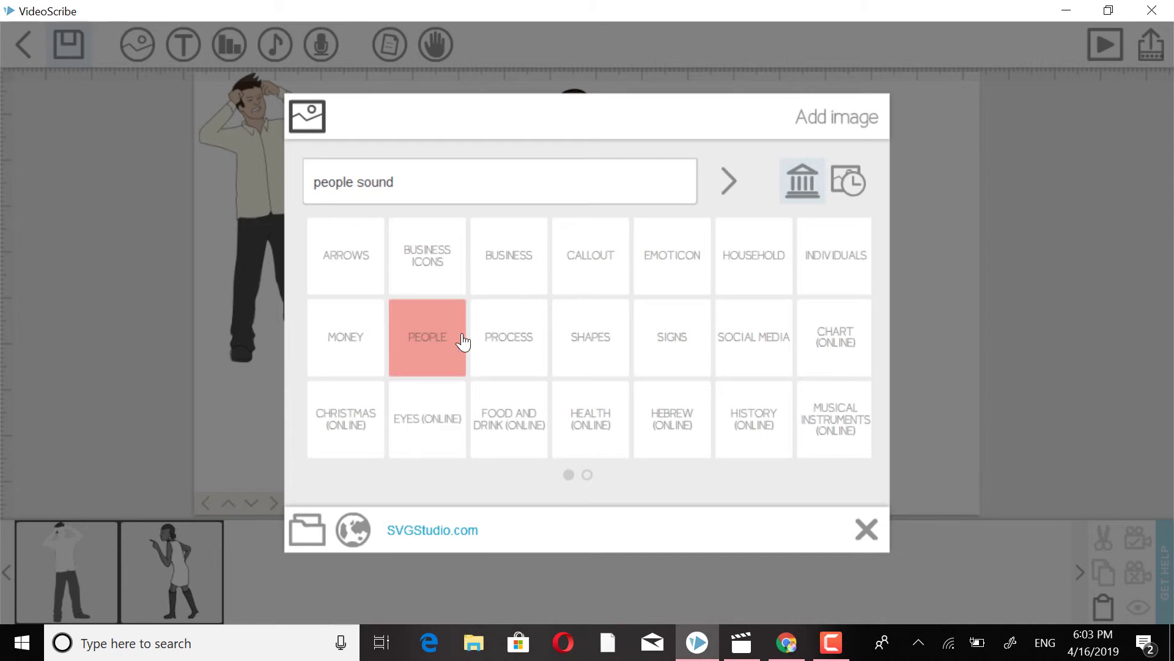
- Look through all pages of the Shapes category and return to the category overview
left_click(612, 356)
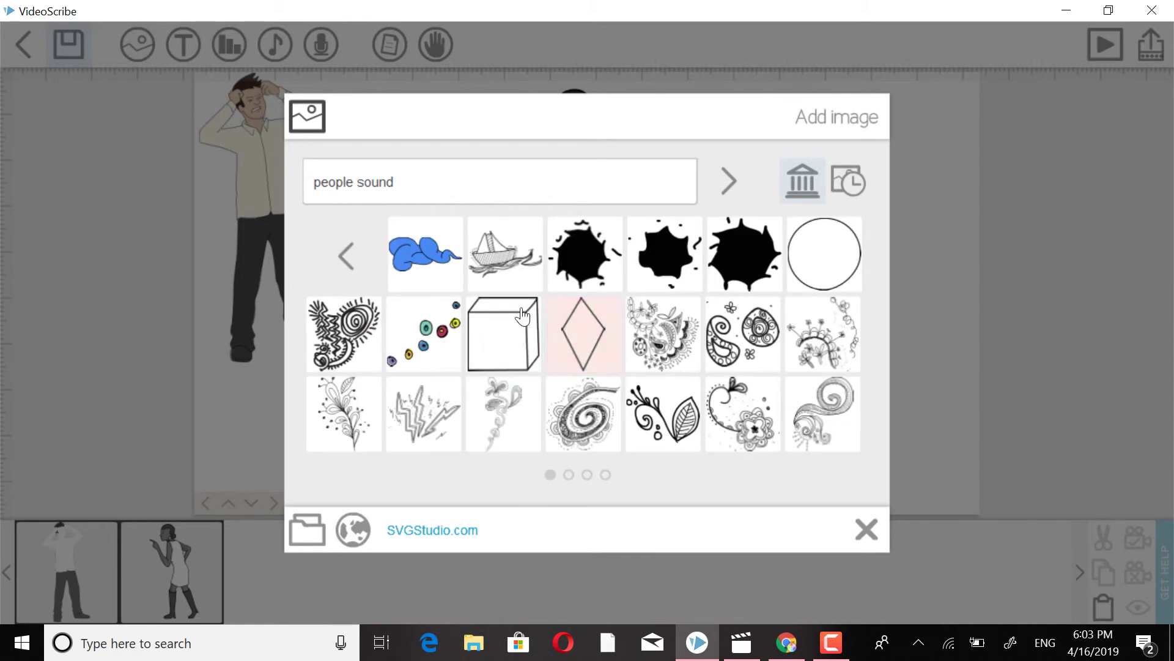
left_click(569, 475)
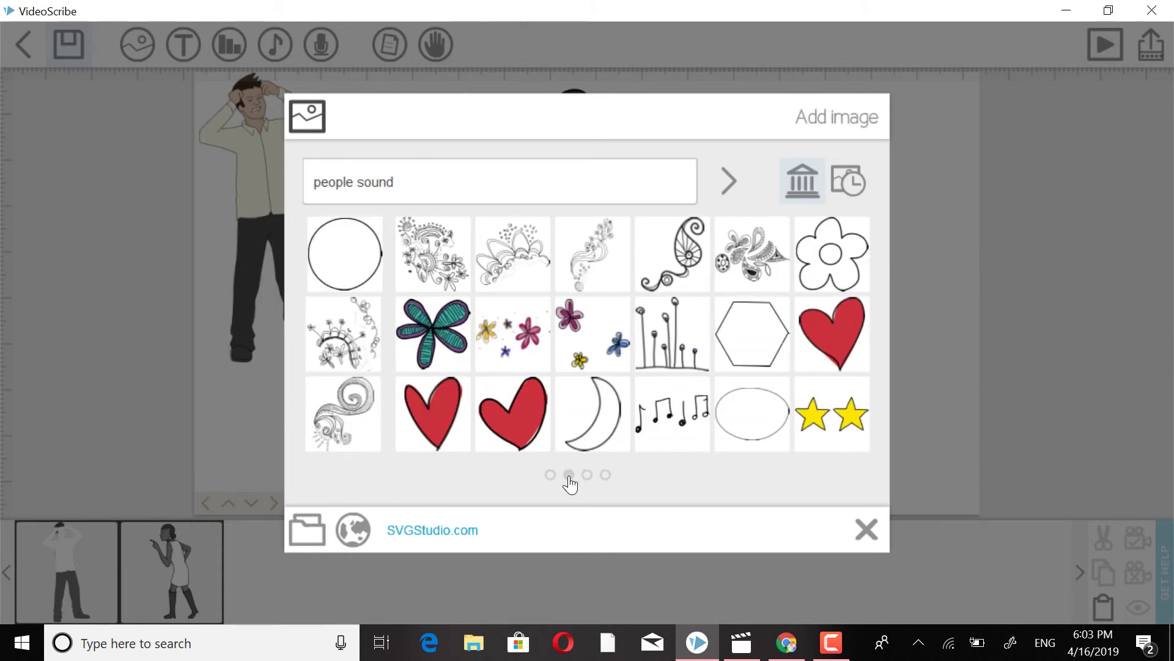
left_click(587, 476)
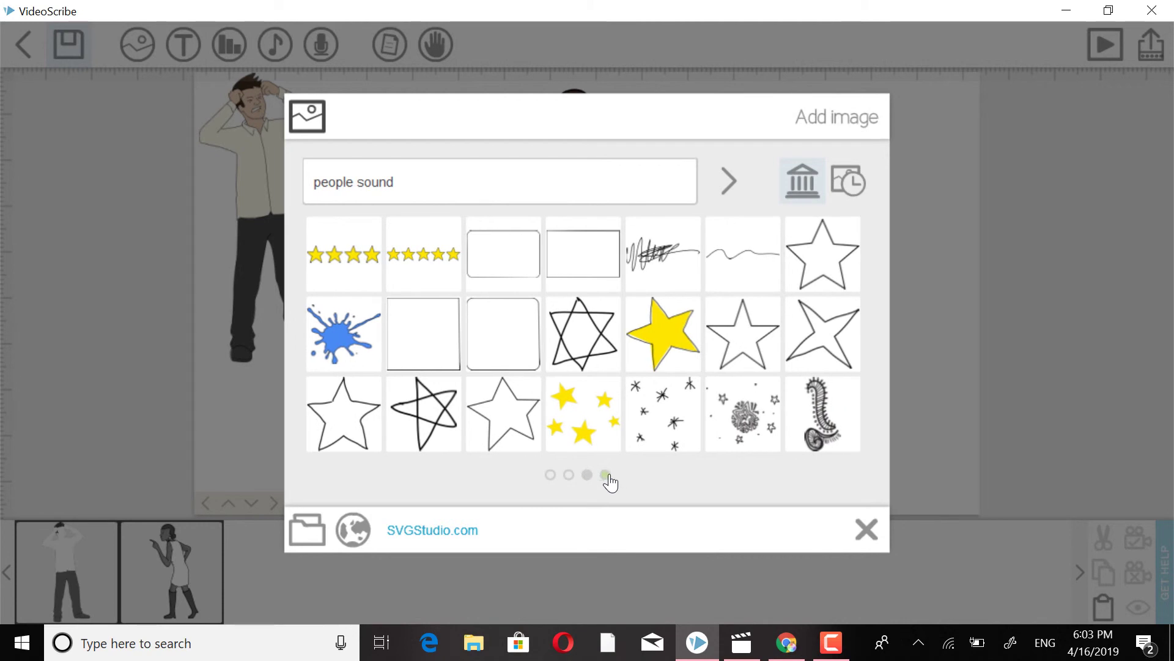
left_click(606, 475)
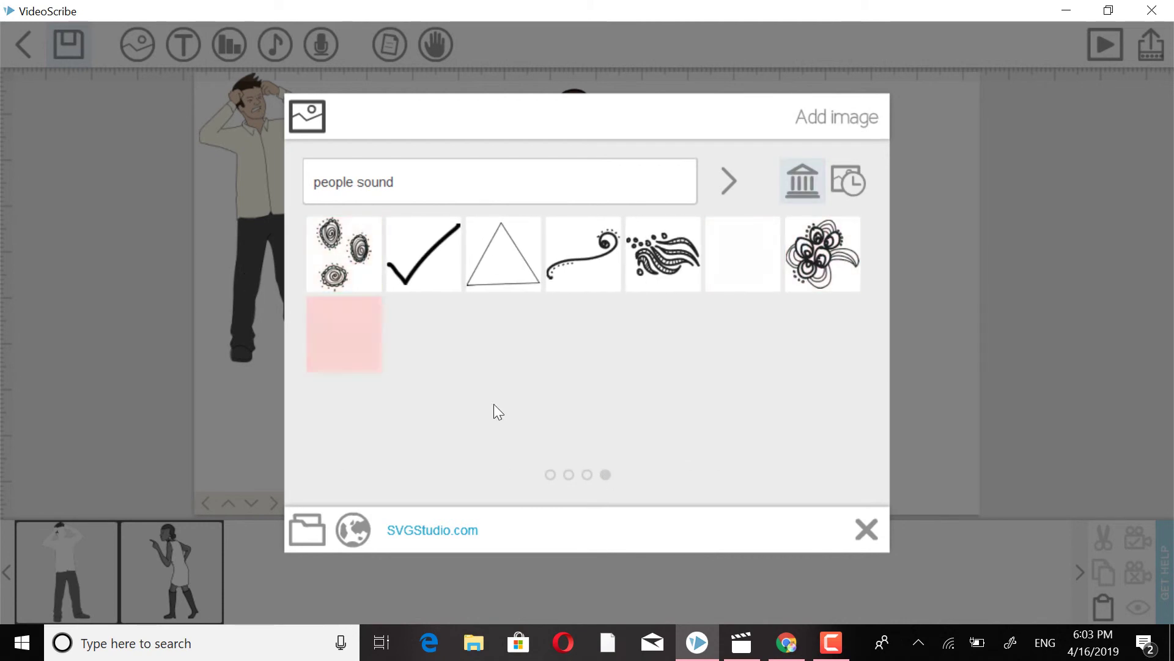
left_click(551, 477)
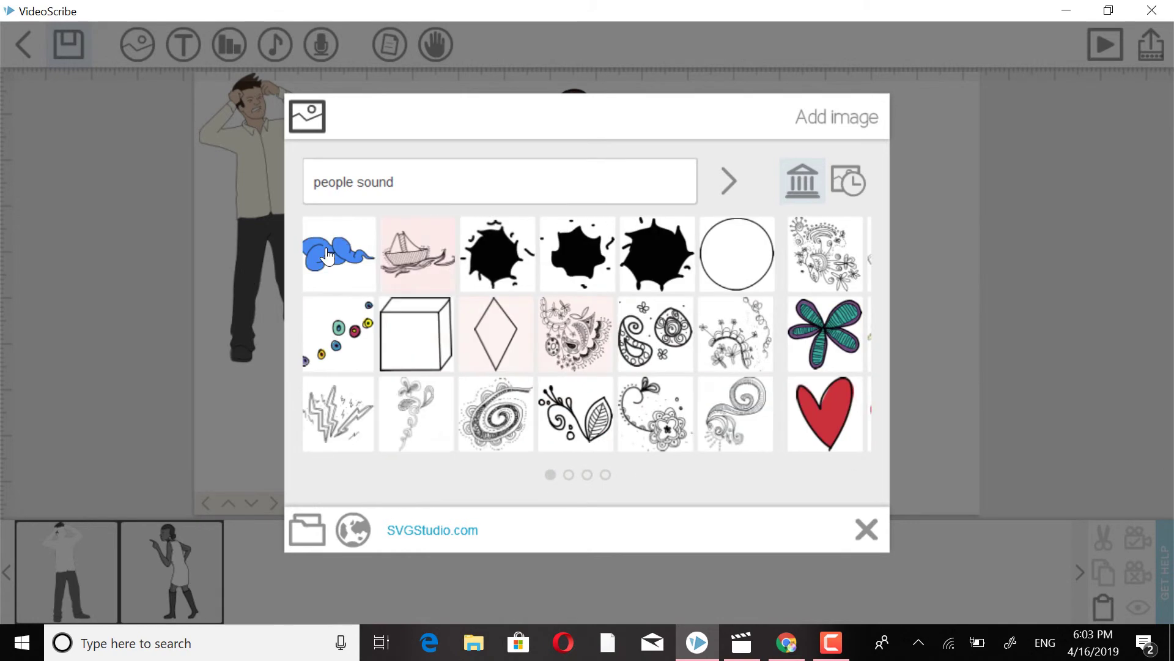
left_click(343, 257)
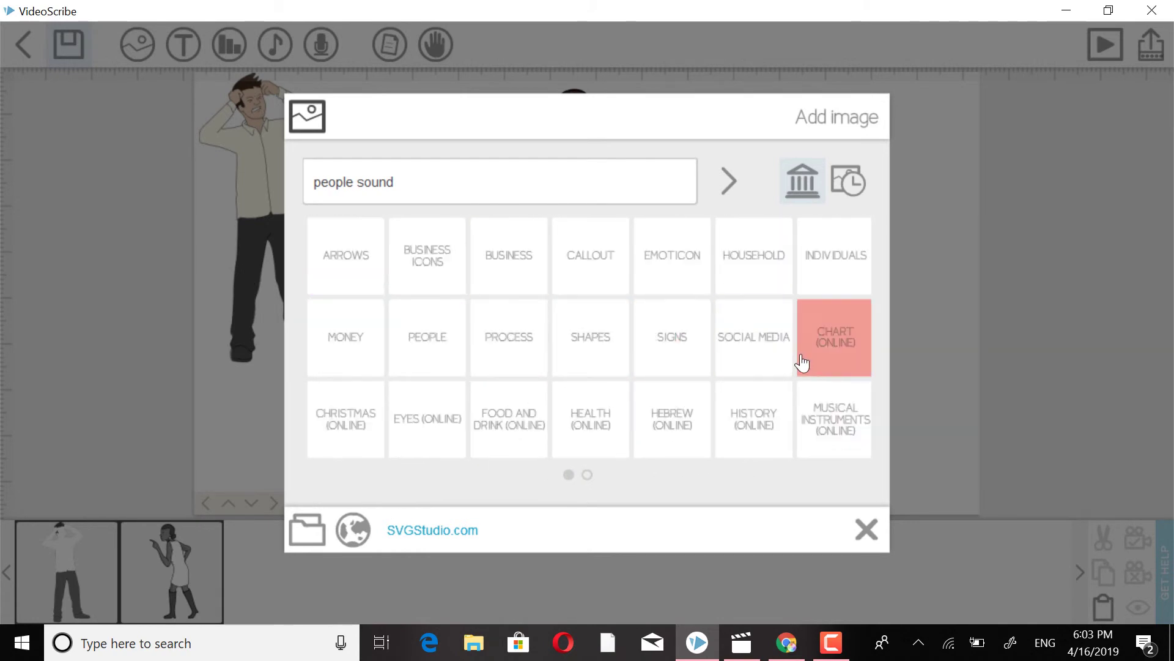
- Look through all pages of the Household category and close the image library without adding an image
left_click(749, 291)
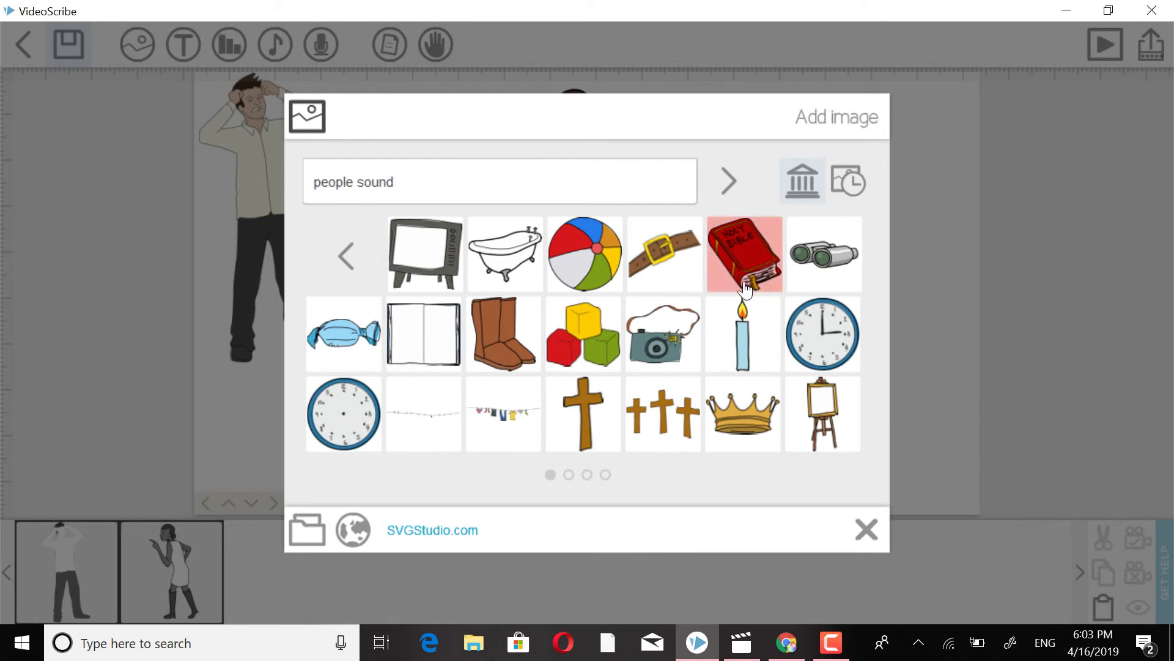
left_click(568, 475)
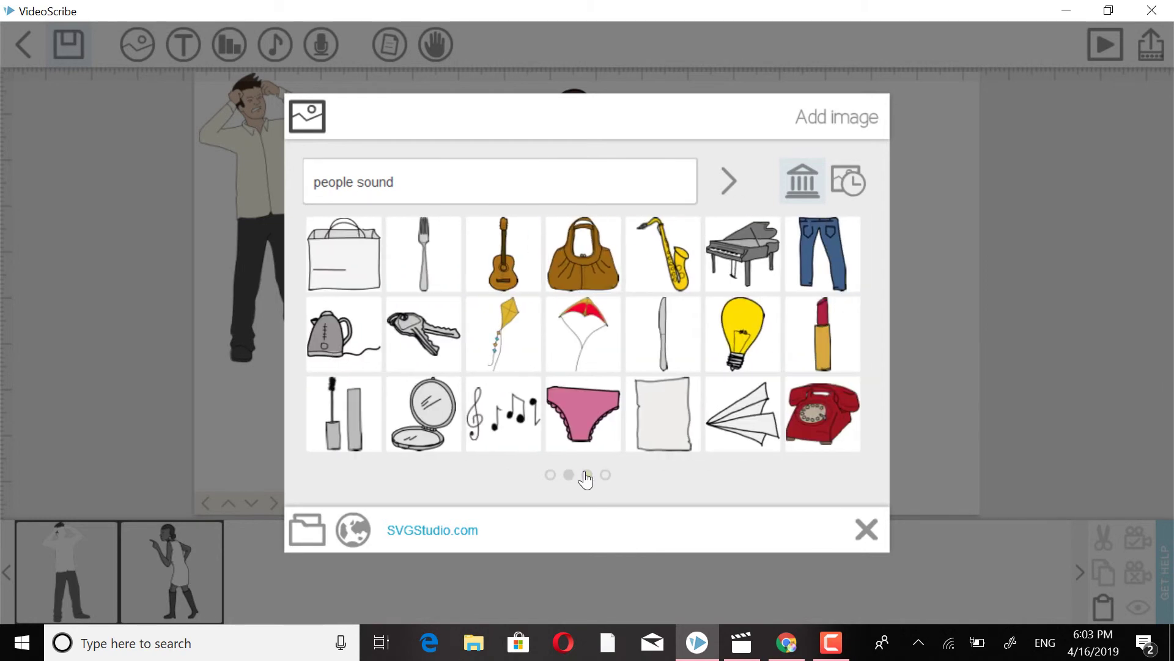
left_click(587, 474)
left_click(605, 475)
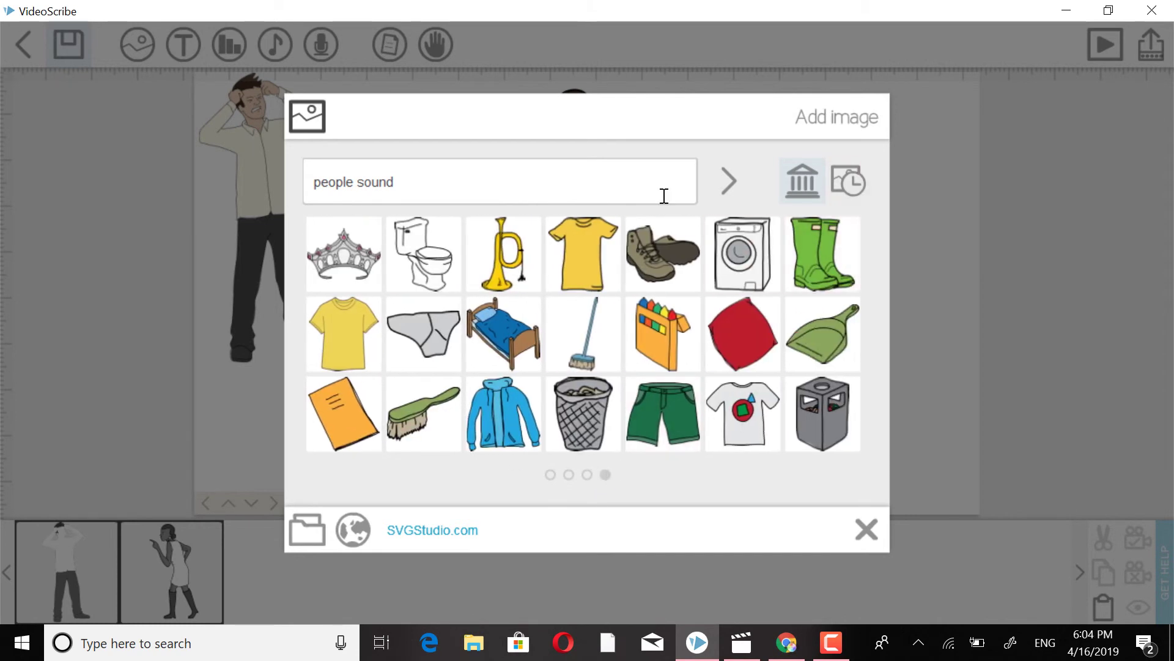
left_click(849, 522)
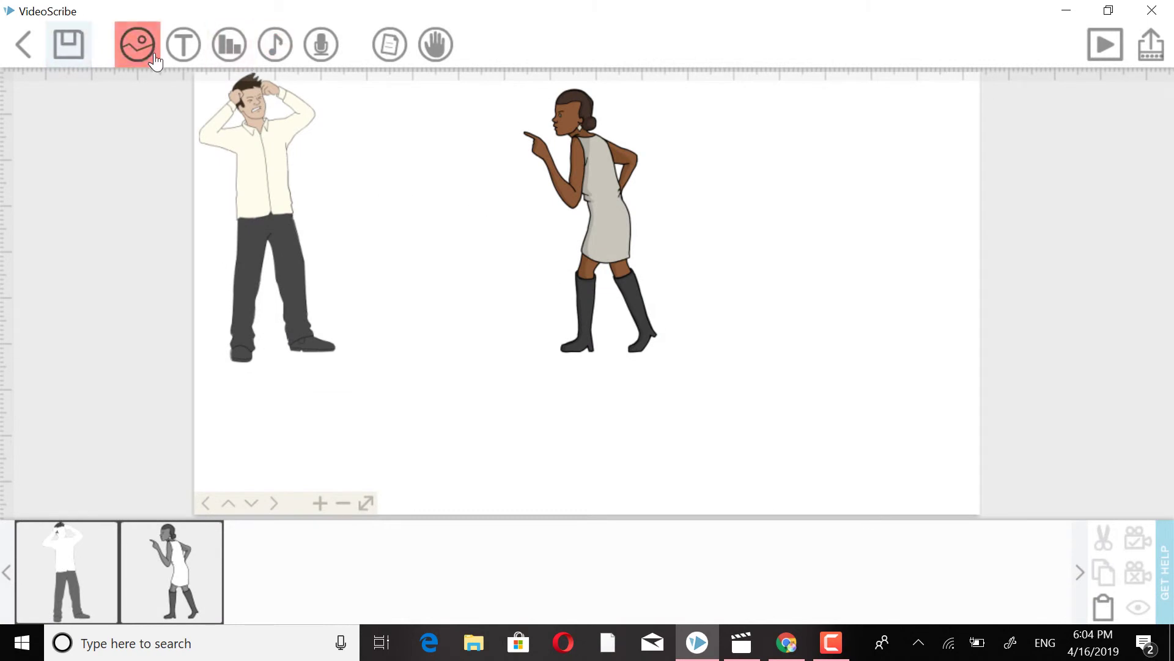
- Start a new text element and set its font to Algerian and its colour to green
left_click(184, 46)
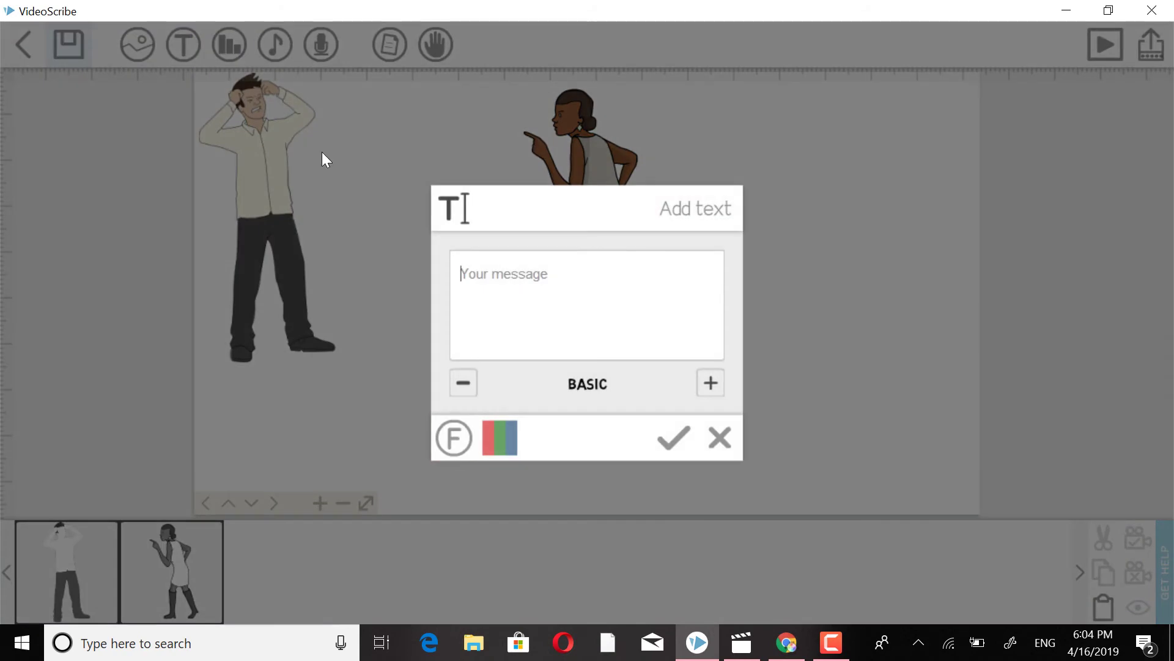
left_click(458, 448)
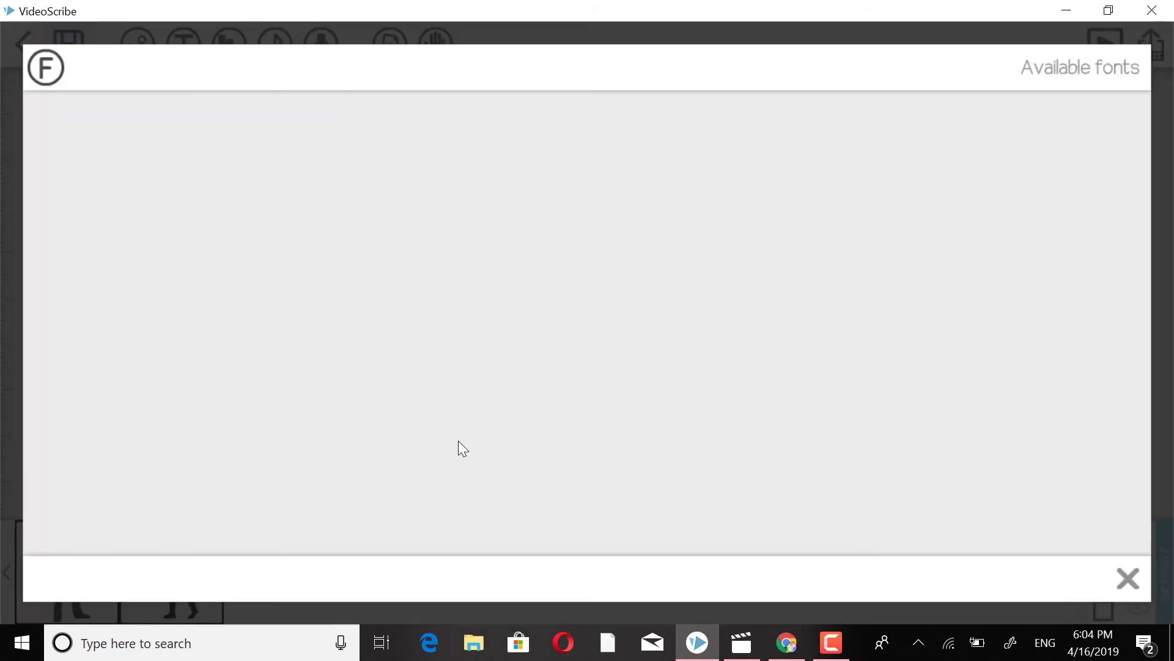
left_click(98, 191)
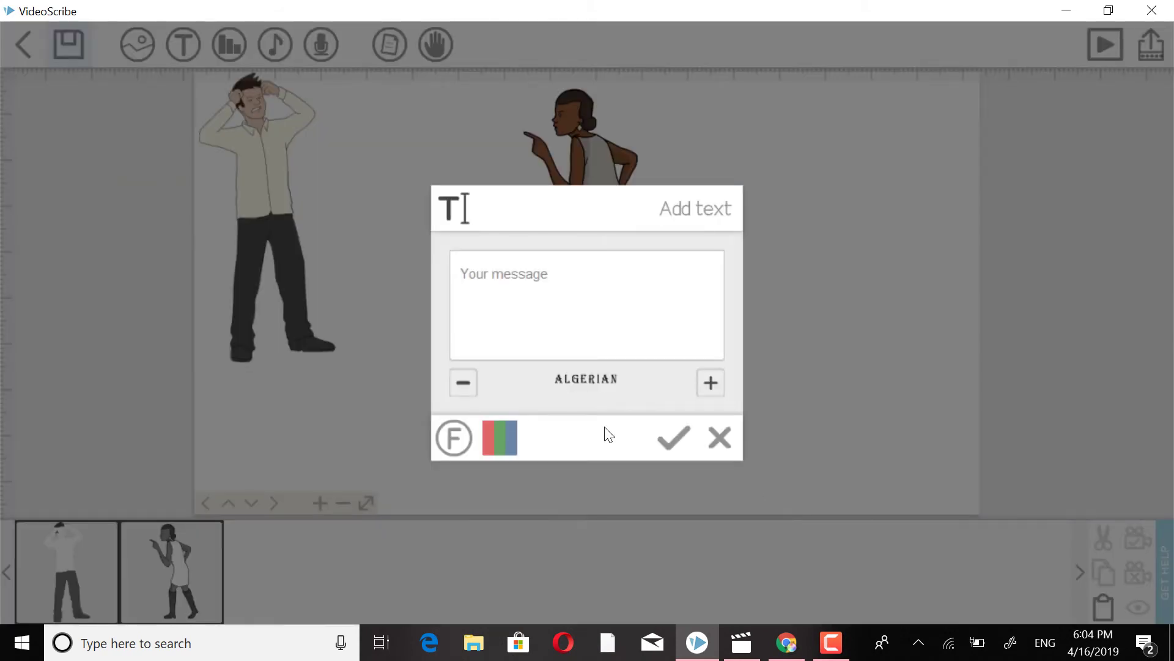
left_click(495, 435)
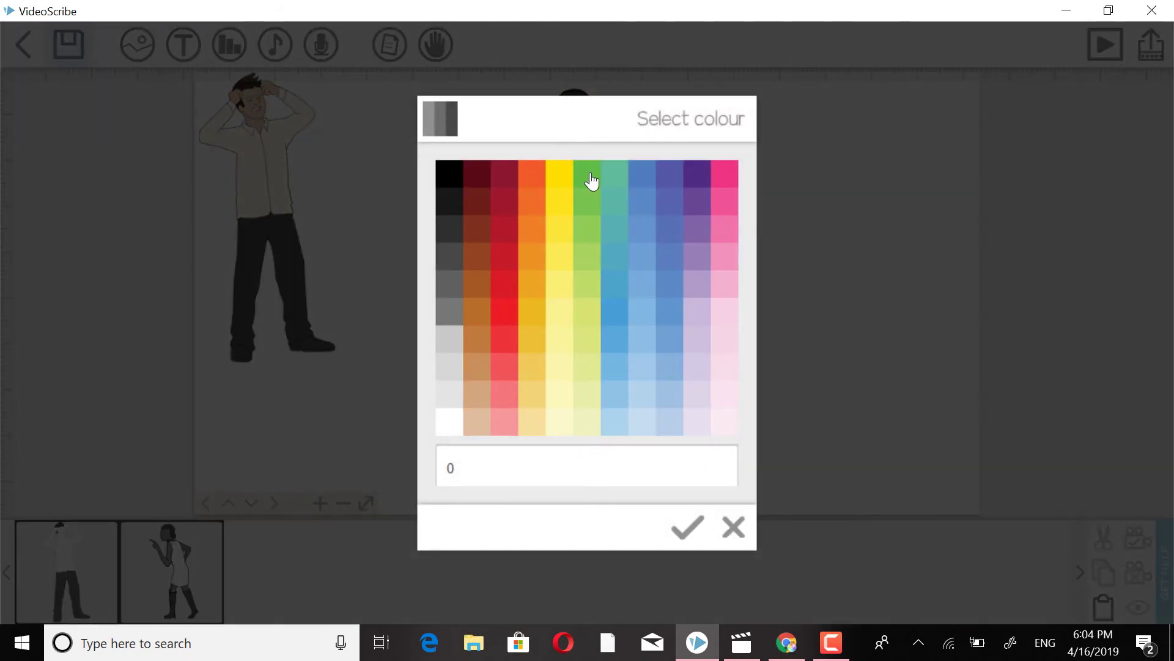
left_click(688, 526)
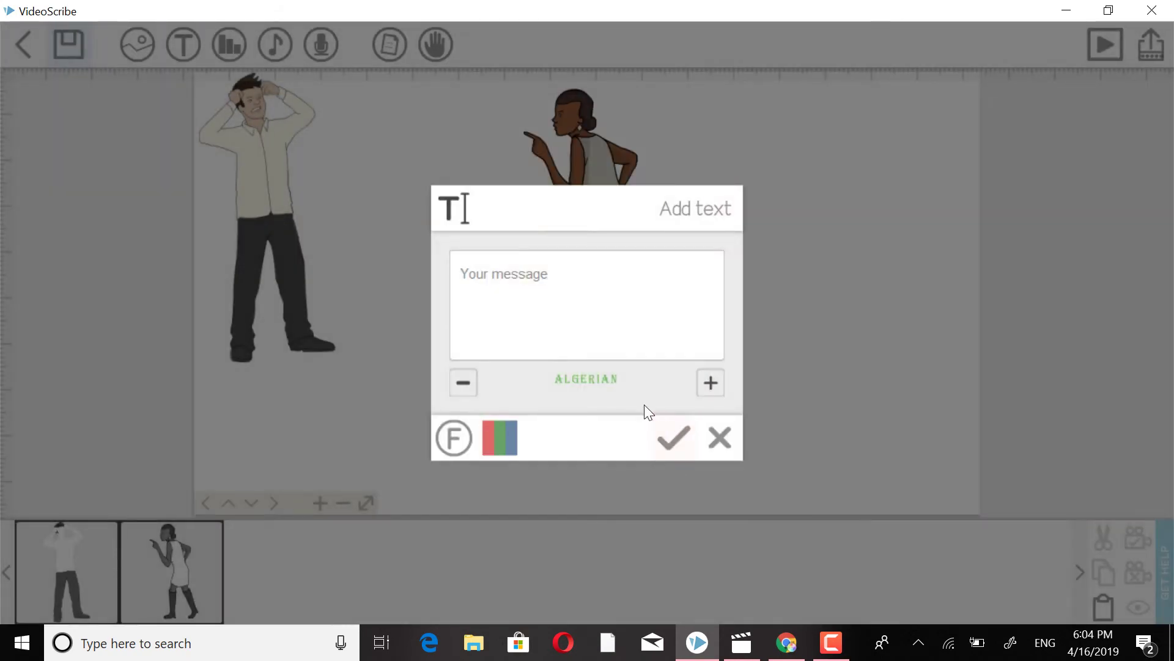
- Enter the two-line message "my name is" plus the man's first name and "and your name", and add it to the canvas
left_click(559, 280)
type("my")
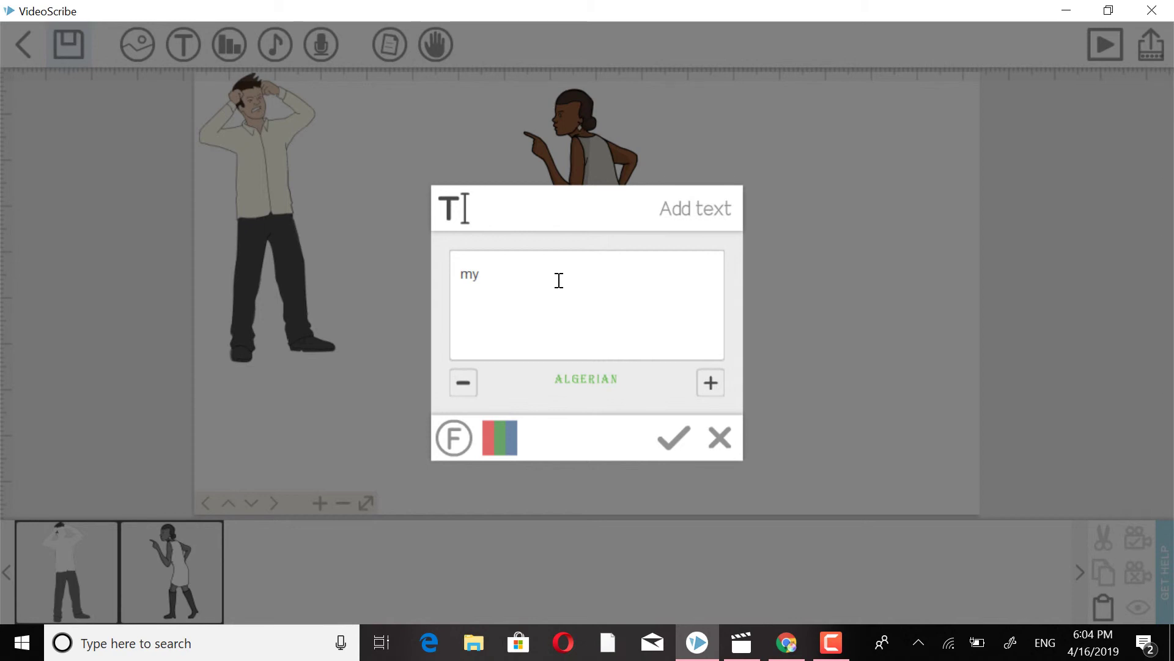
type("name is kamra")
type("nd y")
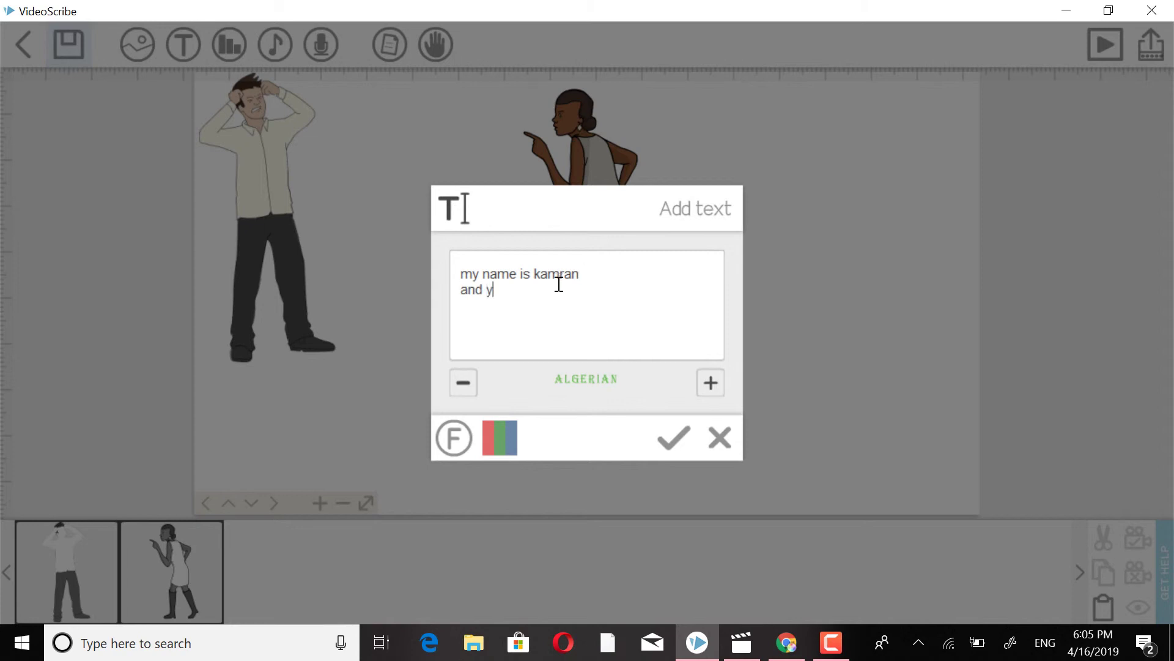
type("our name")
left_click(671, 427)
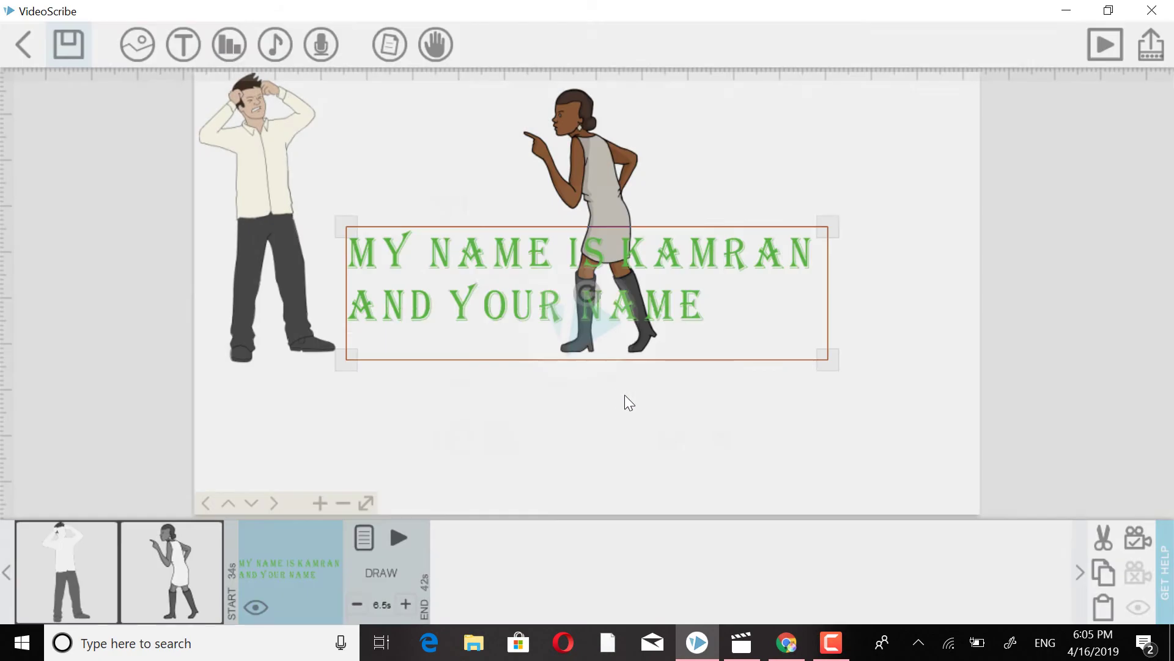
- Shrink the green introduction text and place it beside the man's head, between the two figures
left_click_drag(829, 358, 707, 341)
left_click_drag(652, 303, 485, 208)
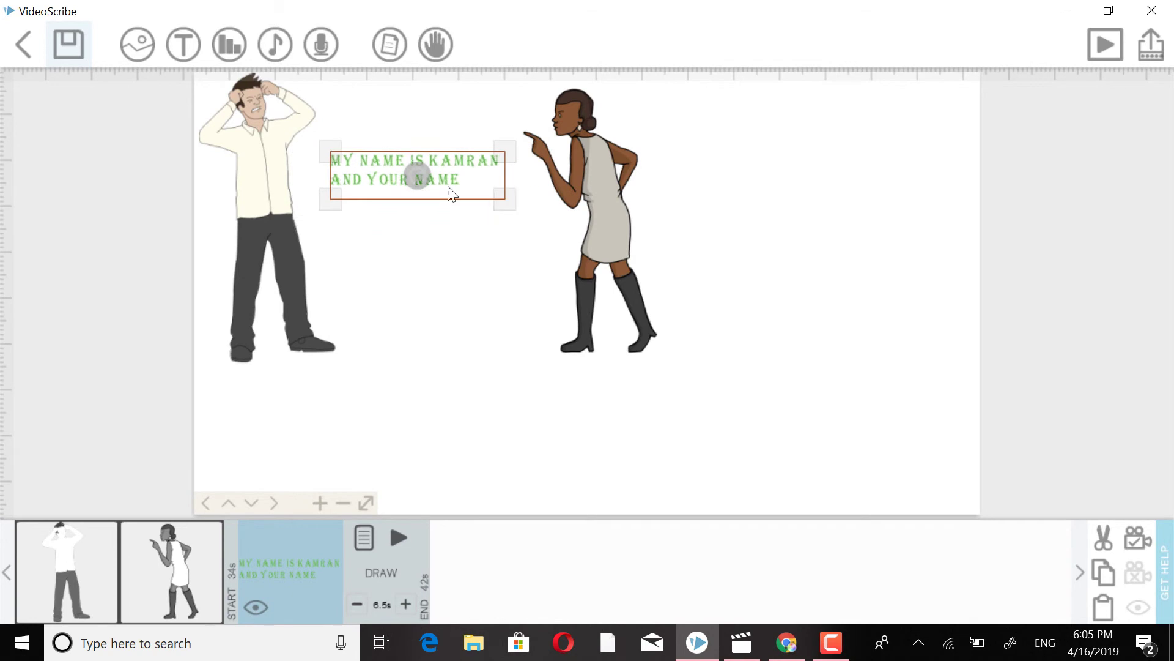
left_click_drag(383, 169, 354, 142)
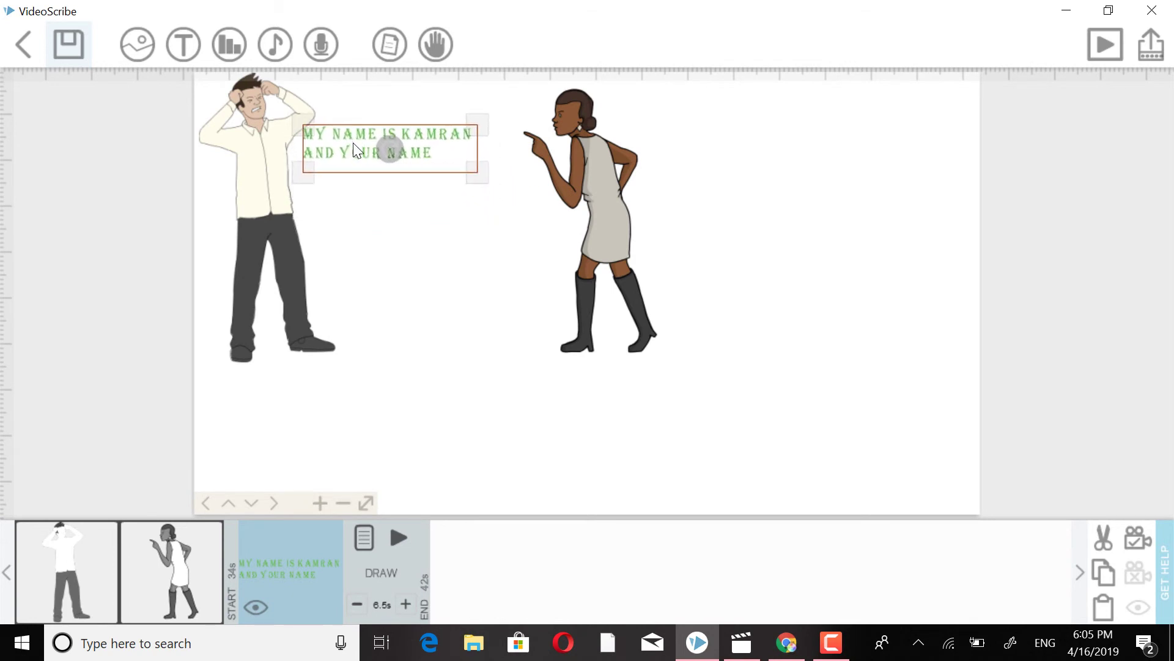
left_click(432, 230)
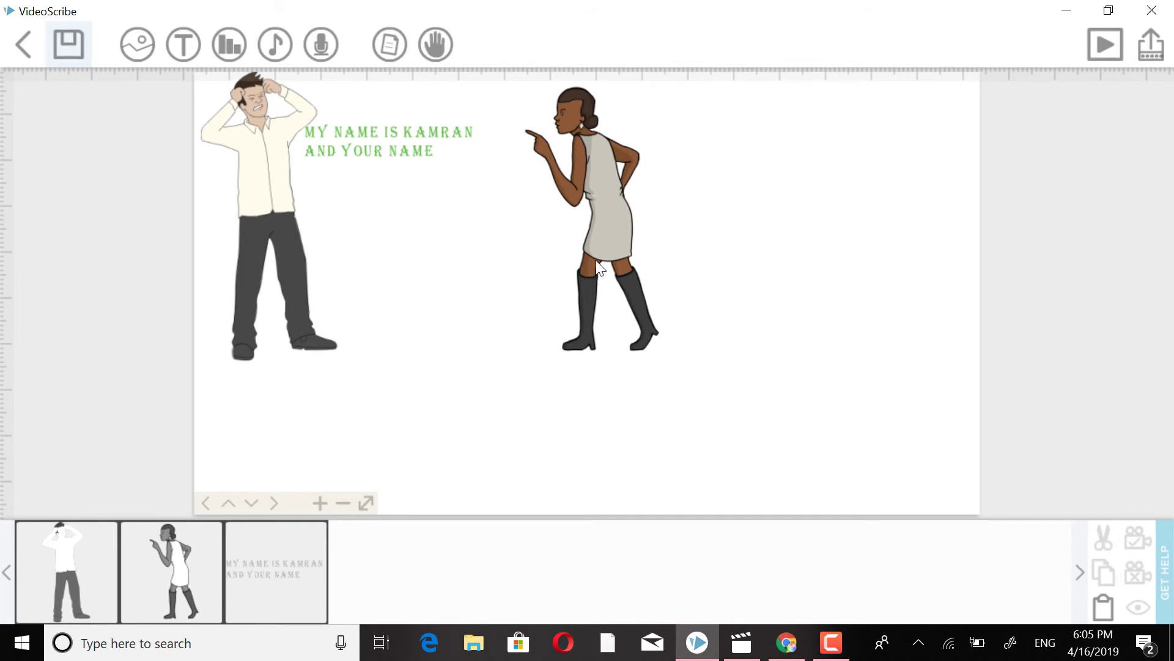
- Add a black Algerian text reading "my name is" followed by the woman's first name
left_click(183, 46)
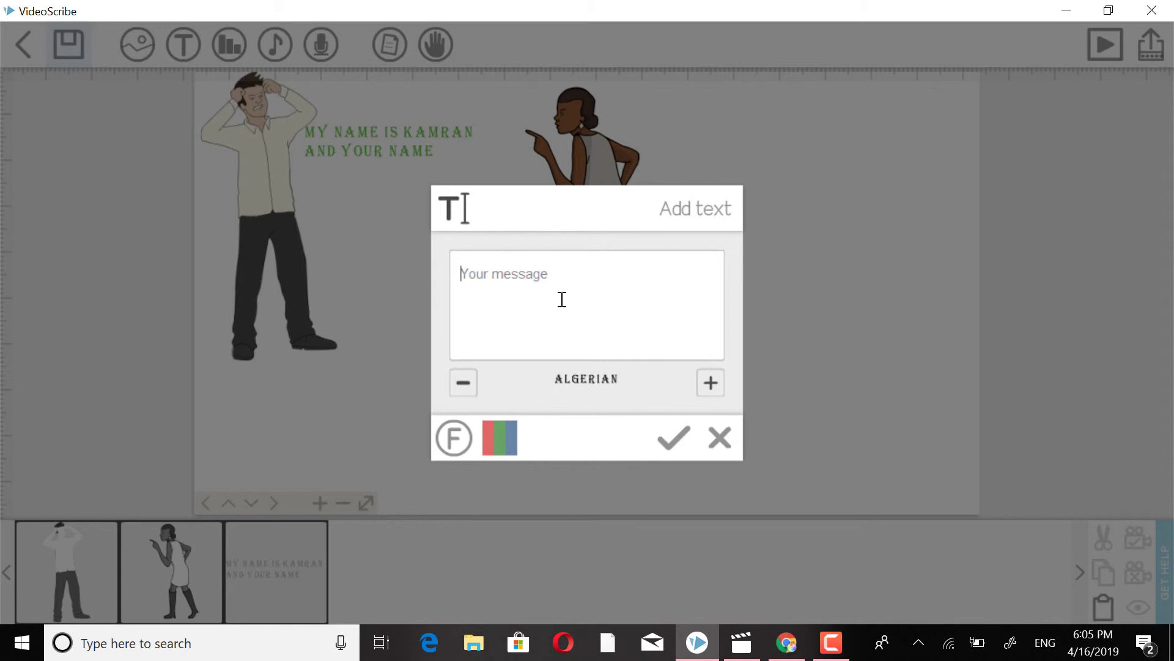
type("my name is")
key("BackSpace")
type("asqa")
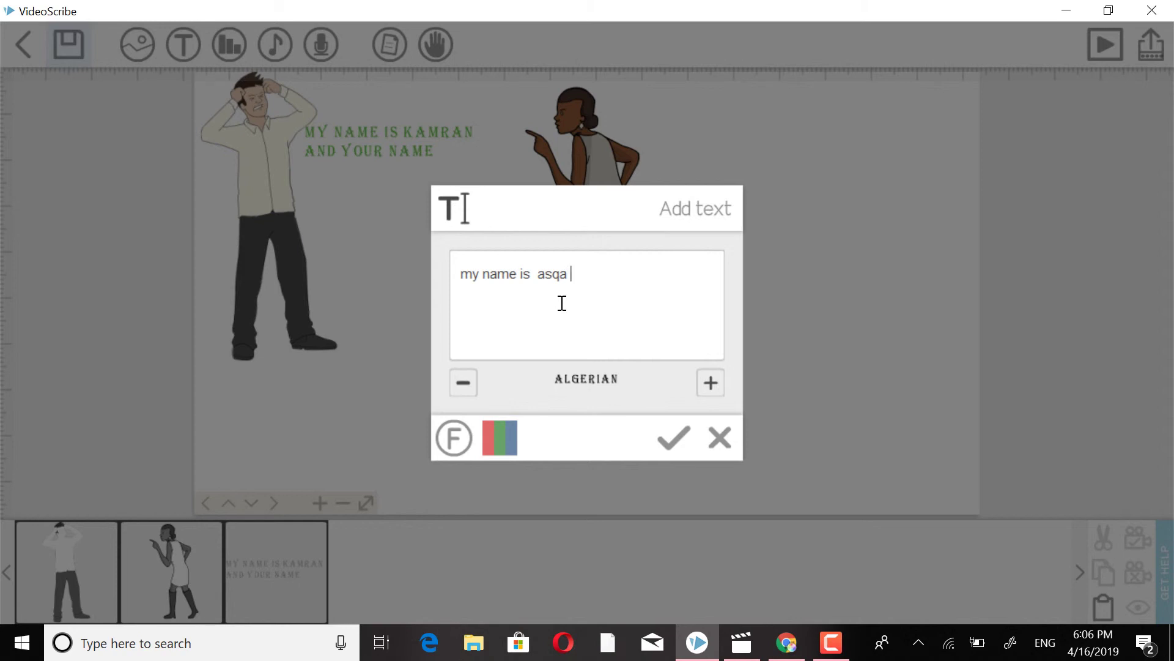
left_click(671, 439)
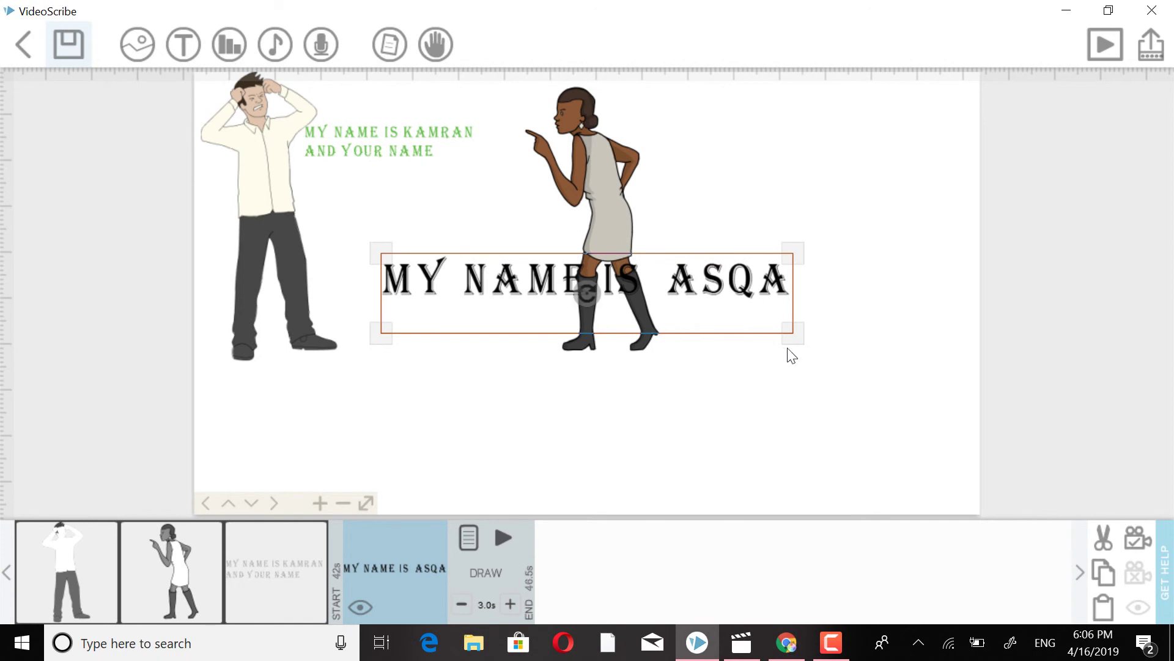
- Shrink the woman's introduction text and place it below the green text, reaching up to her arm
left_click_drag(794, 335, 714, 324)
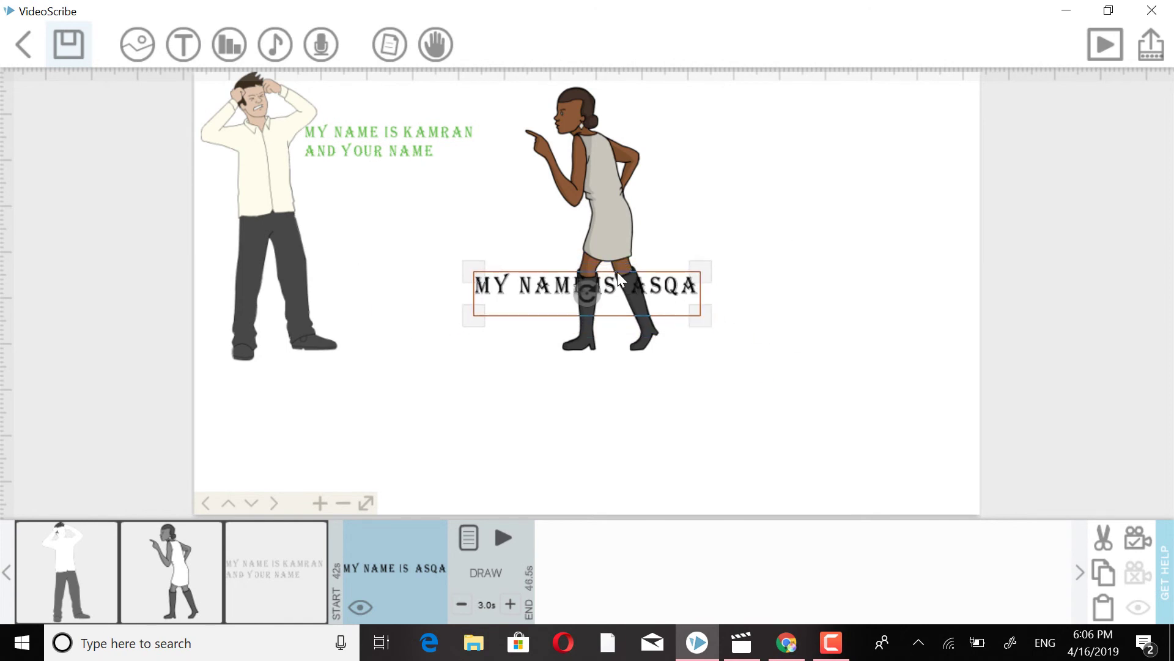
left_click_drag(606, 274, 491, 199)
left_click(480, 268)
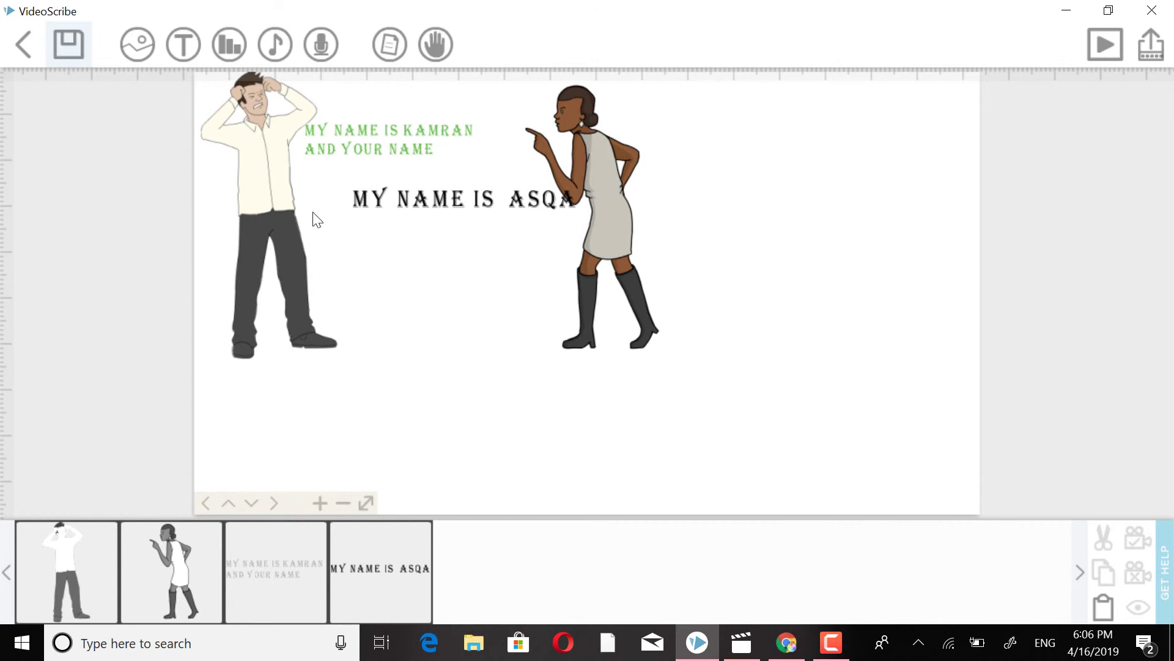
- Add a black Algerian text with "hello mam" on the first line and "i am a said" on the second
left_click(182, 44)
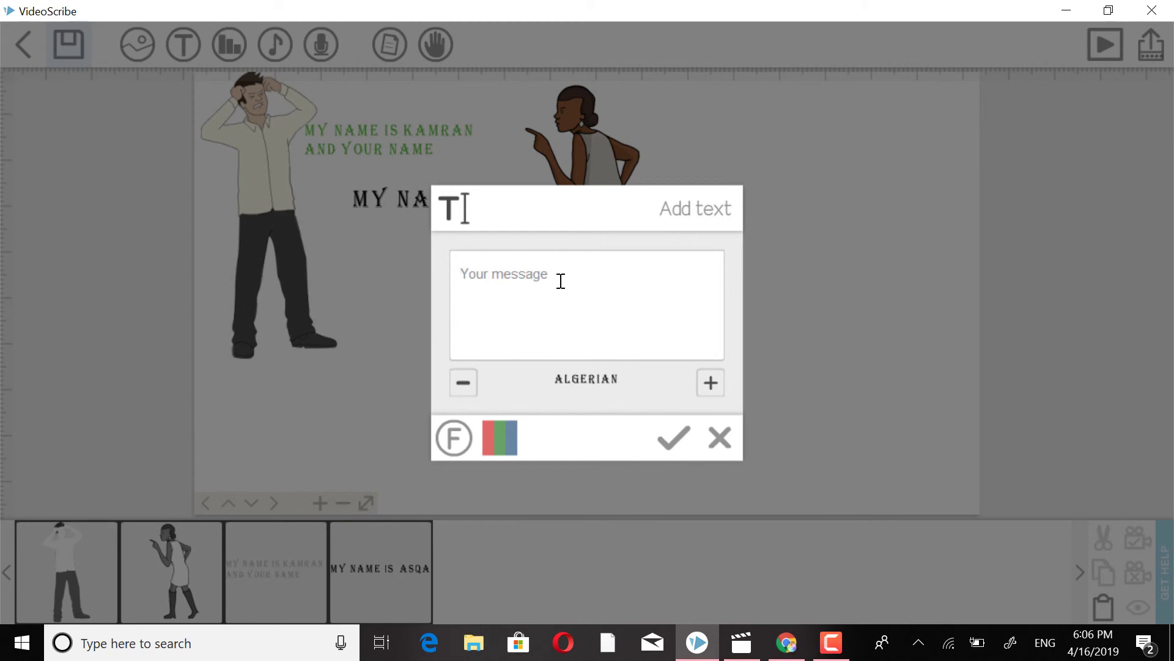
type("hello mam")
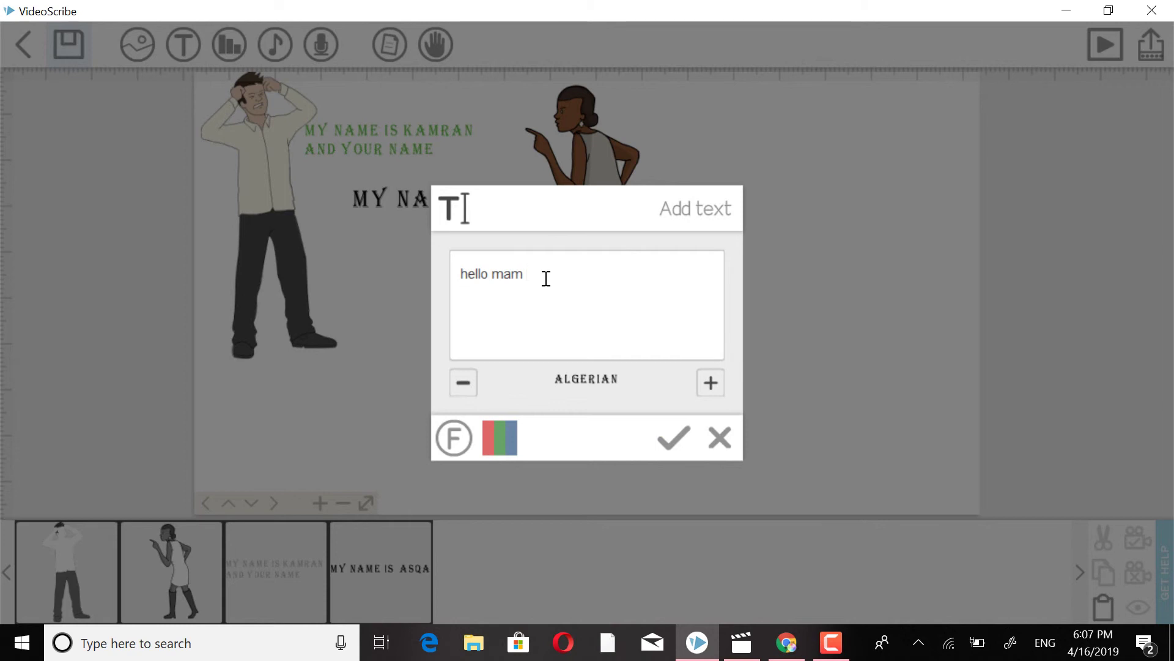
key("BackSpace")
type("am")
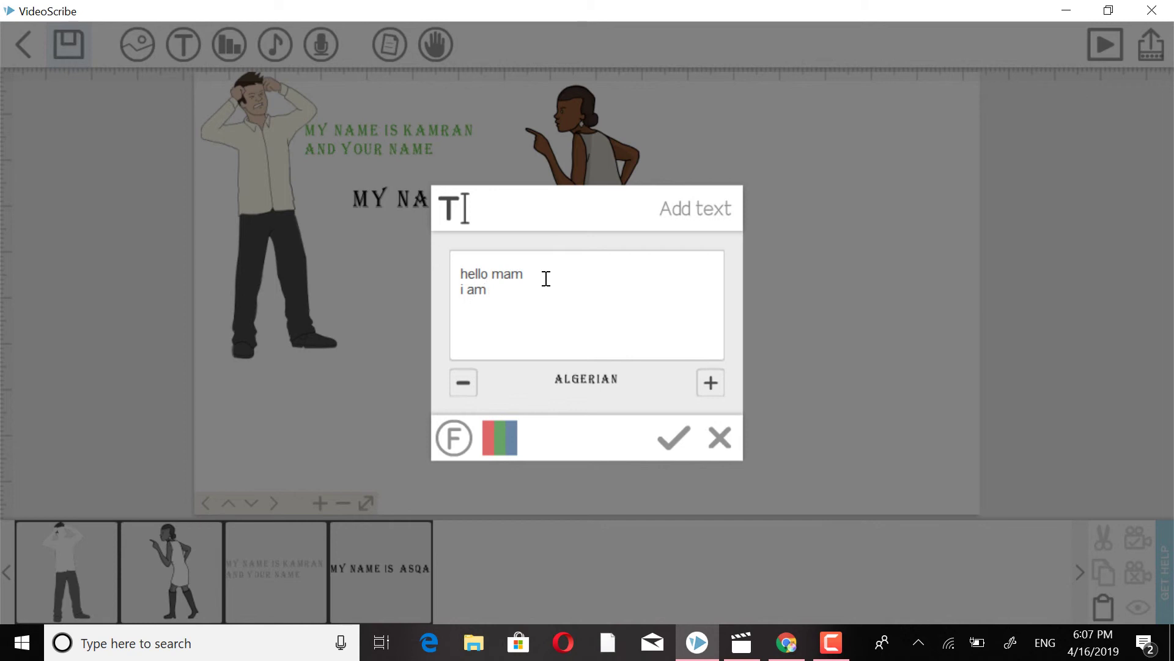
type(" a said")
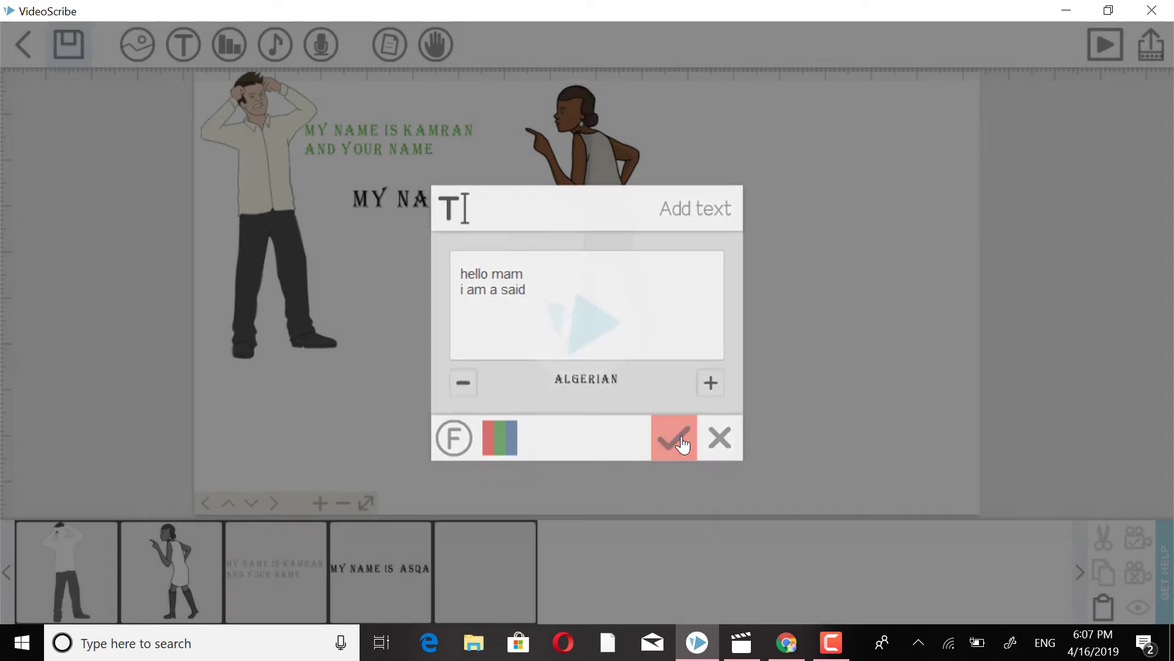
left_click(674, 438)
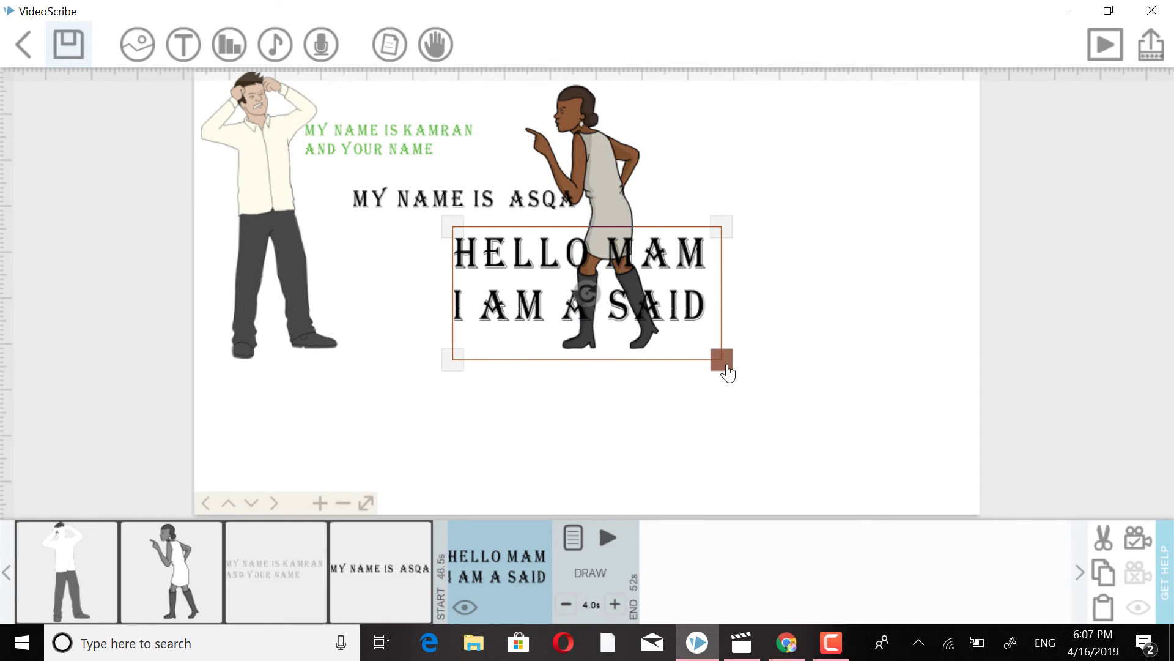
- Shrink the "hello mam" text, tilt it slightly and place it beside the man's legs, below the woman's introduction text
left_click_drag(722, 361, 635, 343)
left_click_drag(557, 317, 455, 292)
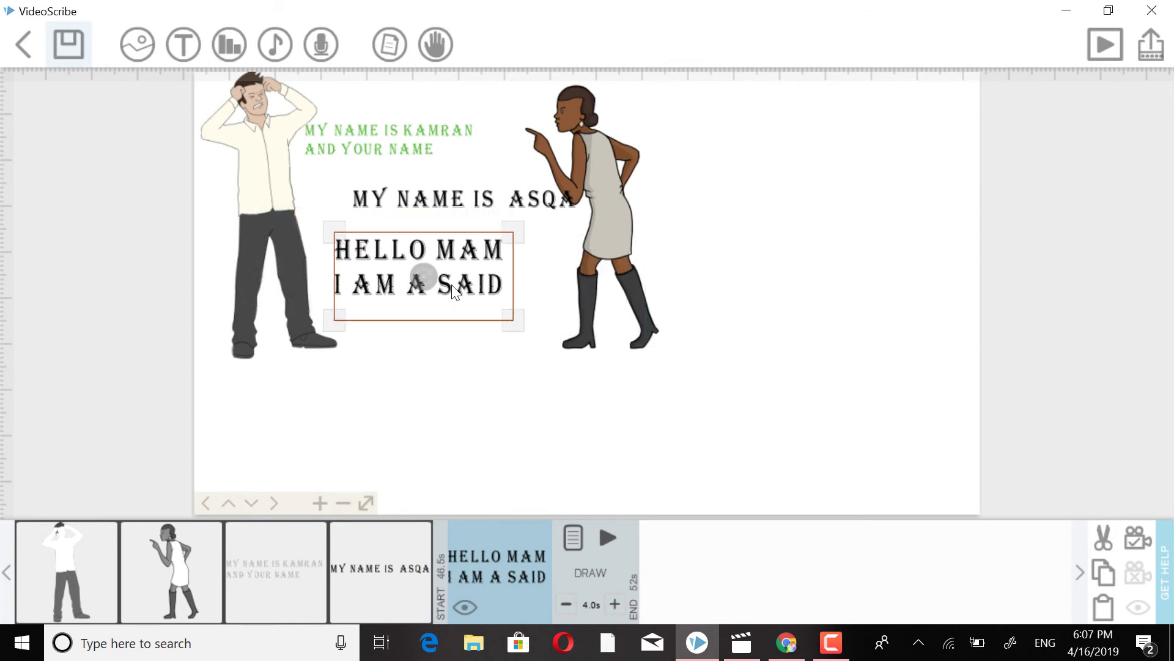
left_click_drag(527, 329, 509, 324)
mouse_move(428, 278)
left_mouse_down()
mouse_move(399, 278)
mouse_move(401, 292)
mouse_move(346, 256)
mouse_move(389, 232)
mouse_move(416, 264)
left_mouse_up()
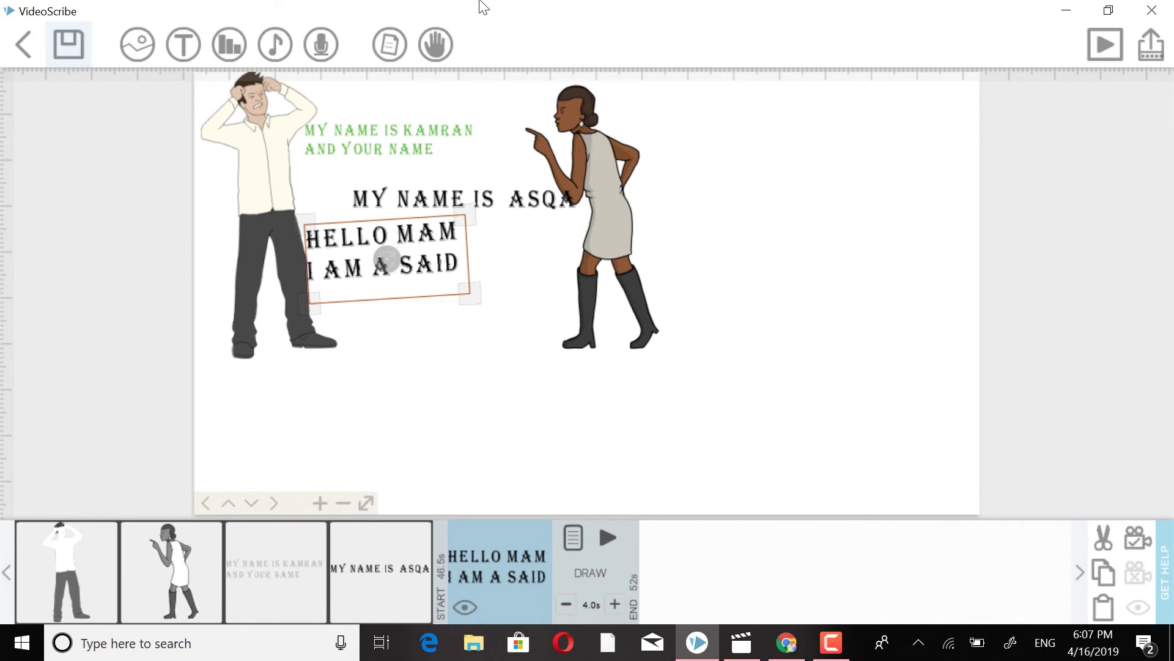
- Add a black Algerian text reading "butt your are said why?"
left_click(183, 44)
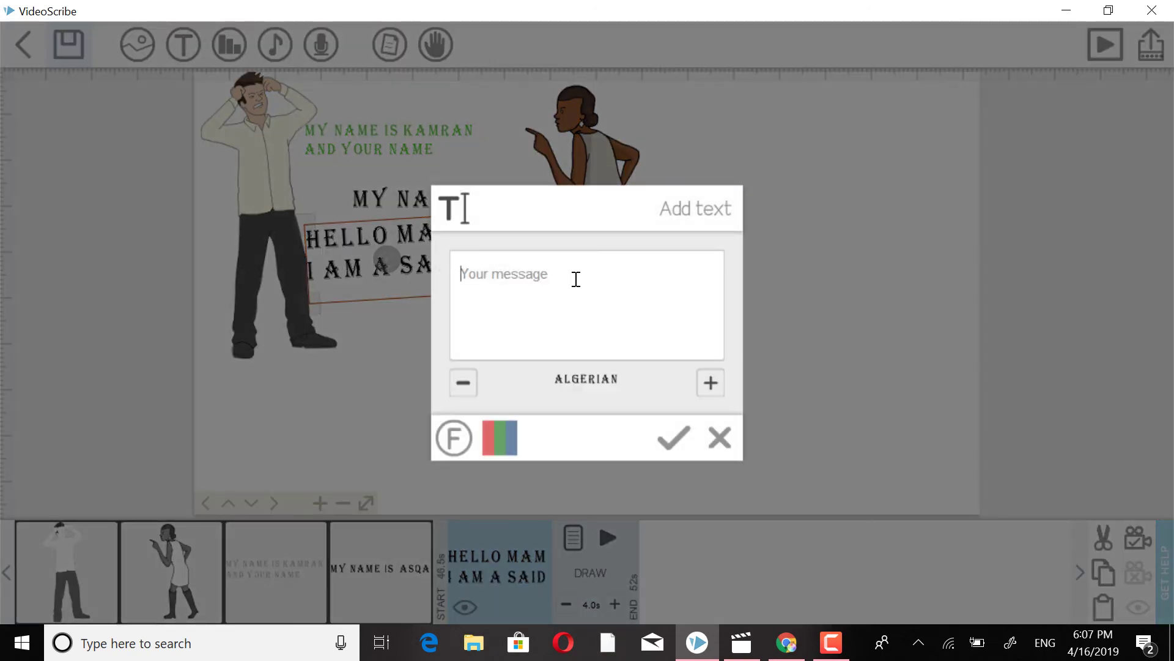
type("bu")
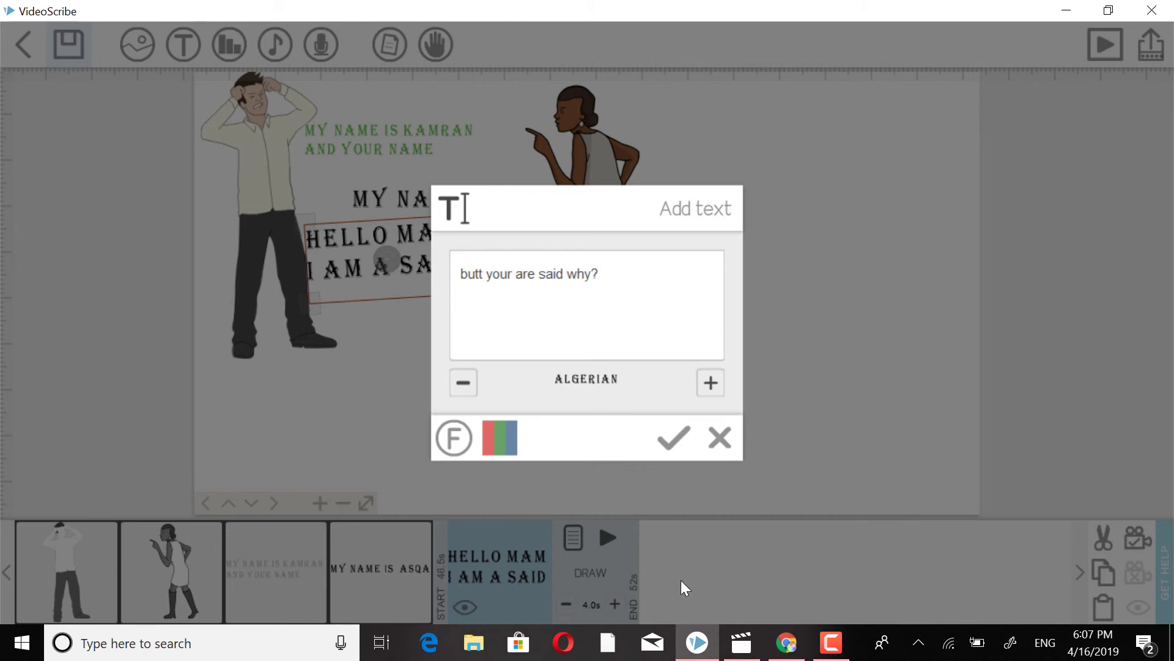
left_click(675, 441)
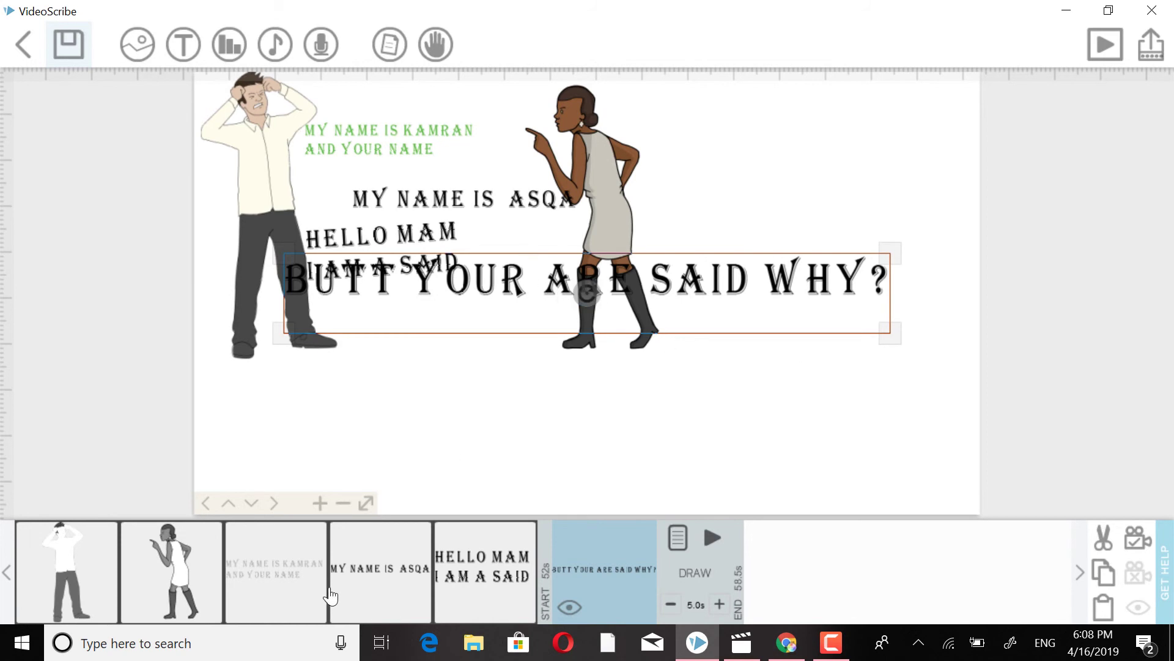
- Edit the "butt your are said why?" text so that "are said why?" starts on a second line
left_click(677, 539)
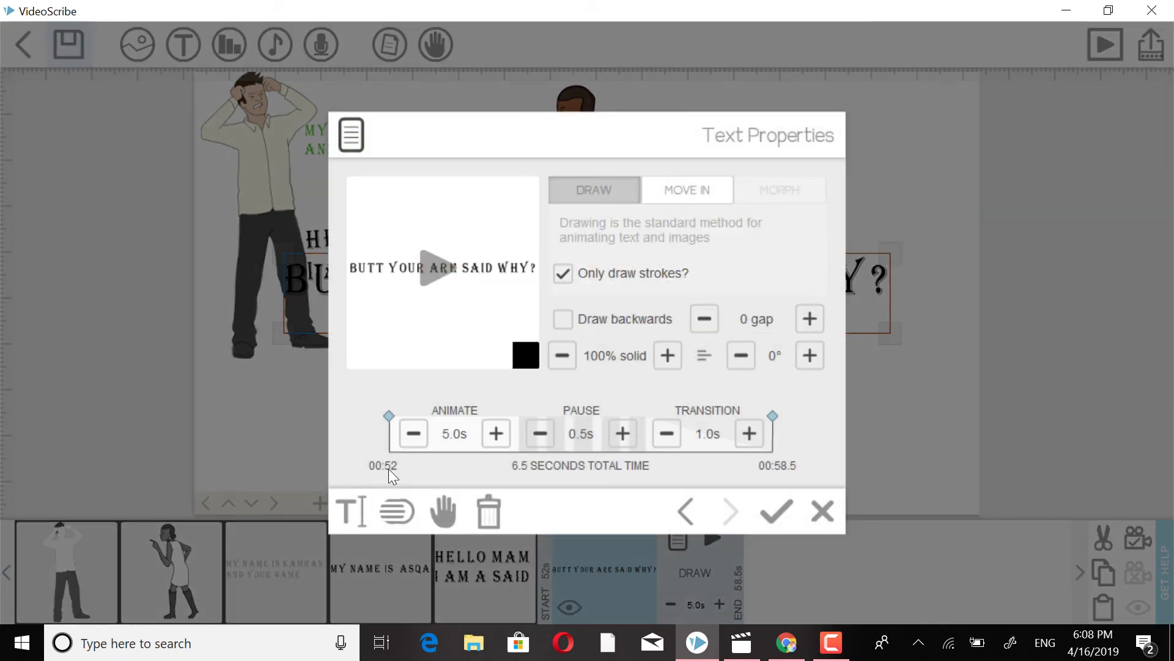
left_click(350, 511)
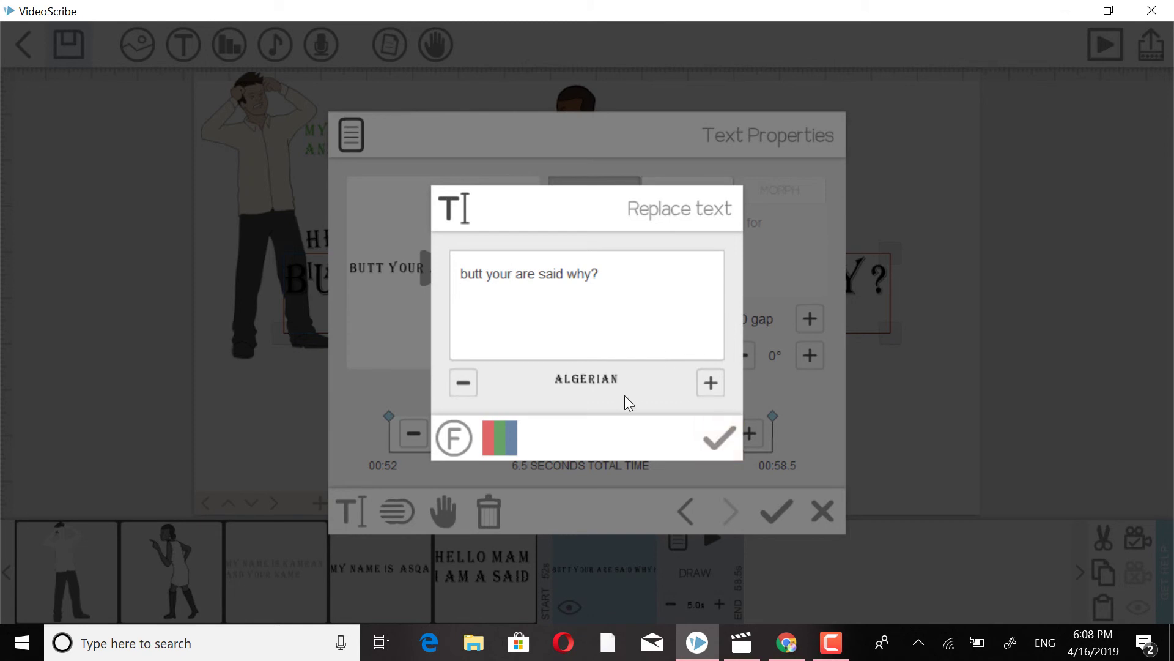
key("Return")
left_click(728, 434)
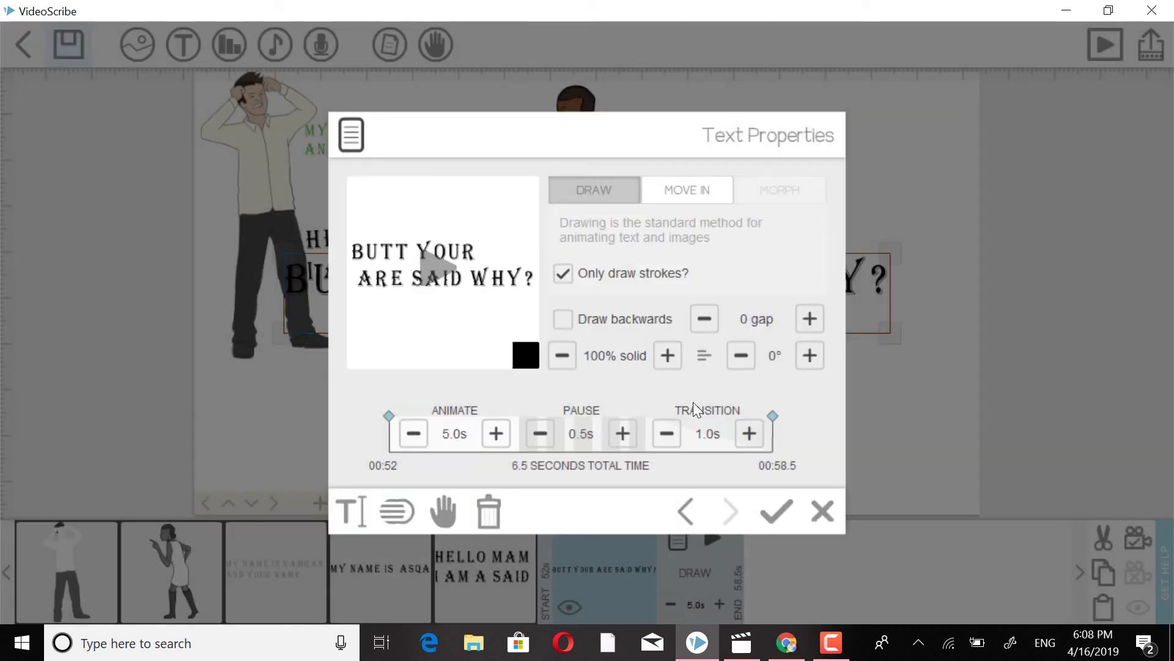
left_click(776, 511)
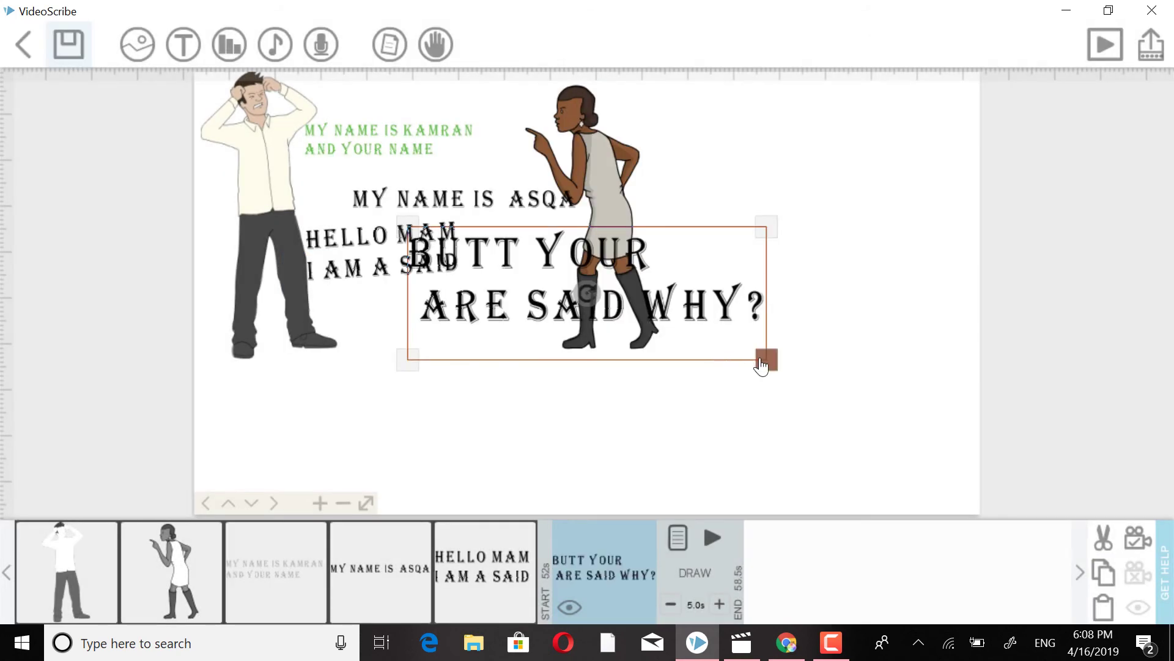
- Shrink the two-line "butt your are said why?" text and move it beside the woman's legs, below the "hello mam" text
left_click_drag(761, 362, 625, 300)
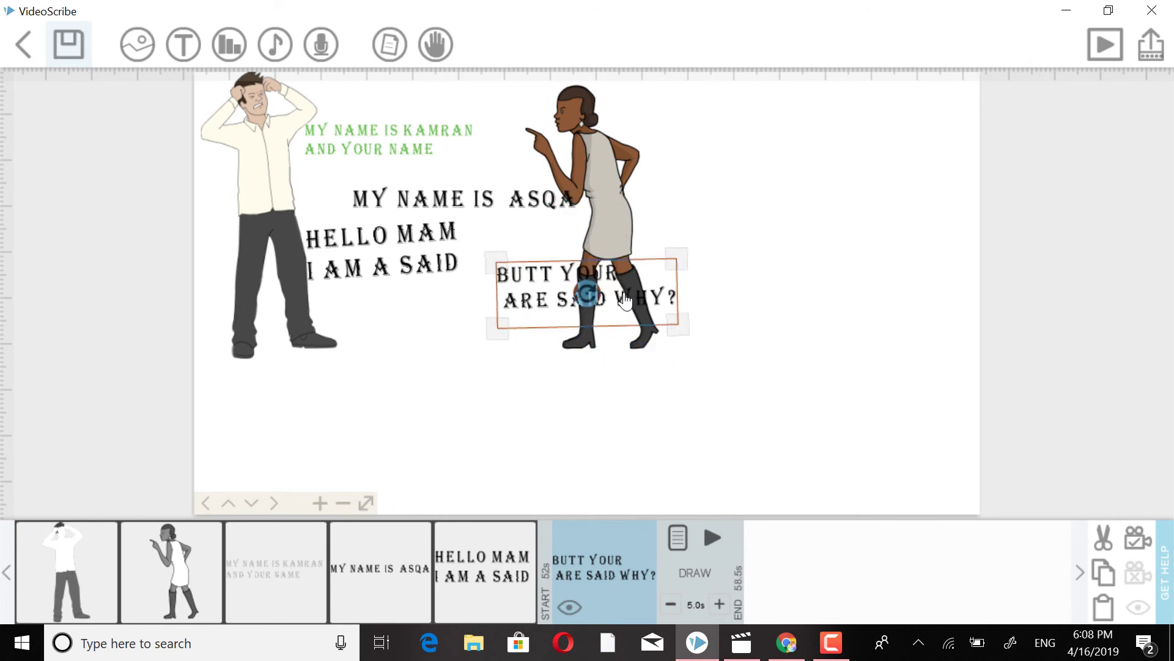
key("Left")
key("Left")
key("Left")
key("Left")
key("Left")
key("Left")
key("Left")
key("Left")
key("Left")
key("Left")
key("Left")
key("Left")
key("Left")
key("Left")
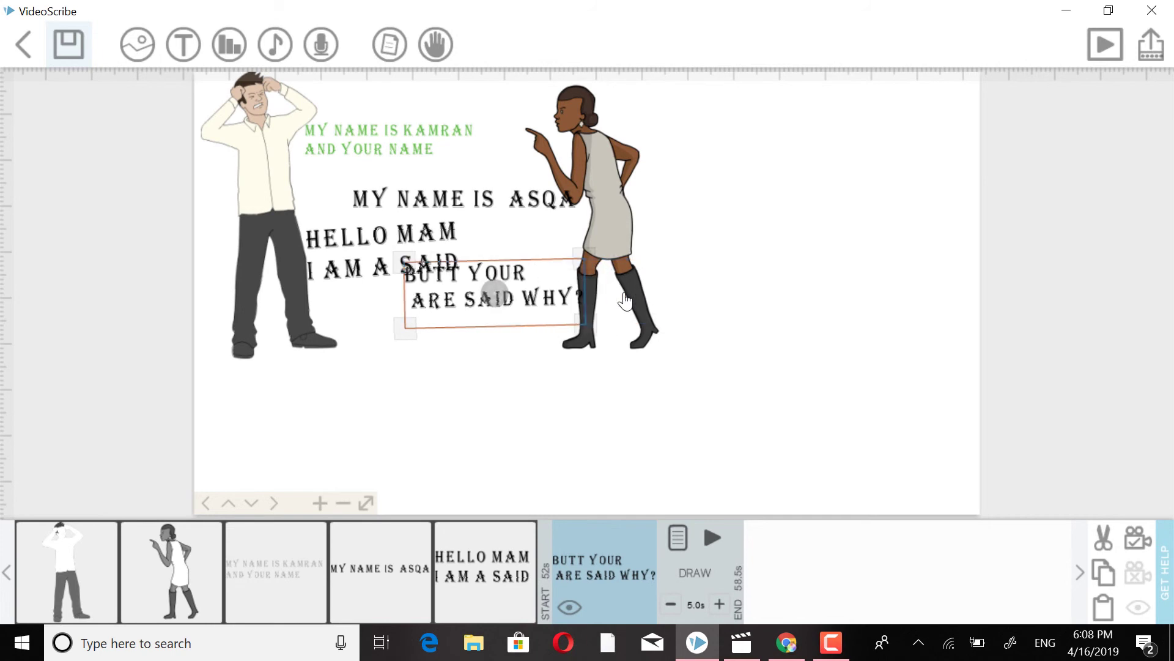
key("Down")
key("Down")
key("Down")
key("Down")
key("Down")
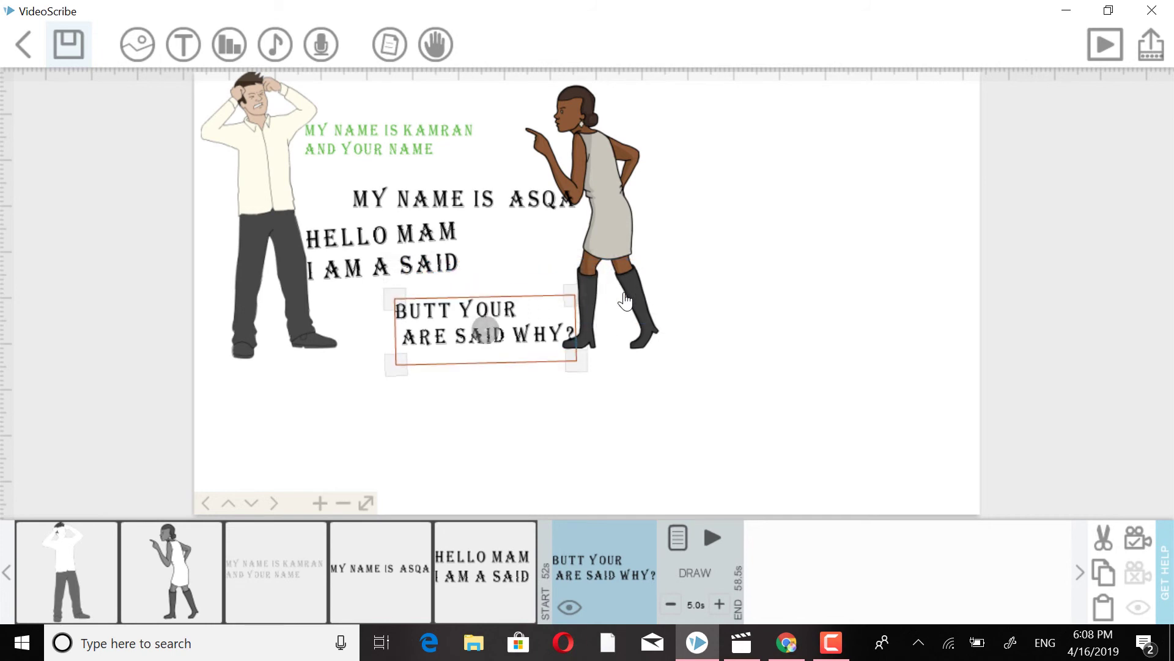
key("Up")
left_click(690, 423)
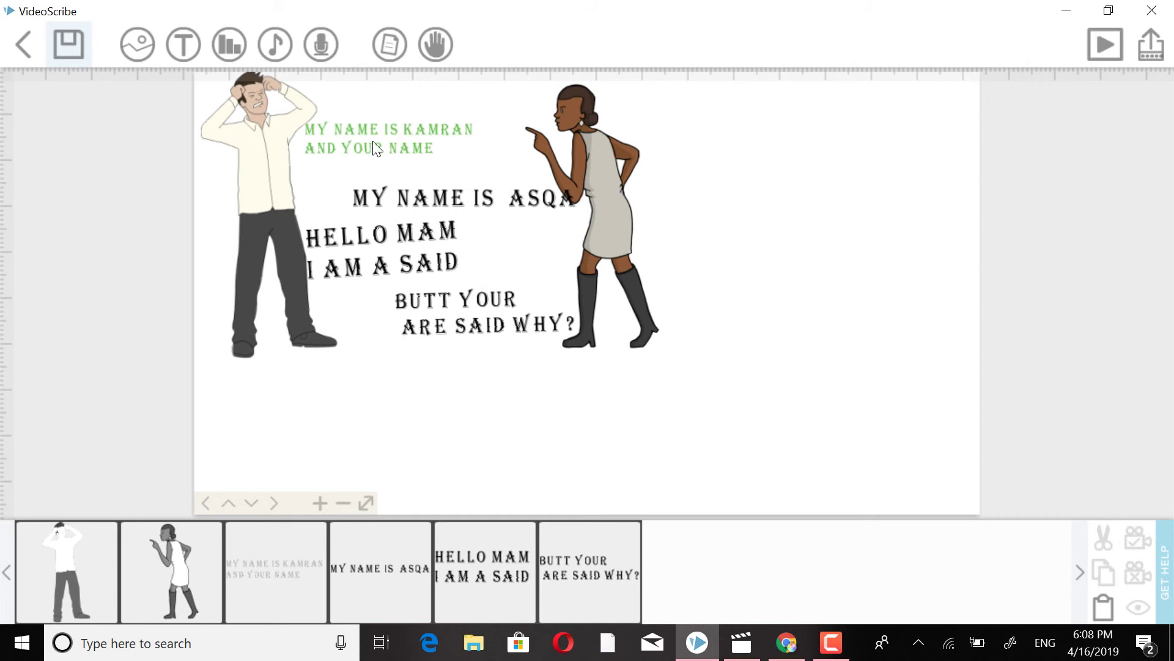
- Shorten the draw time of the woman's introduction text to 0.5 s
left_click(404, 205)
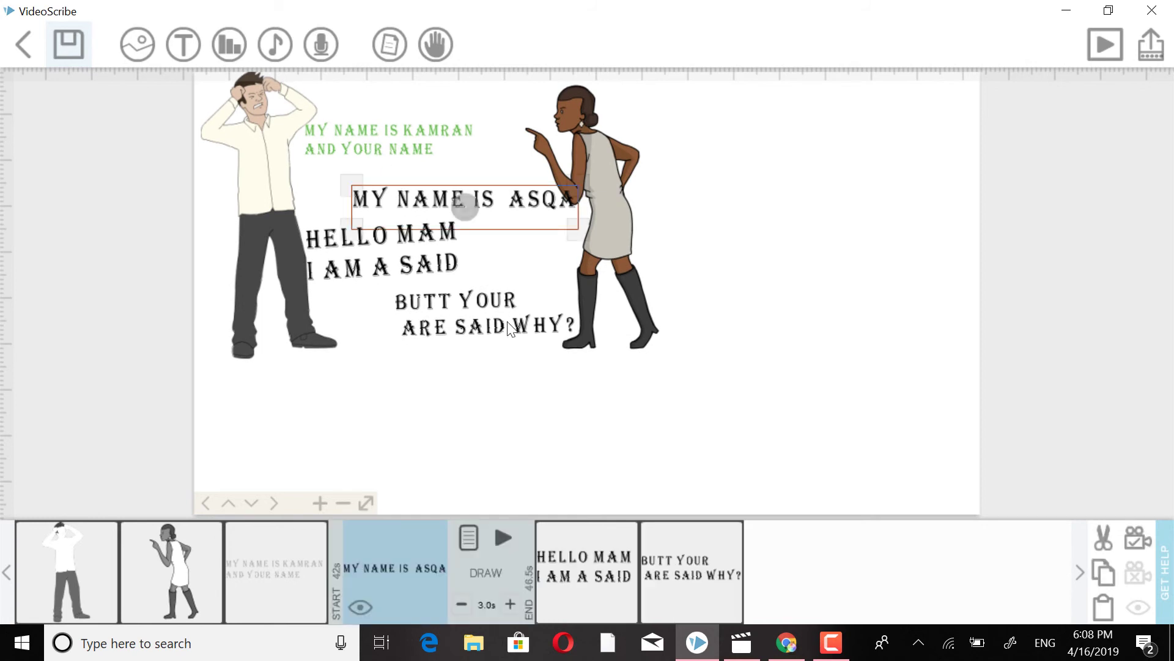
left_click(461, 604)
left_click(462, 604)
- Set the draw time of the man's green introduction text to 0.5 s and set the current camera view for both introduction texts
left_click(298, 577)
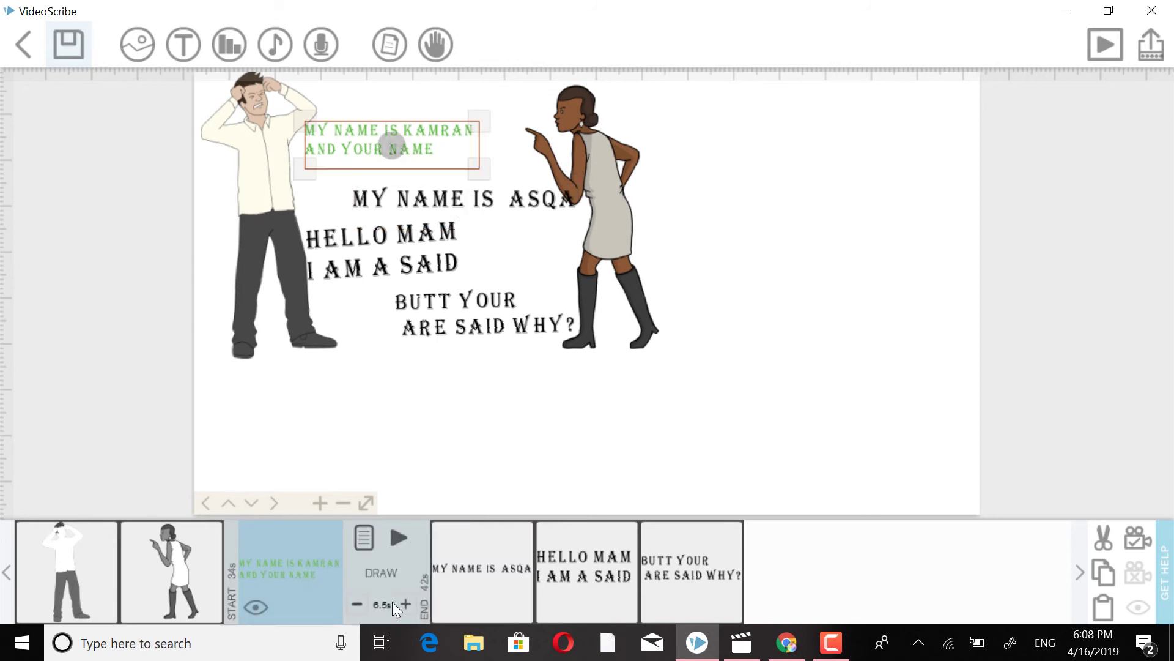
left_click(355, 605)
left_click(356, 605)
left_click(1156, 545)
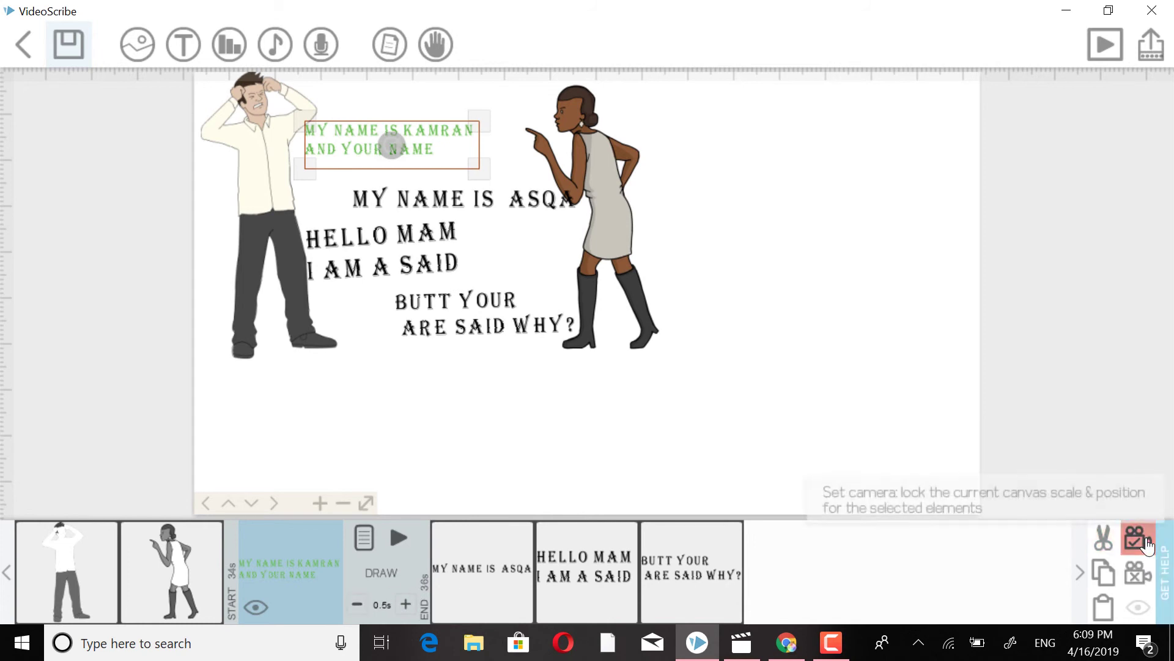
left_click(483, 572)
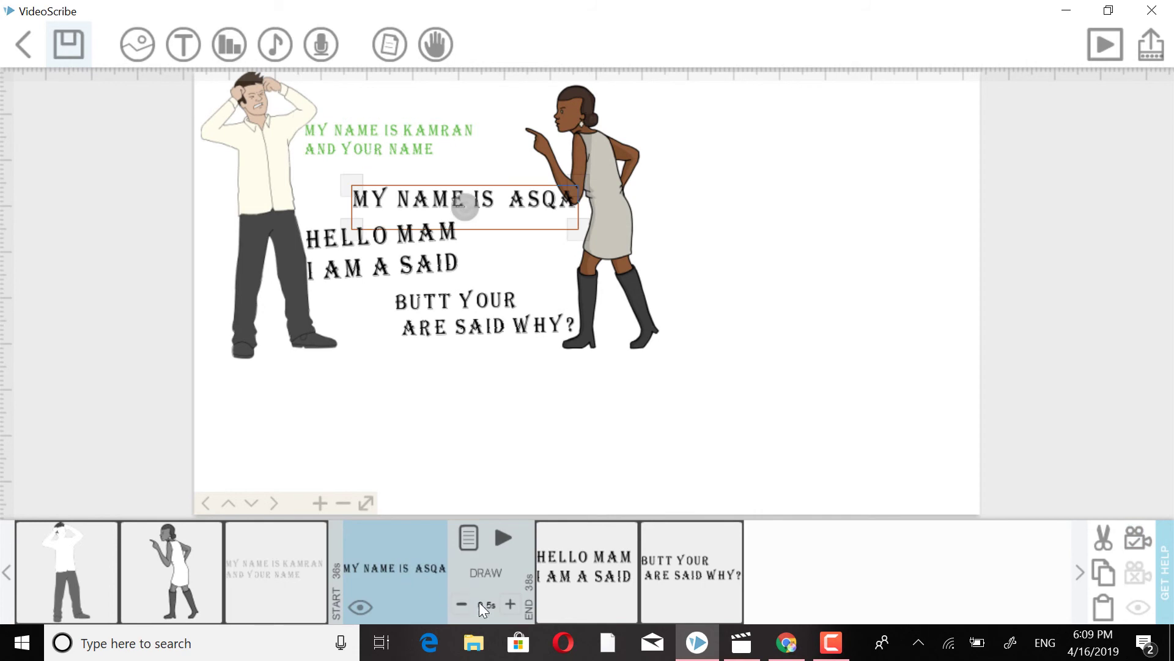
left_click(1143, 546)
- Set the draw time of the "hello mam" text to 0.5 s and set its camera to the current canvas view
left_click(583, 567)
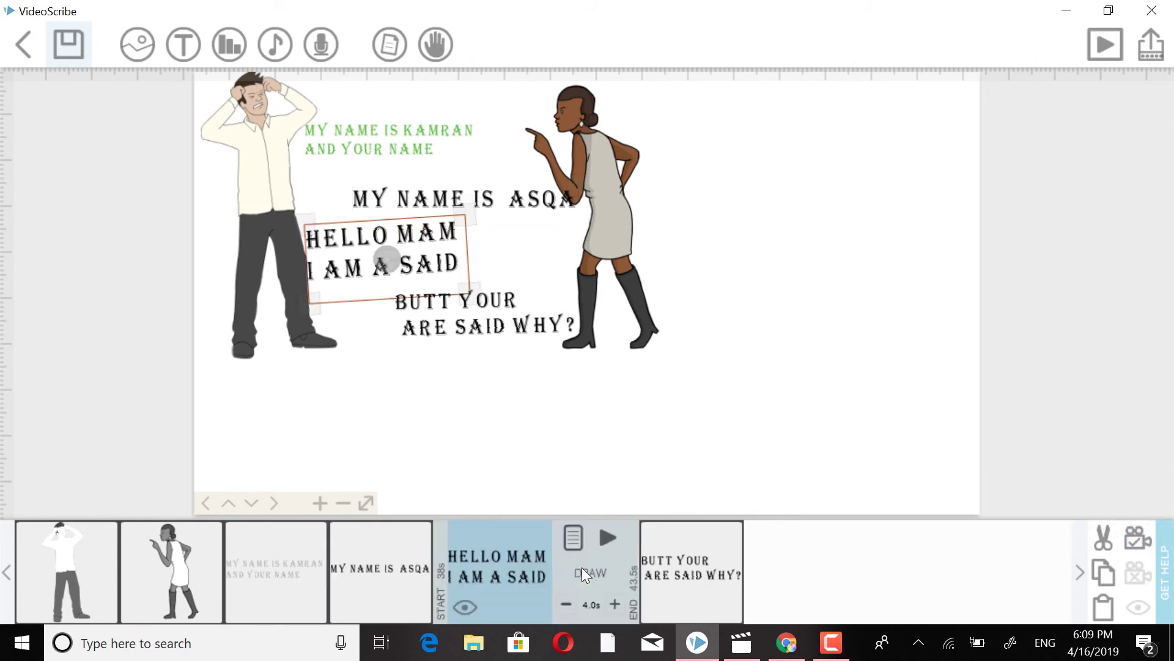
left_click(567, 605)
left_click(566, 605)
left_click(566, 605)
left_click(567, 605)
left_click(1137, 551)
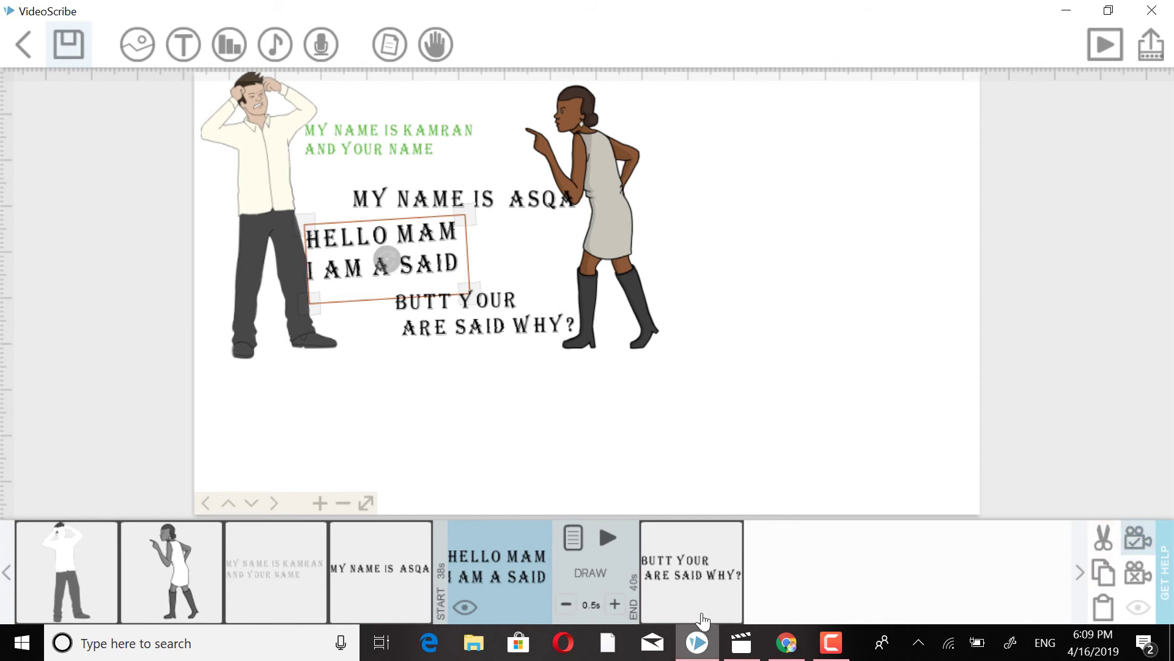
- Set the draw time of the "butt your are said why?" text to 0.5 s and set its camera to the current canvas view
left_click(702, 584)
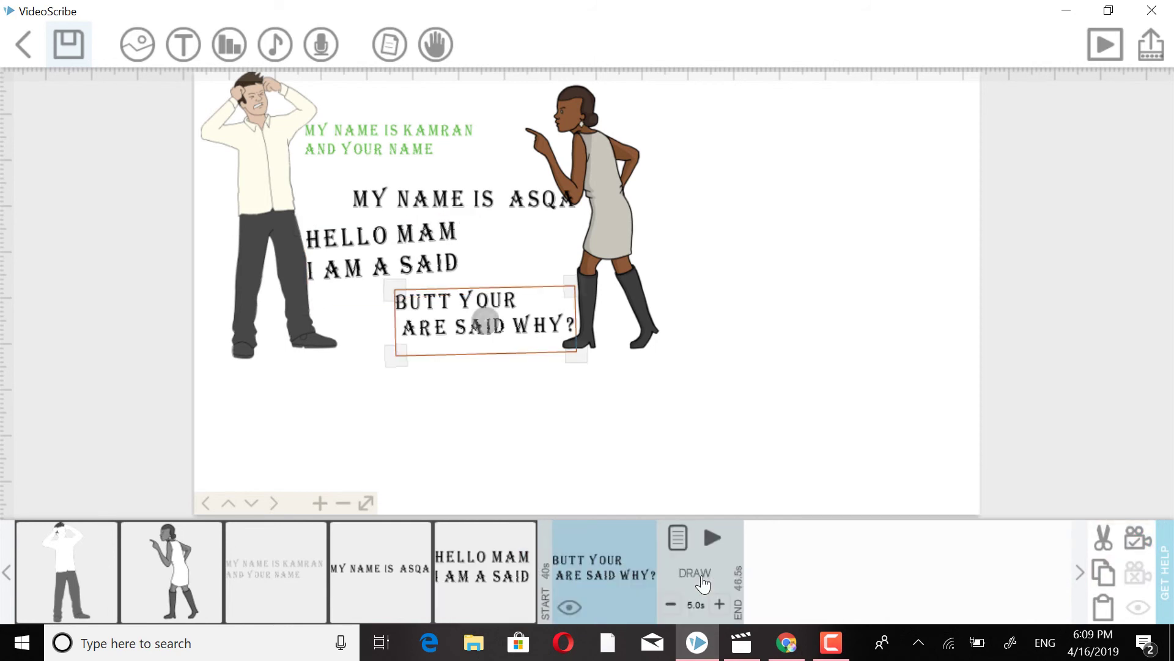
left_click(670, 605)
left_click(670, 605)
left_click(669, 605)
left_click(670, 605)
left_click(1138, 538)
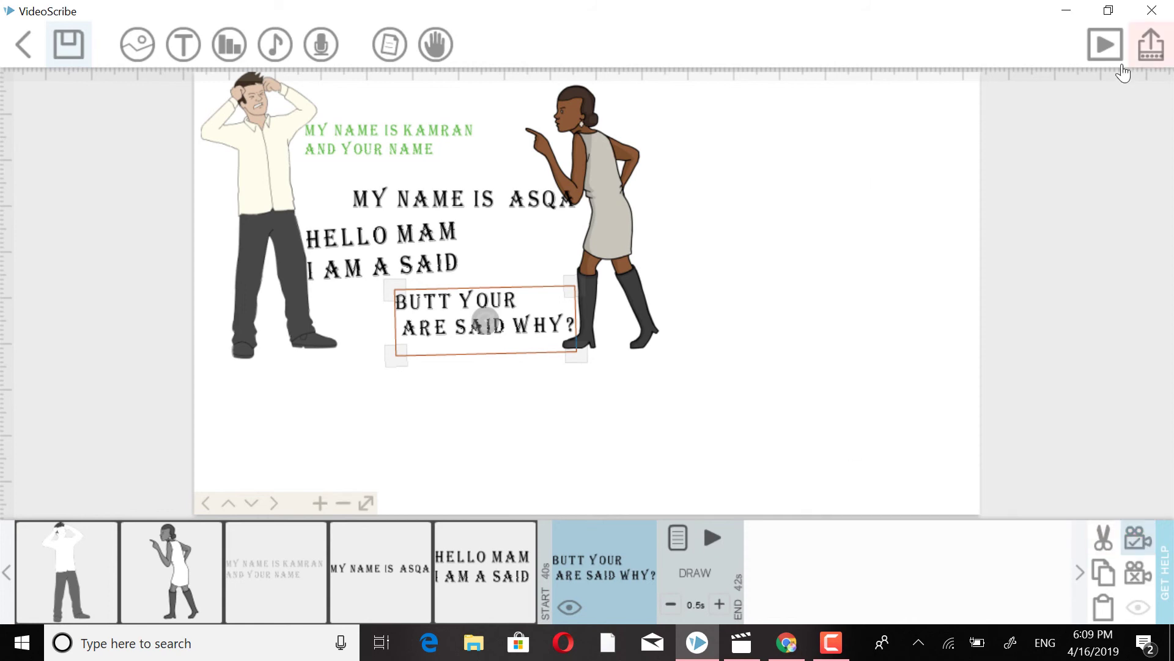
- Preview the scribe to check the shortened text drawing times
left_click(1104, 44)
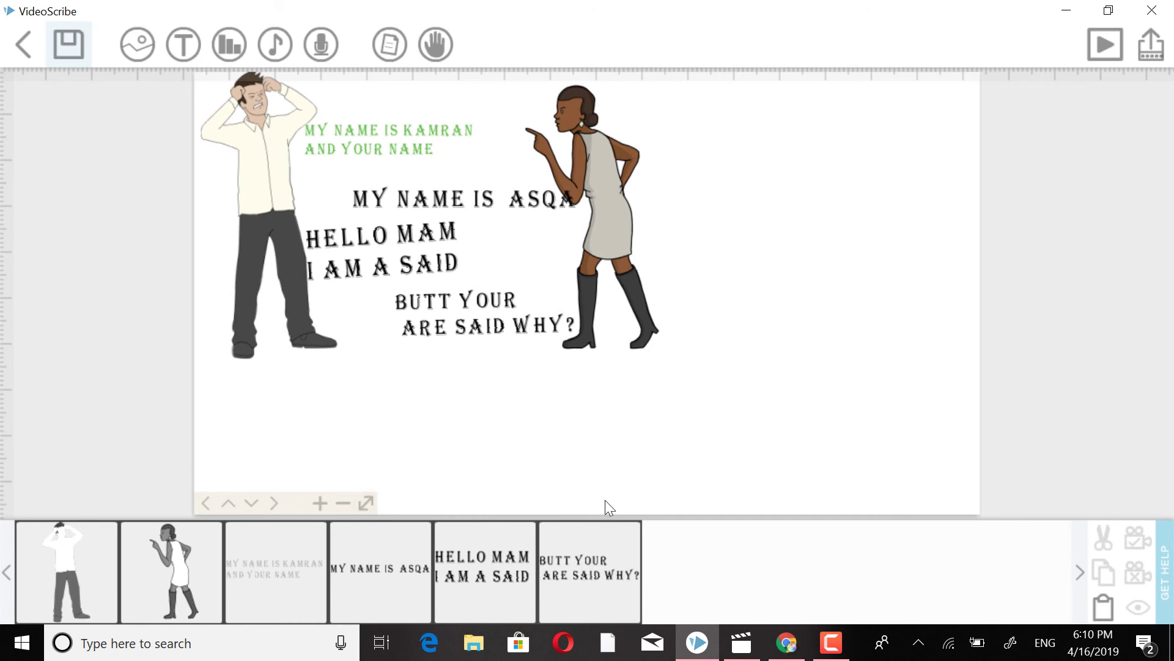
- Shorten the draw time of the pointing woman image and preview the scribe again
left_click(156, 584)
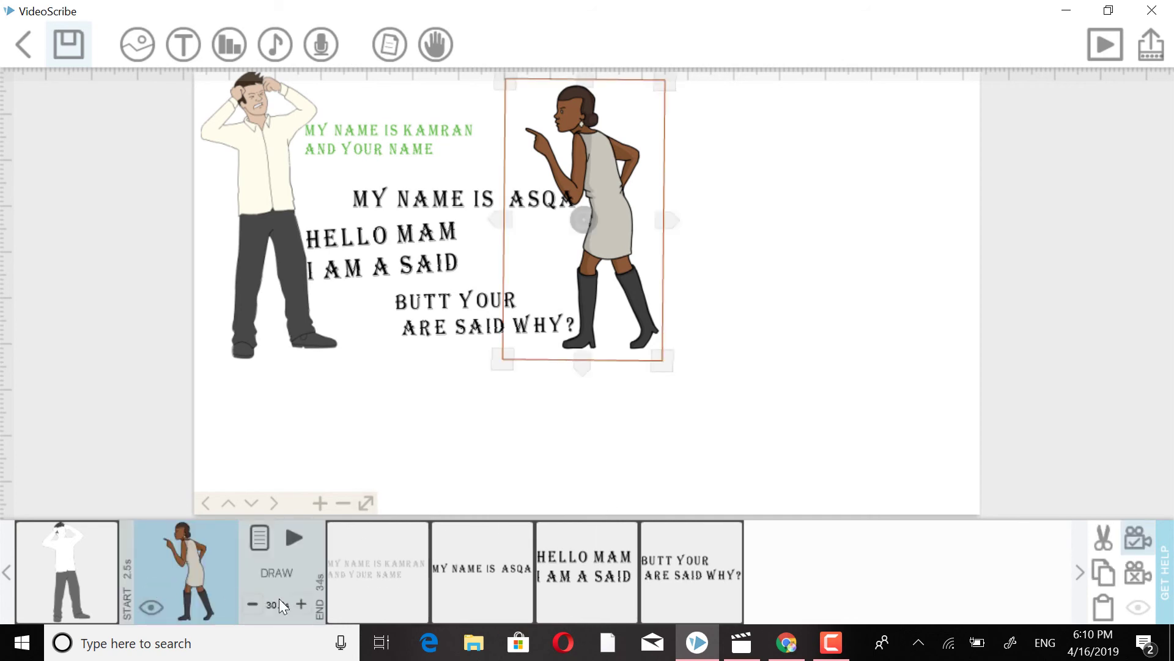
left_click(251, 605)
left_click(251, 605)
left_click(252, 605)
left_click(251, 605)
left_click(251, 605)
left_click(251, 605)
left_click(252, 604)
left_click(301, 604)
left_click(1119, 54)
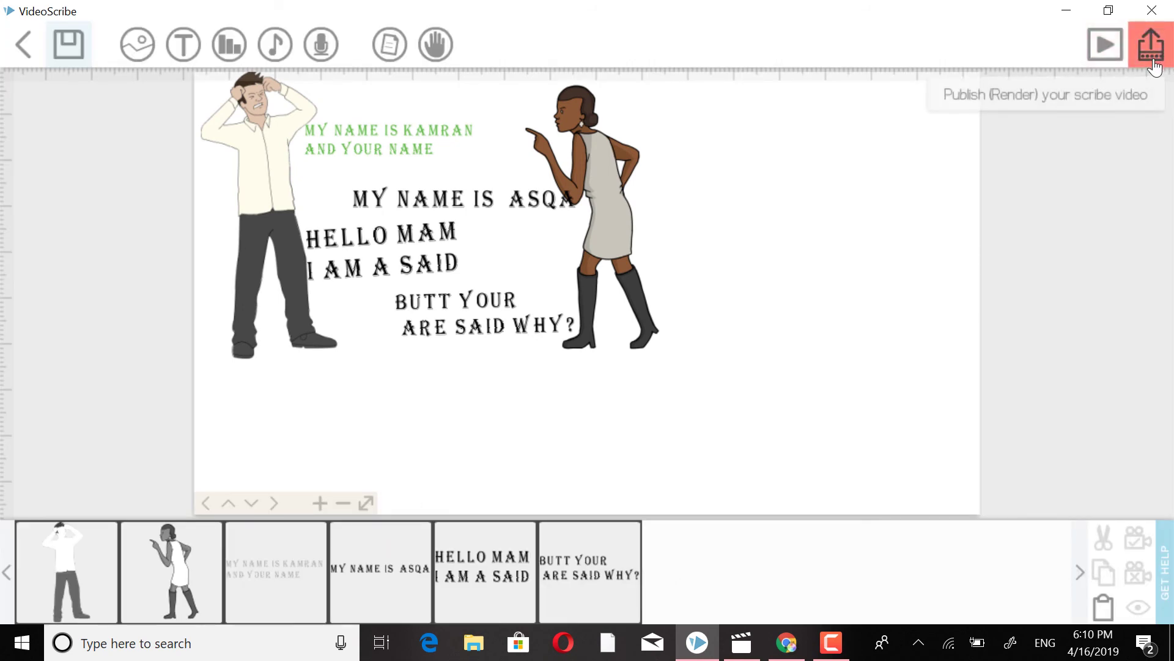
- Publish the scribe as a Quicktime MOV video file at 1080 (Full HD) and frame rate 25, named "expleaner video"
left_click(1152, 46)
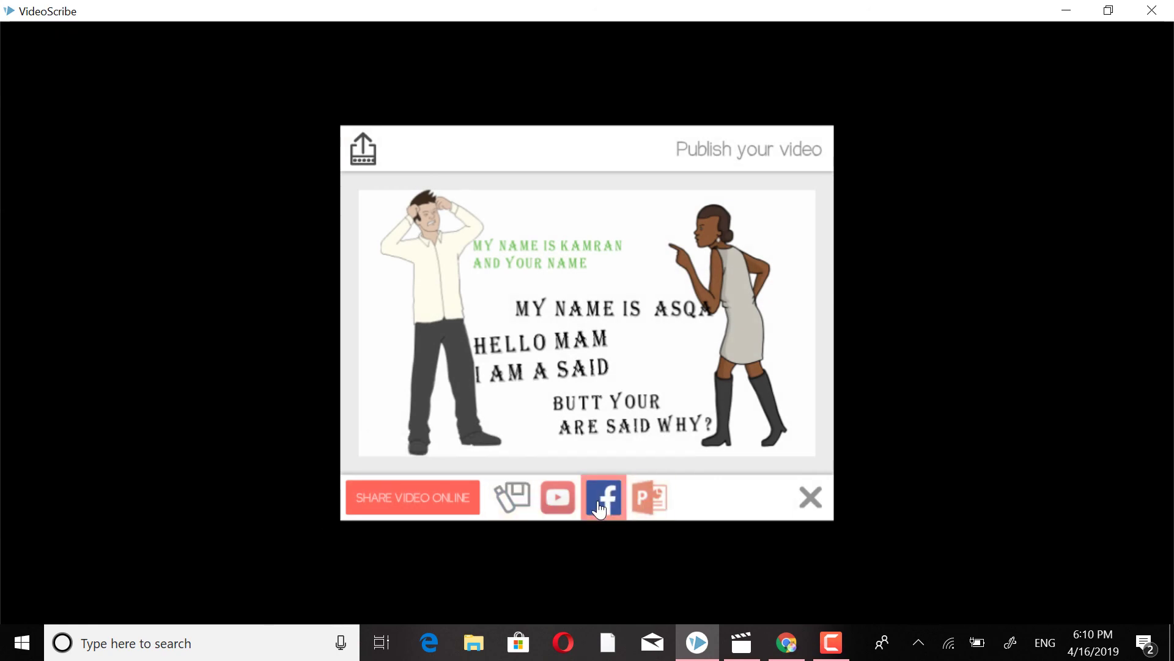
left_click(513, 504)
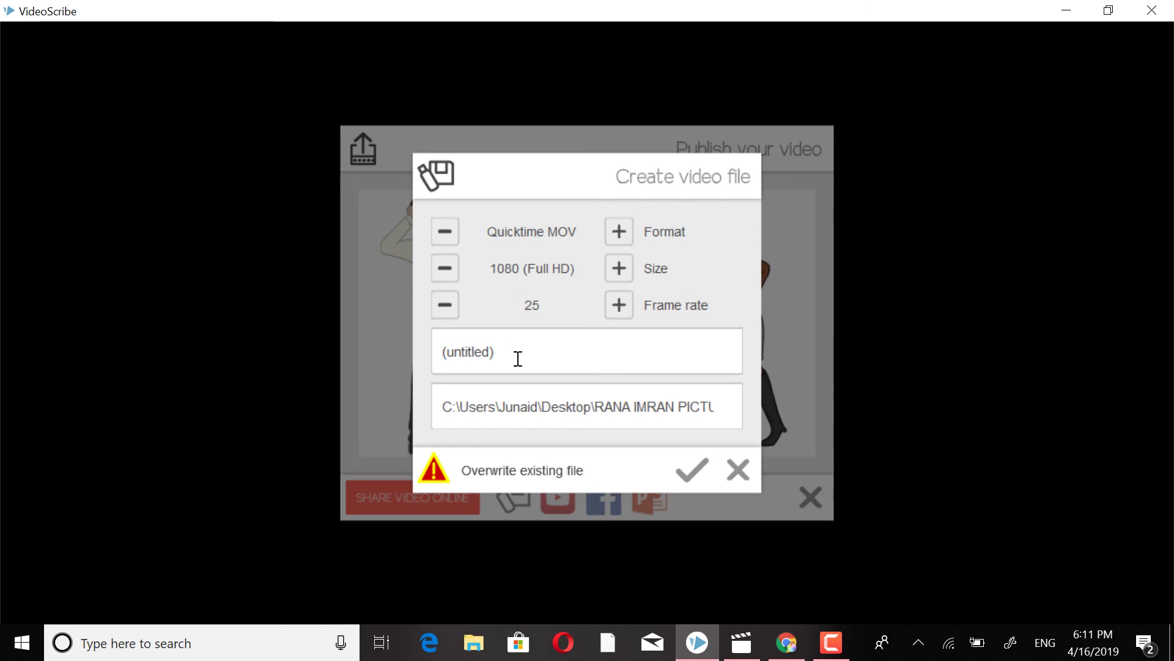
key("BackSpace")
key("BackSpace")
key("BackSpace")
key("BackSpace")
key("BackSpace")
key("BackSpace")
key("BackSpace")
key("BackSpace")
key("BackSpace")
key("BackSpace")
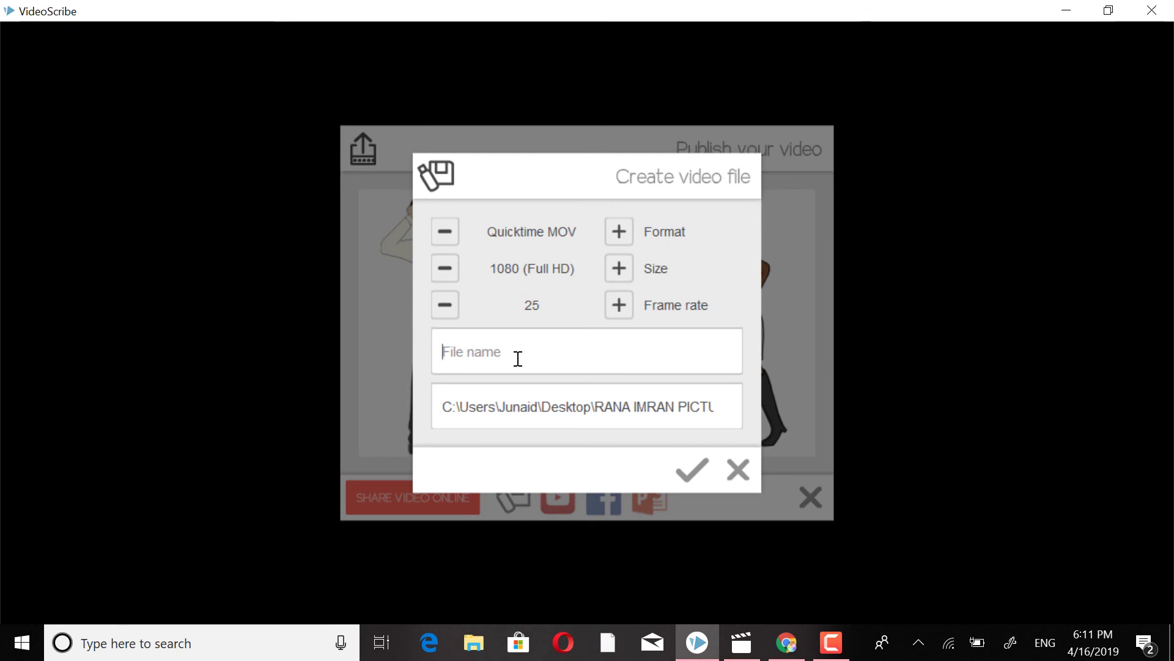
type("e")
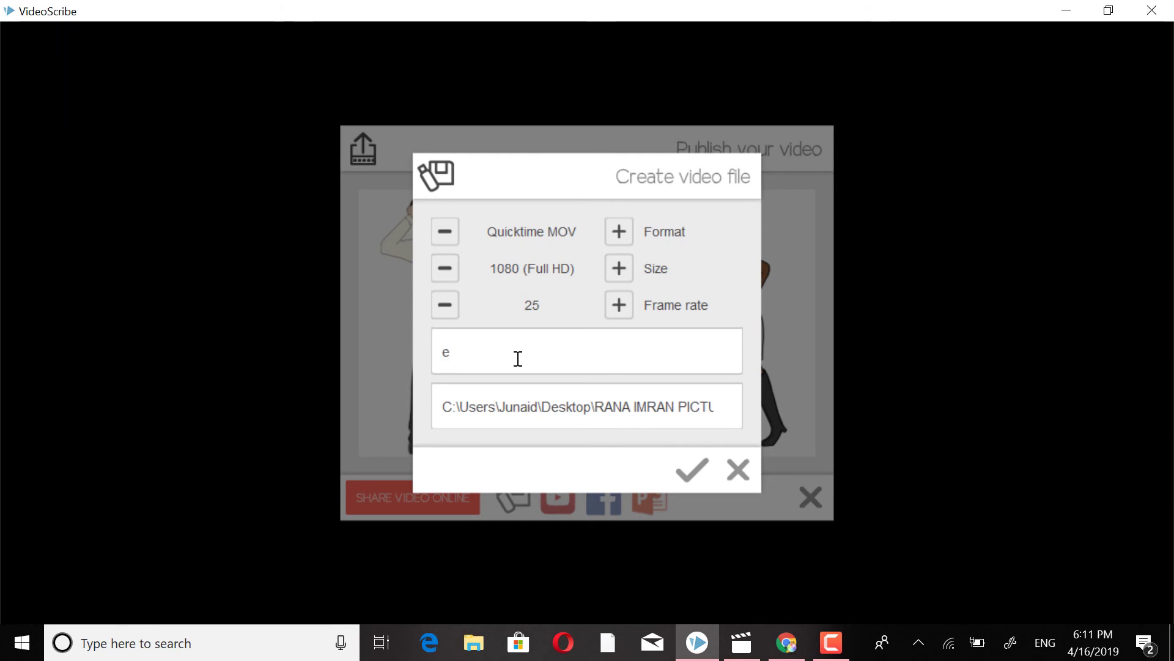
type("xpleaner video")
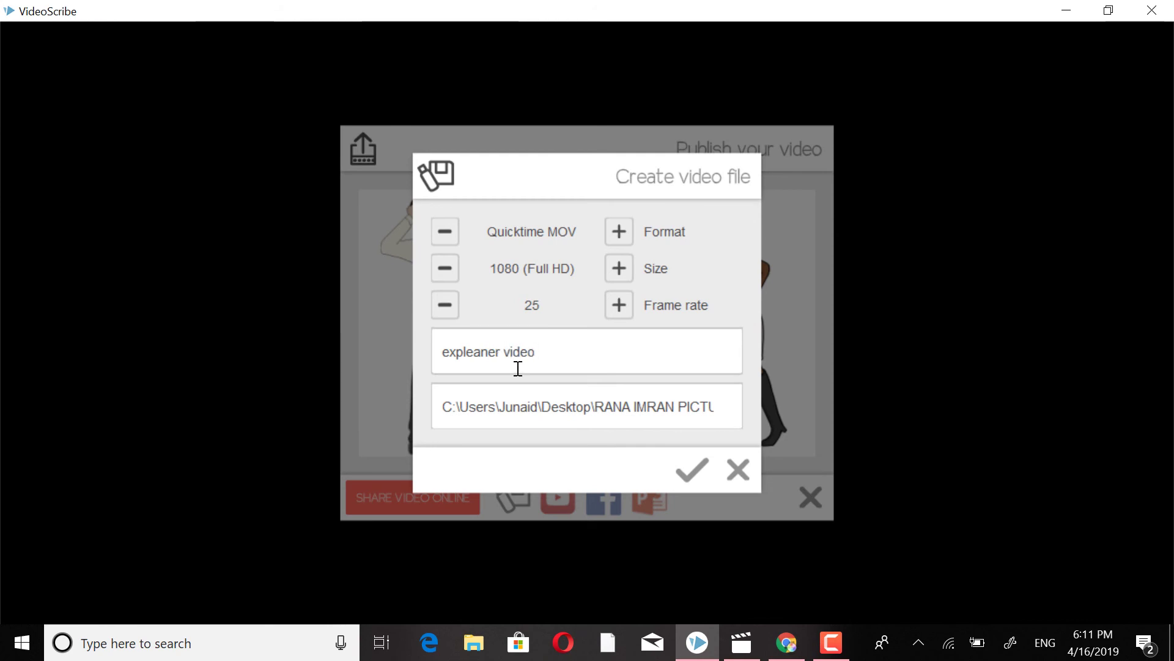
left_click(680, 466)
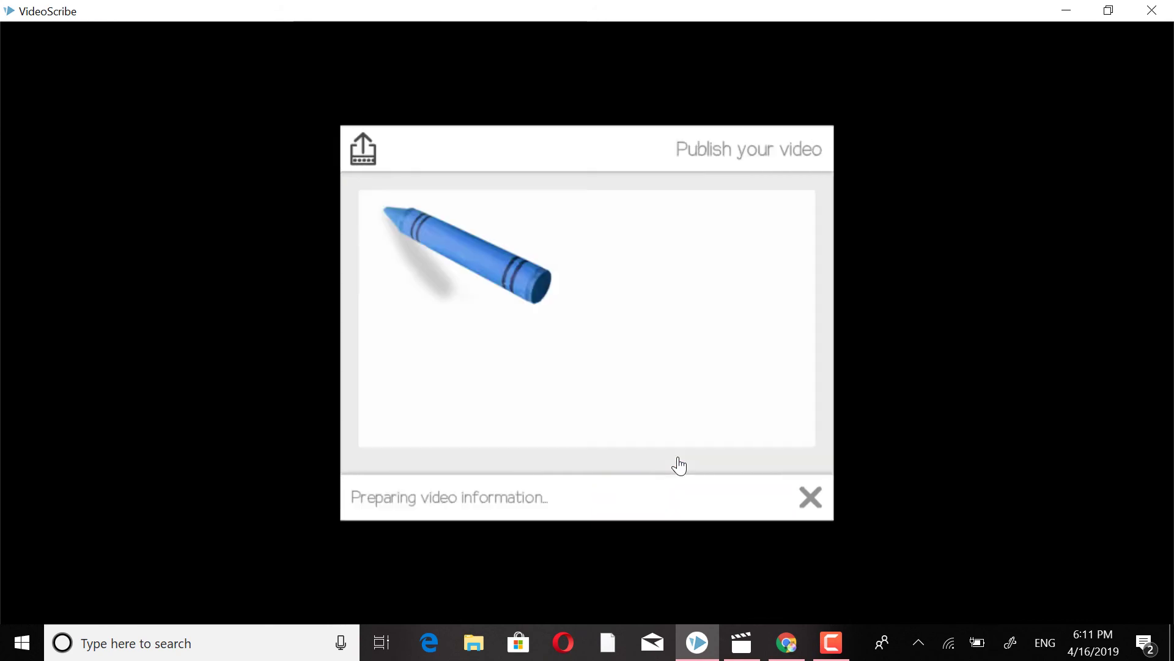